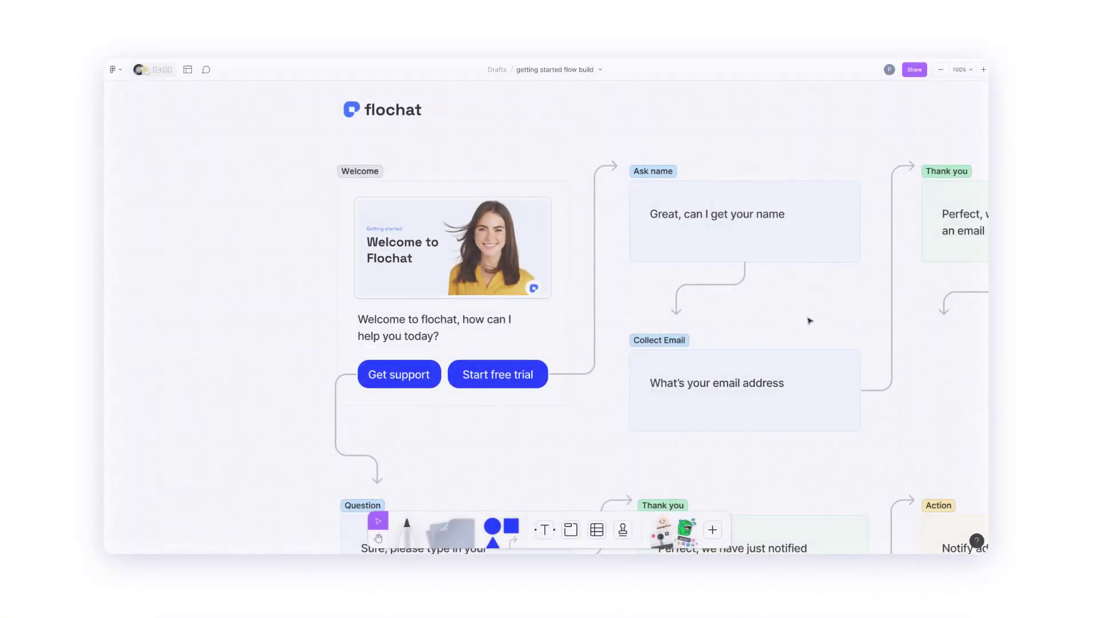
Paste a copy of the Action card labelled "Add to email list" below the "Thank you" email card.
drag(812, 320, 440, 273)
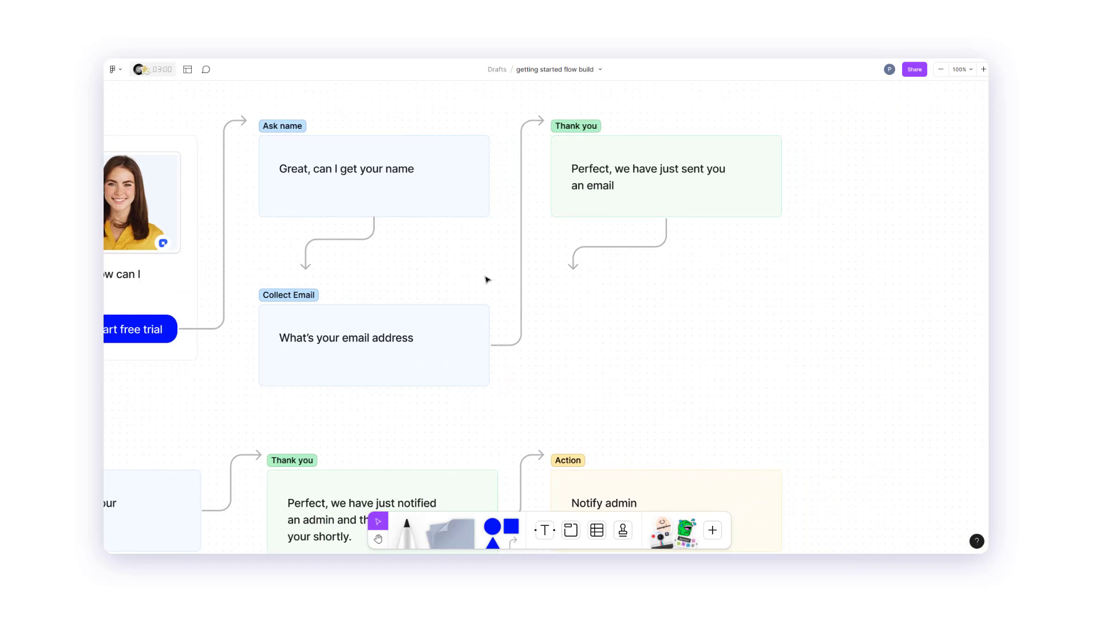
right_click(567, 301)
click(578, 309)
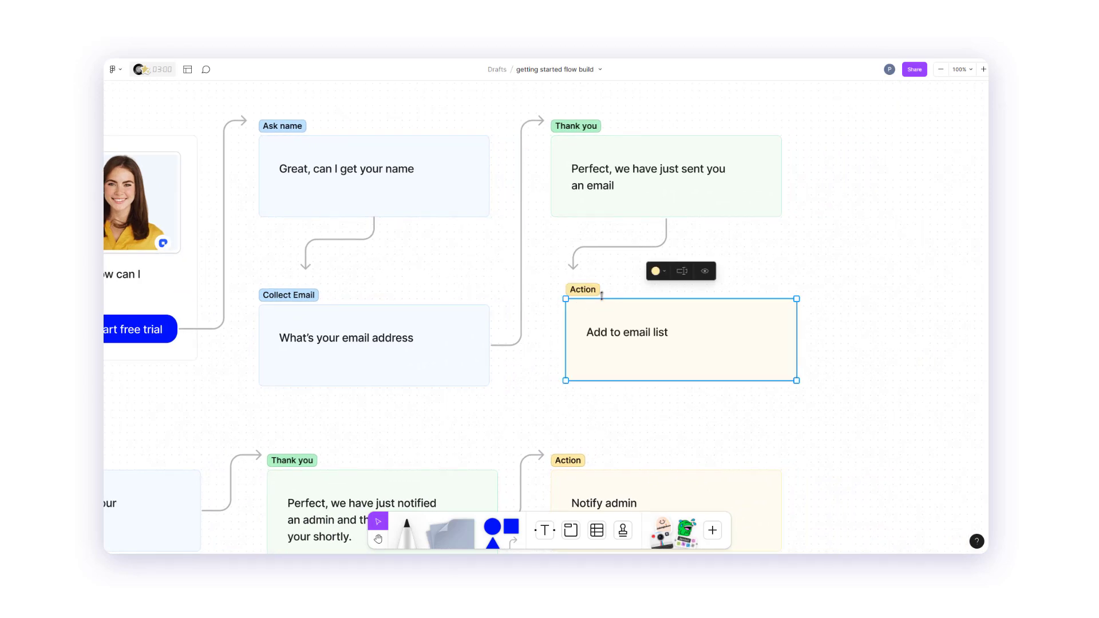
drag(594, 296, 579, 289)
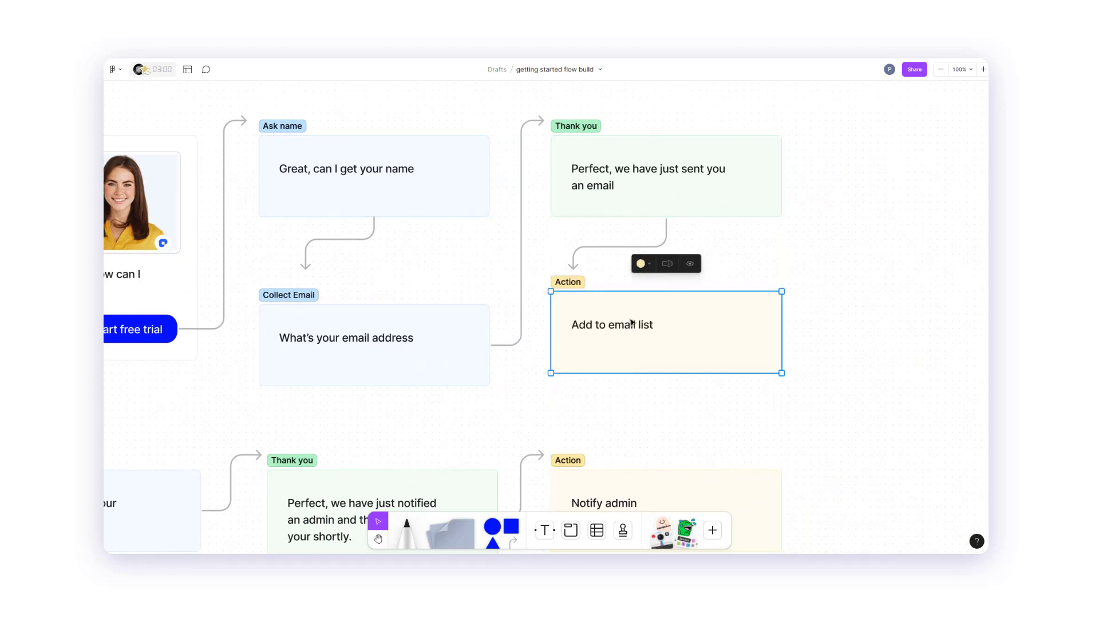
Edit the new Action card's text to "Add to mailchimp email list".
double_click(634, 326)
double_click(644, 327)
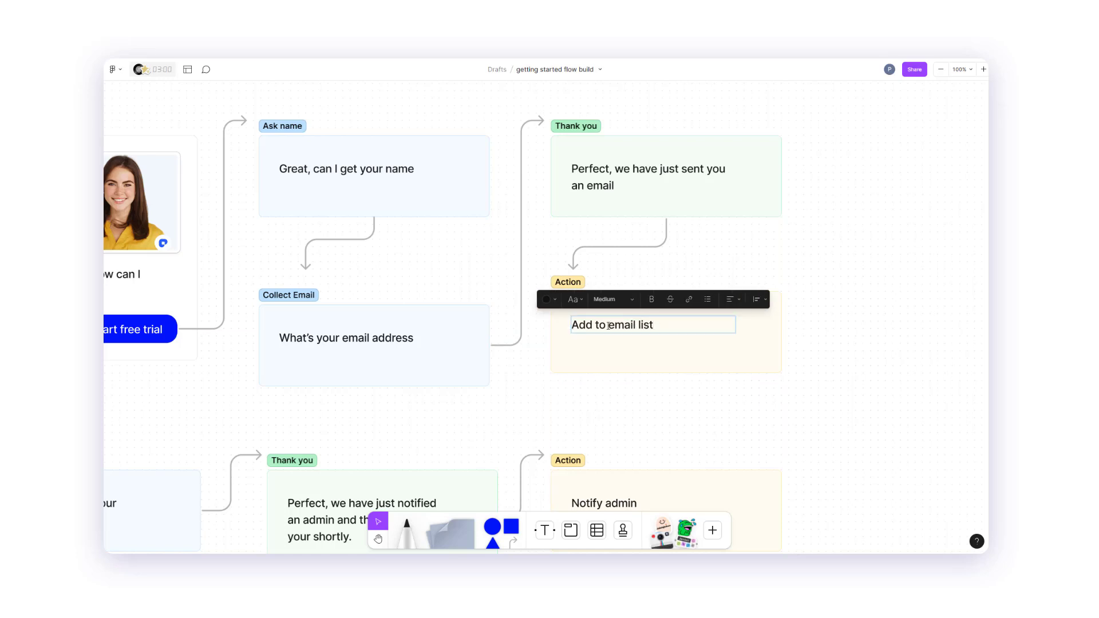
click(607, 326)
text(mailchimp)
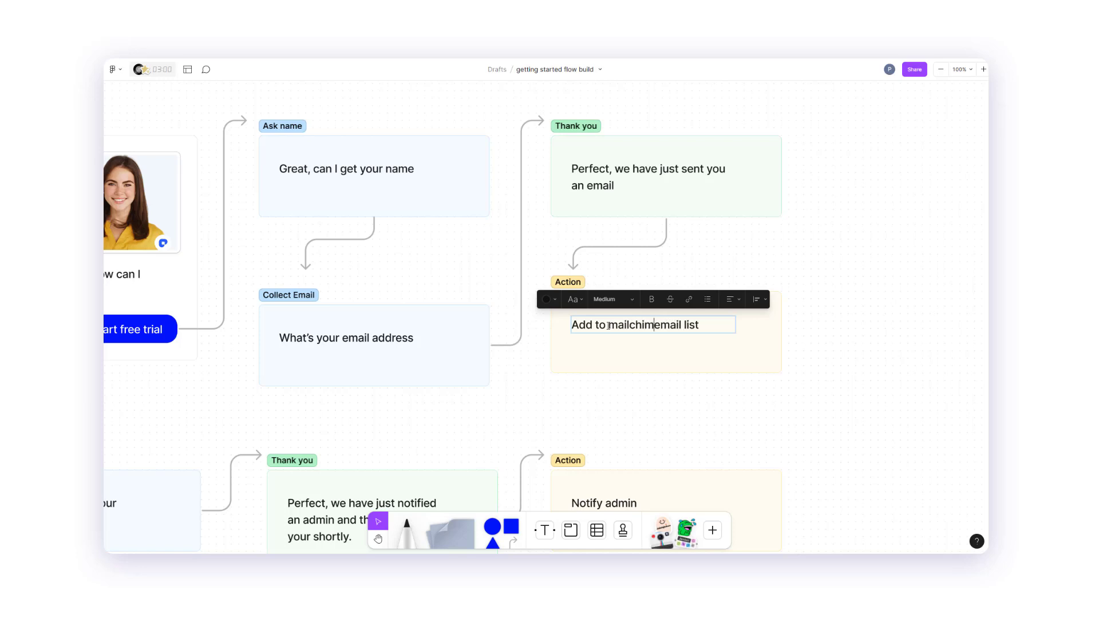
click(816, 345)
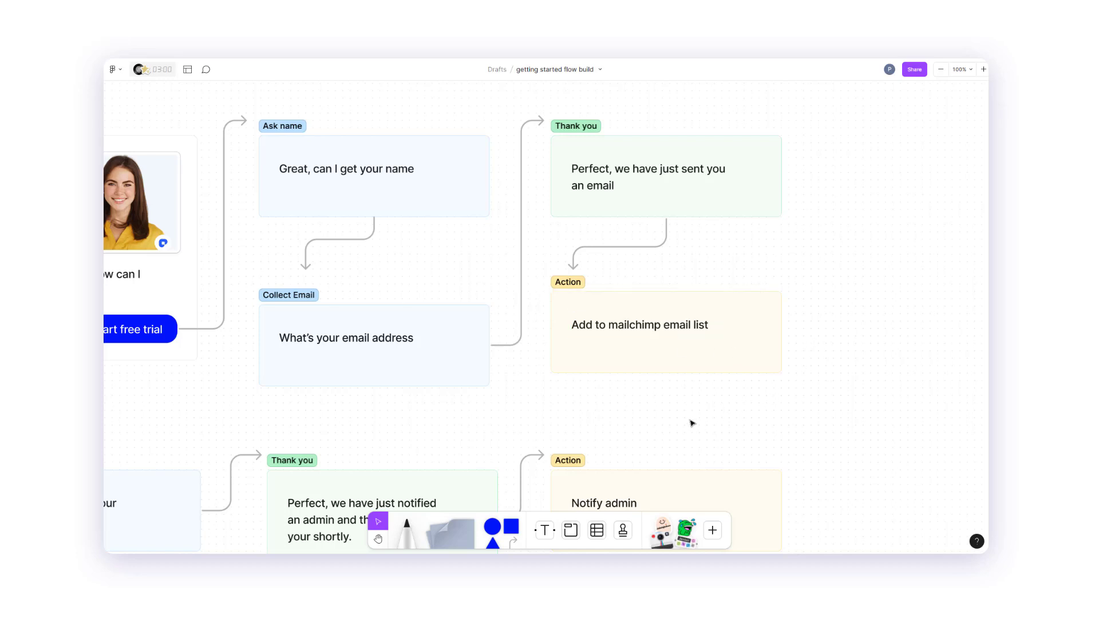
drag(692, 422, 774, 352)
drag(343, 345, 478, 360)
drag(152, 221, 167, 289)
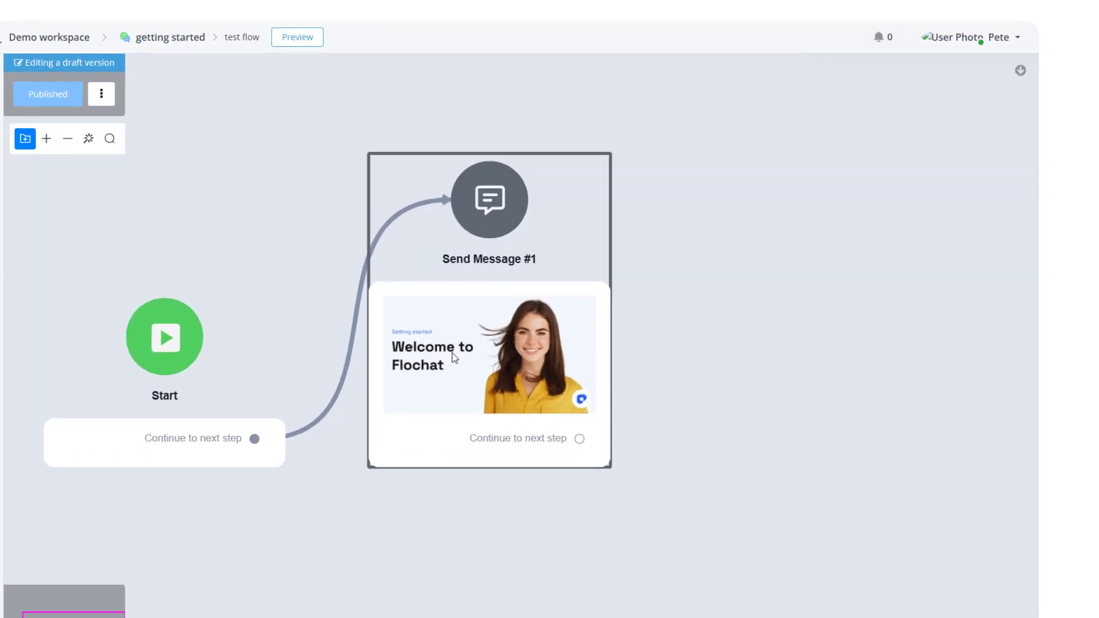
Select the Send Message #1 step and add a text block below its welcome image.
click(332, 417)
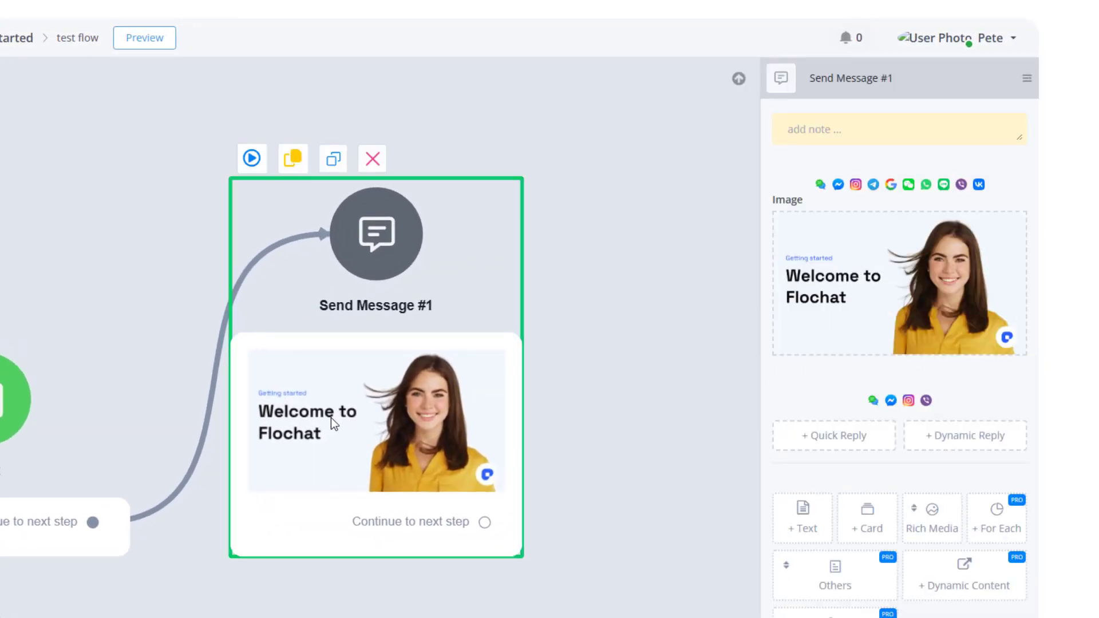
mouse_move(878, 312)
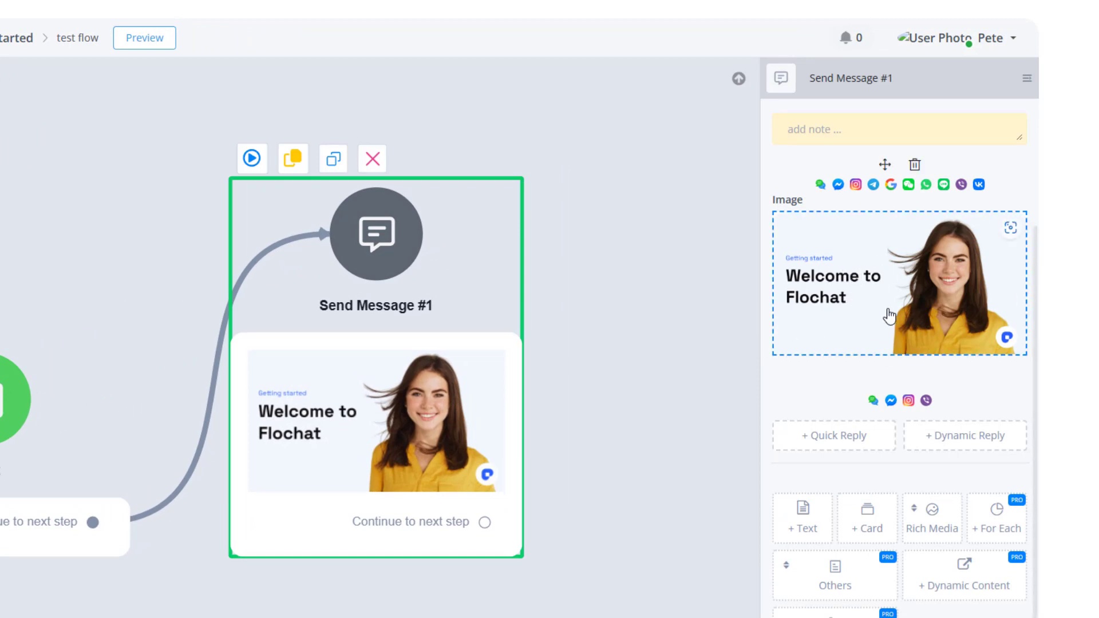
click(920, 525)
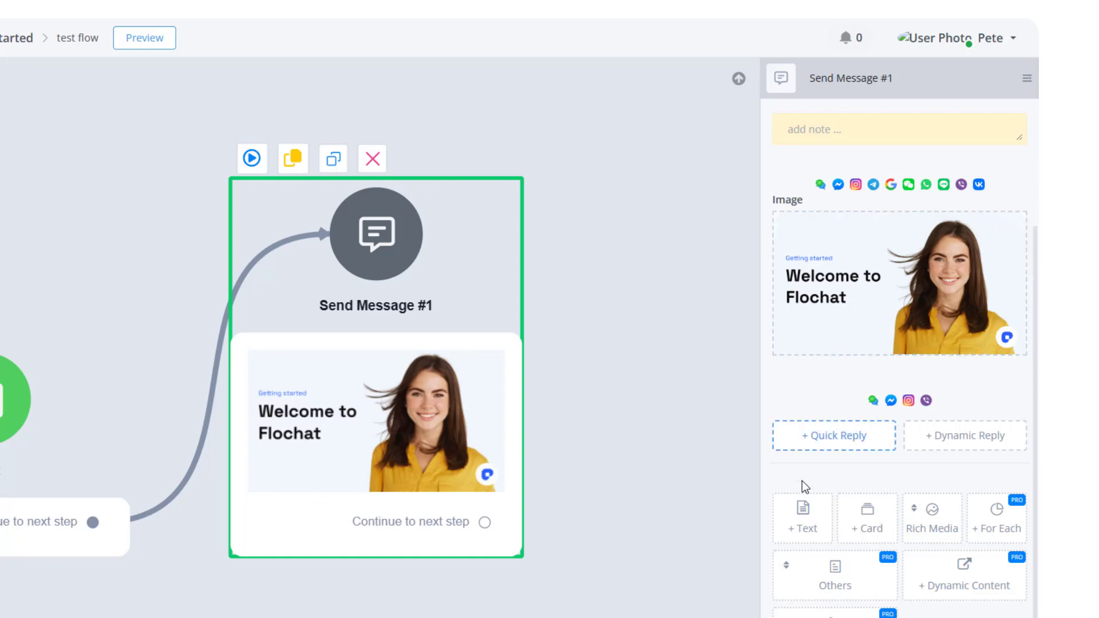
click(803, 511)
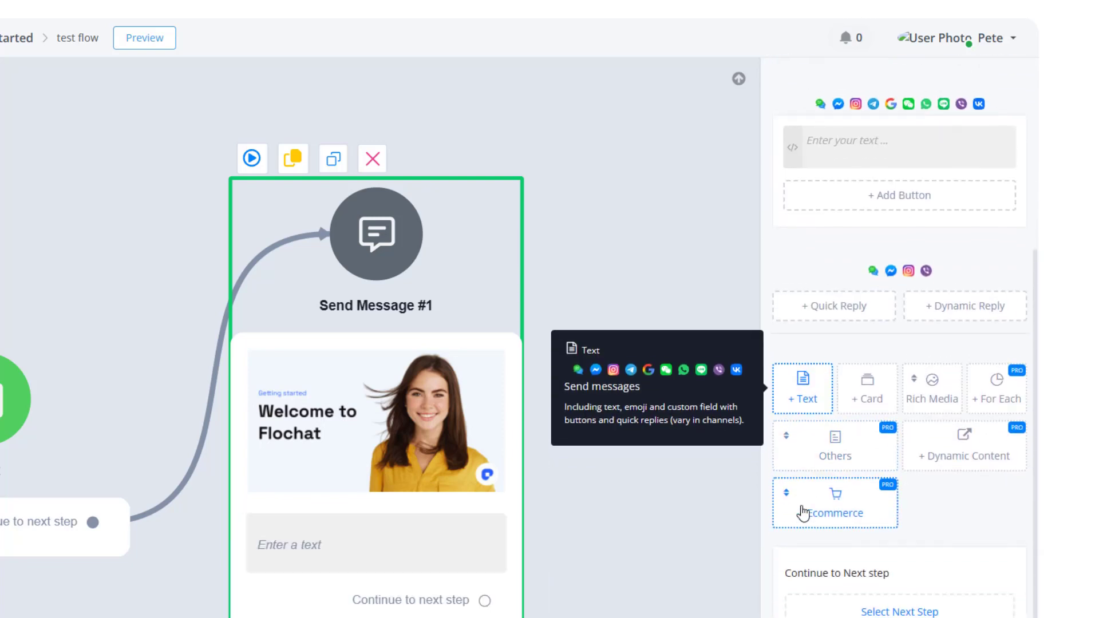
scroll(809, 508, up, 5)
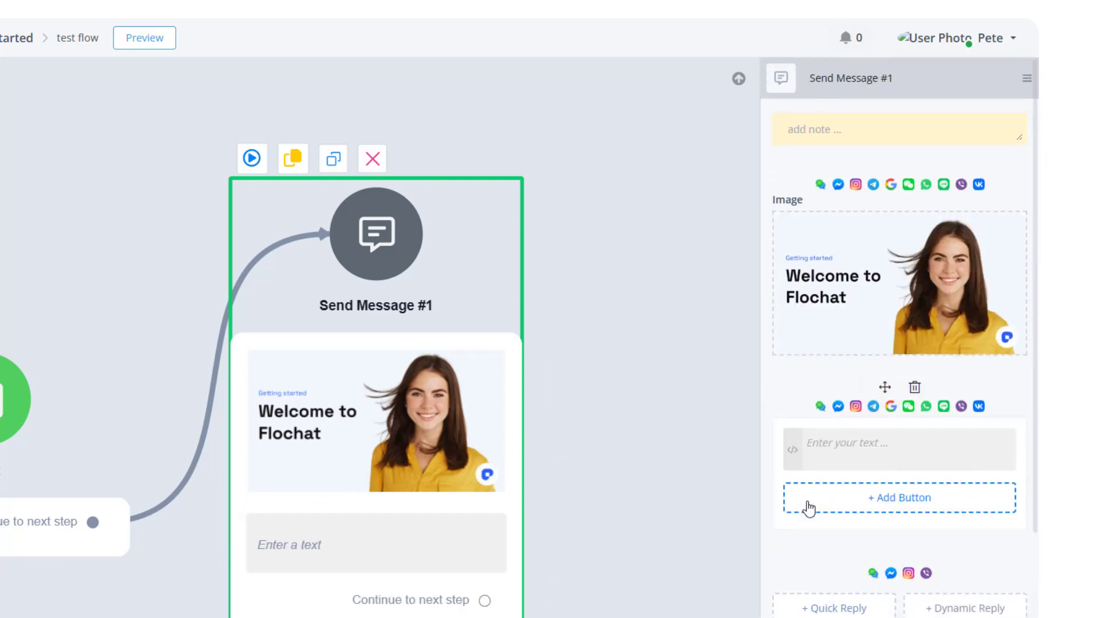
click(827, 448)
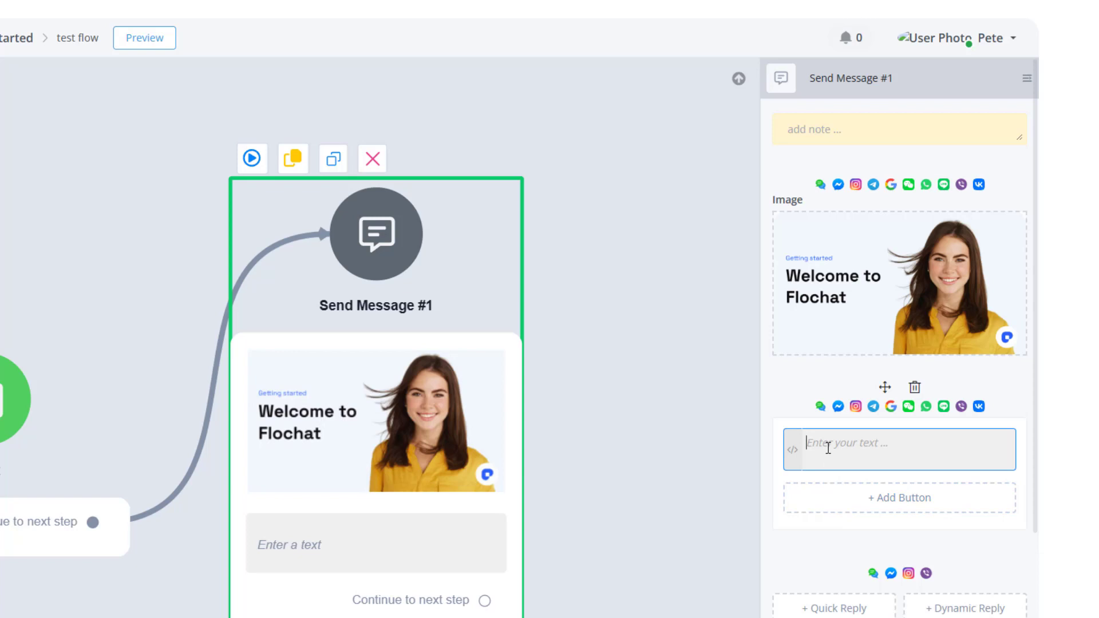
Enter the message "Hi, how can I help you today?" in the text block, fixing the misspelled word.
text(Hi, how can I help ypu today?)
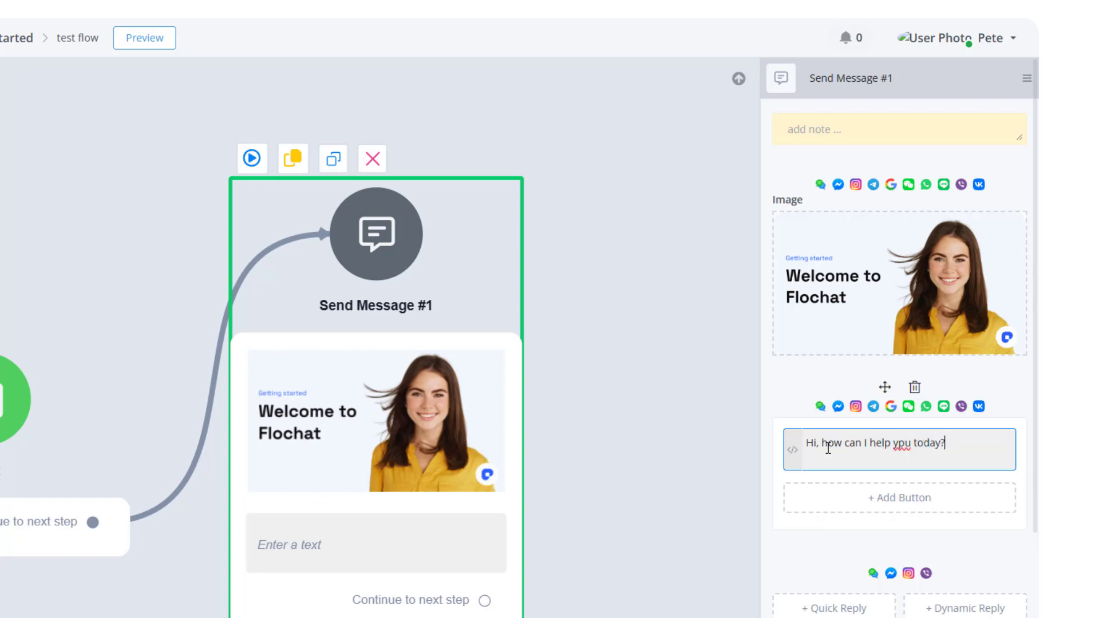
right_click(900, 444)
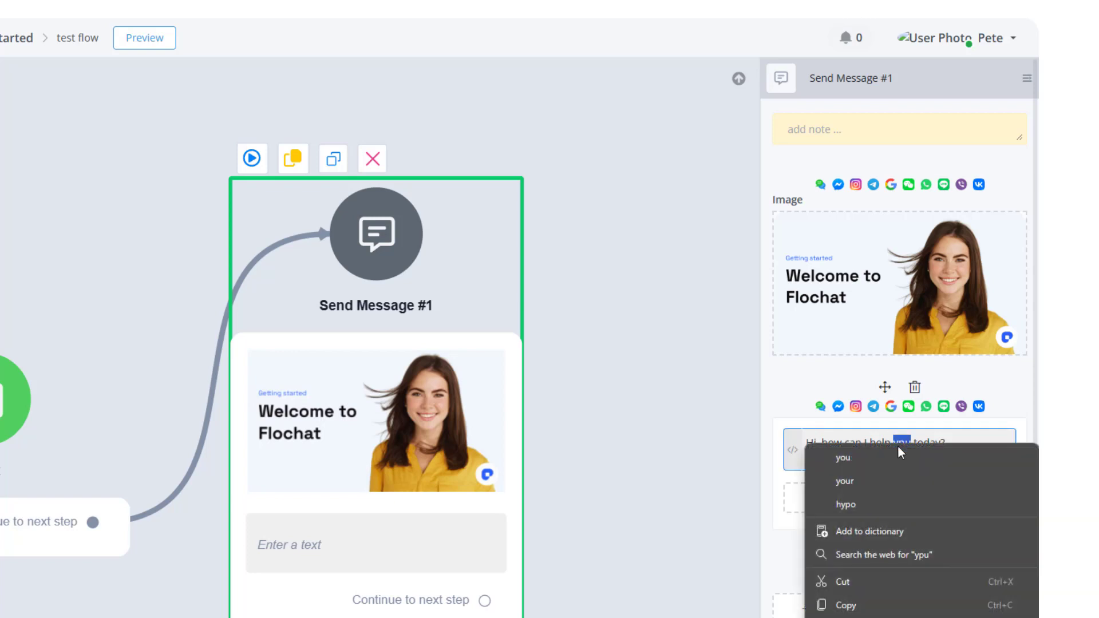
click(864, 457)
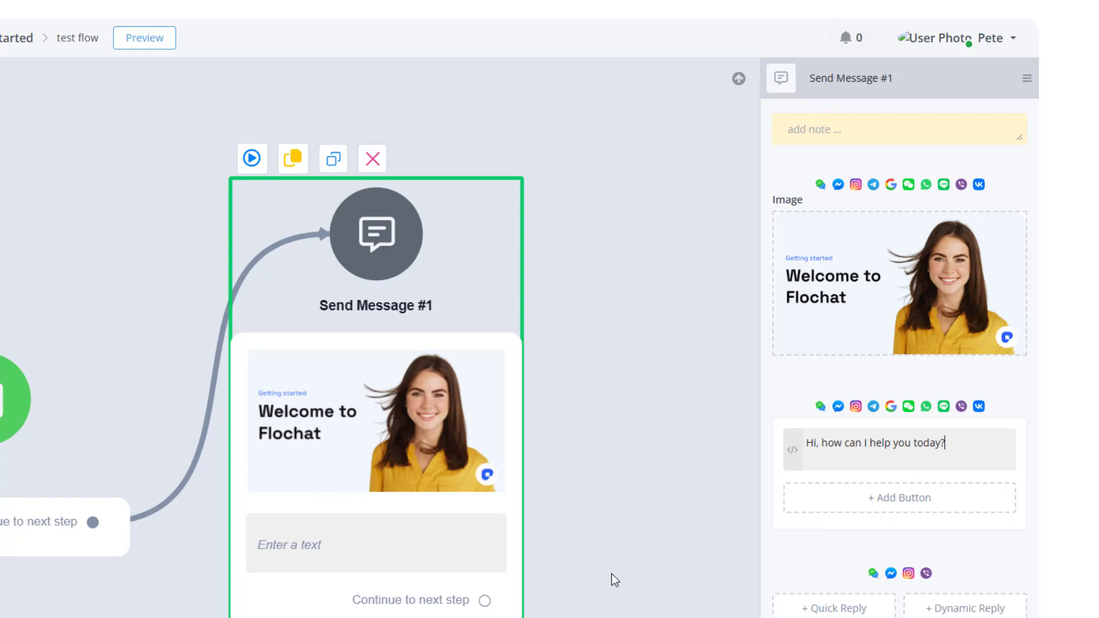
click(789, 529)
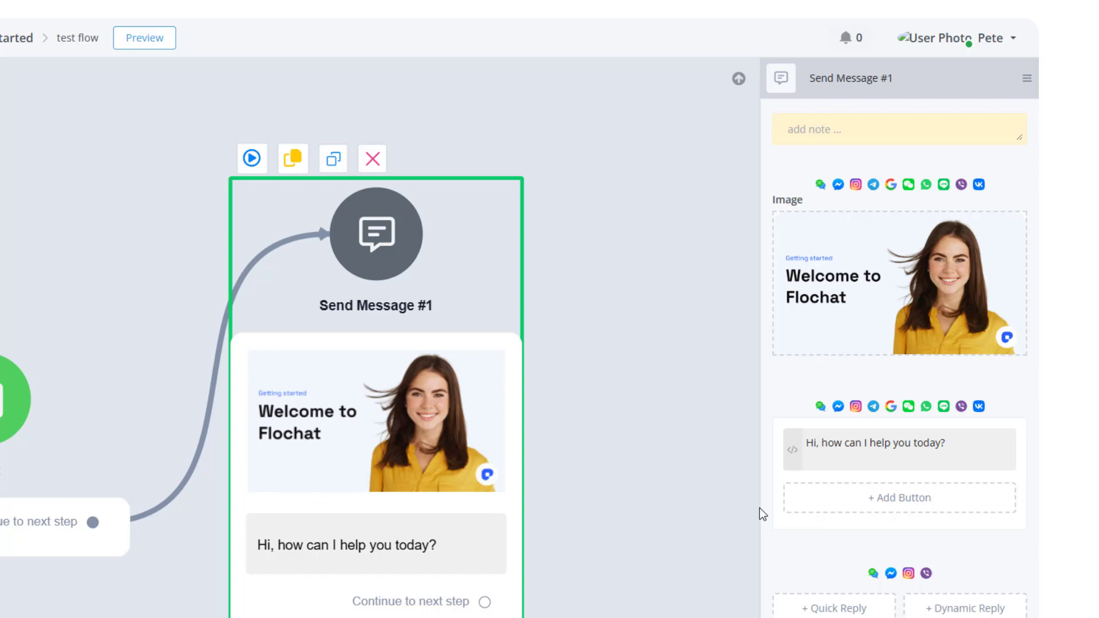
click(830, 451)
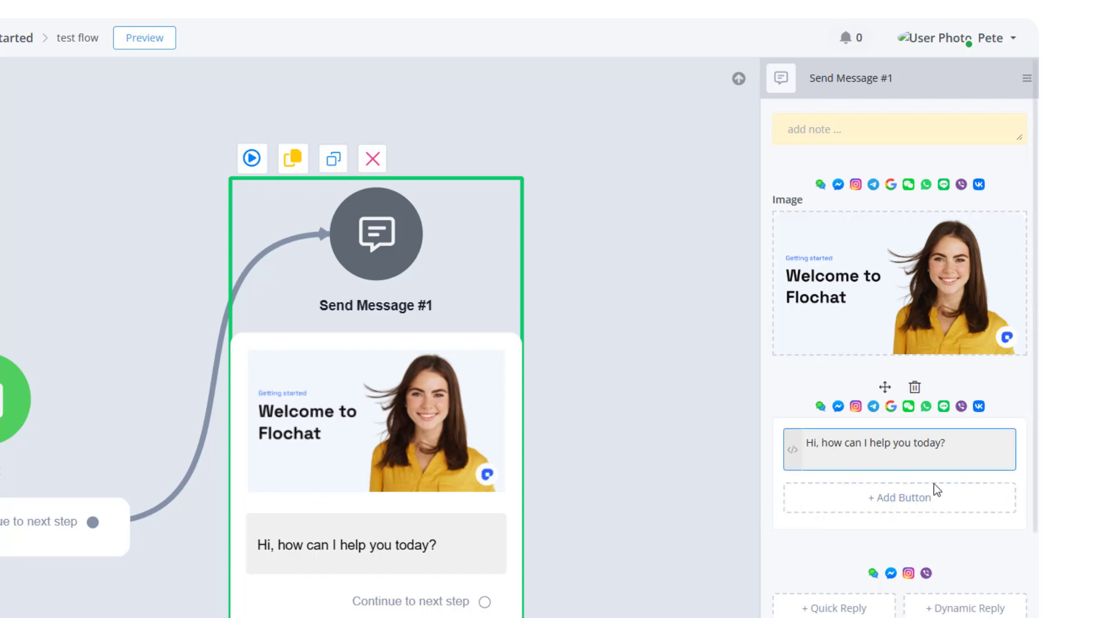
click(902, 505)
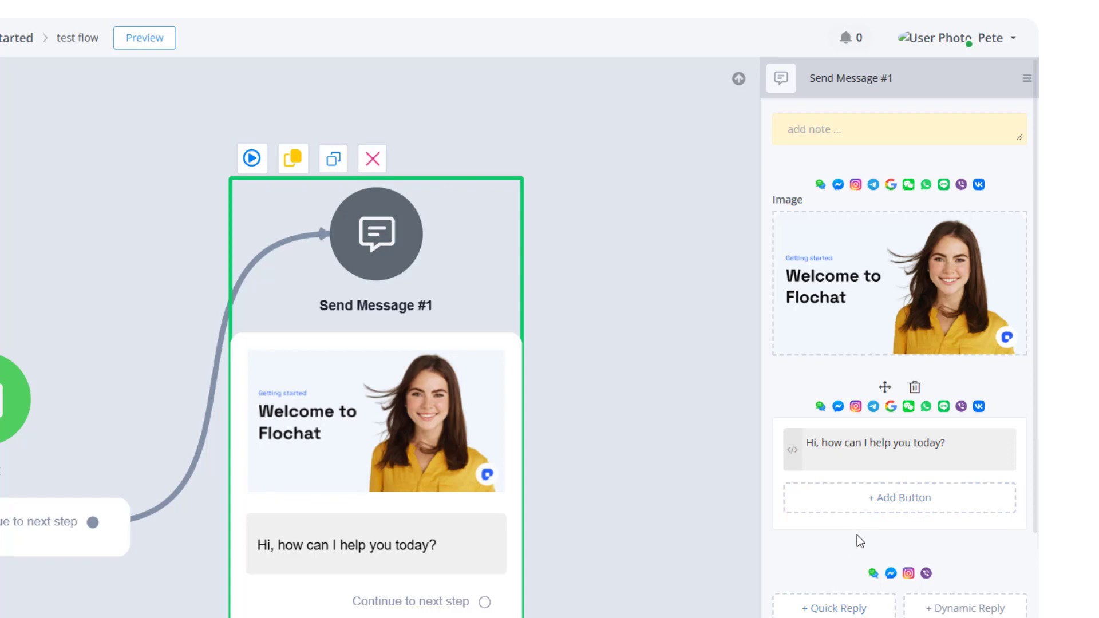
click(865, 507)
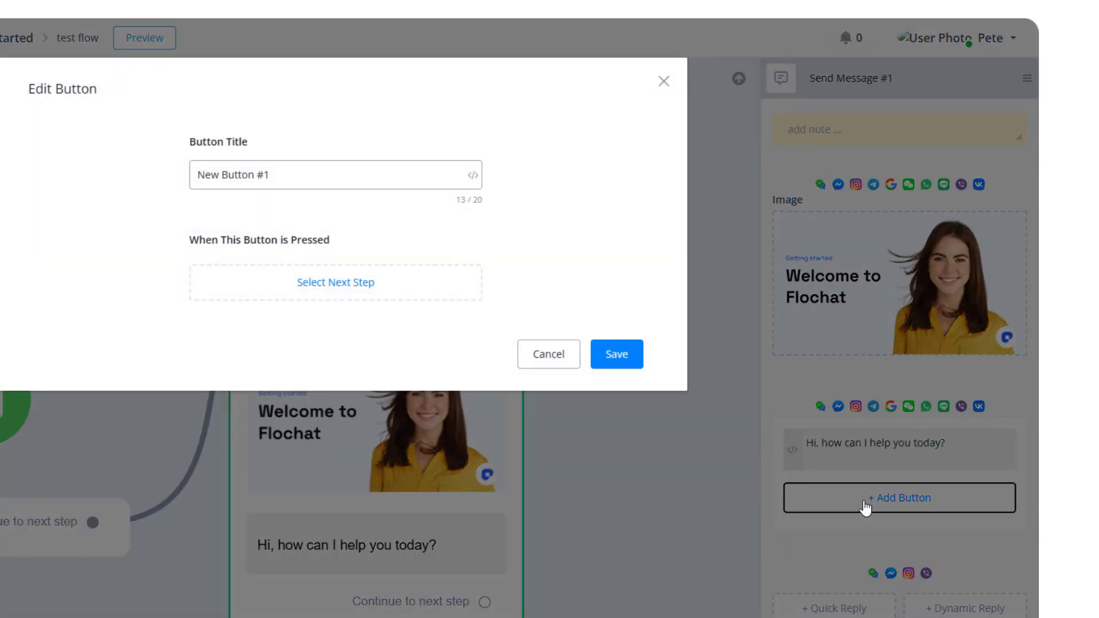
click(262, 186)
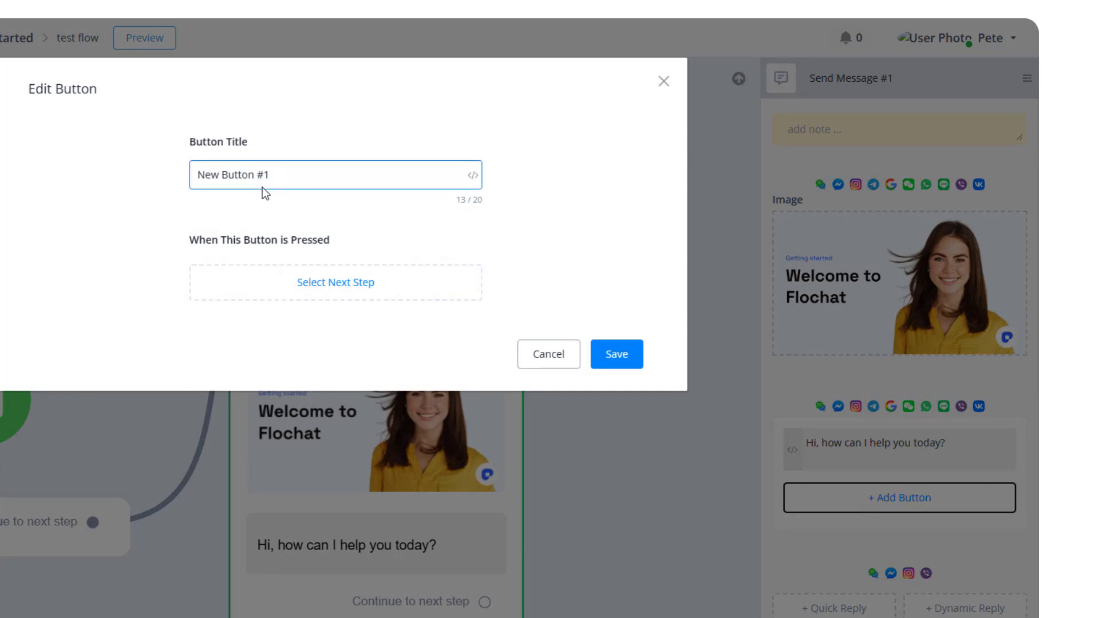
click(294, 291)
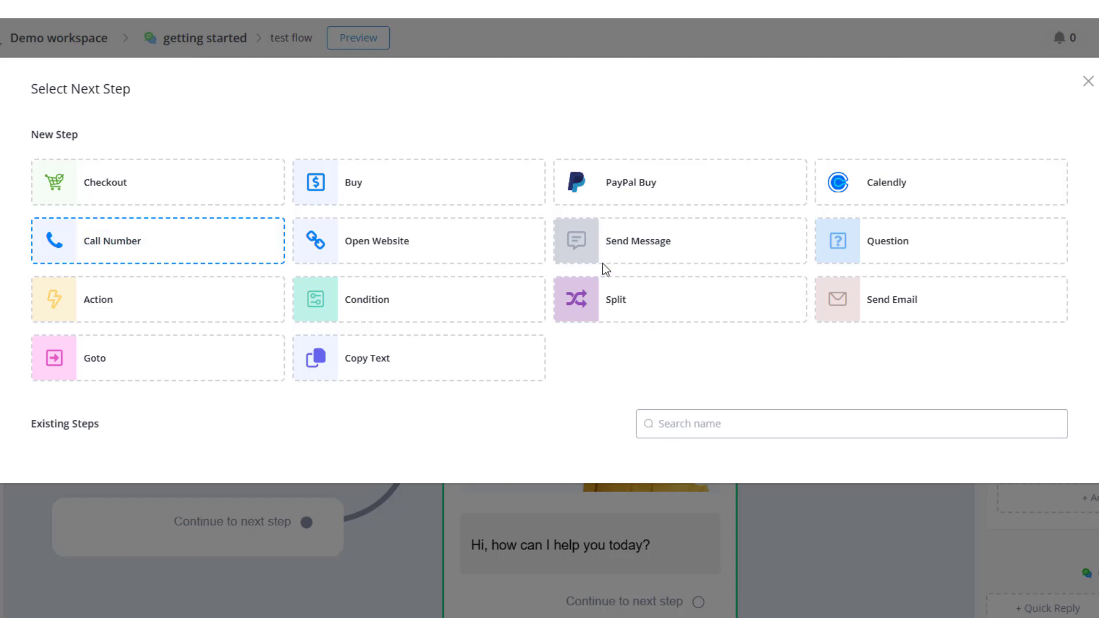
click(1088, 82)
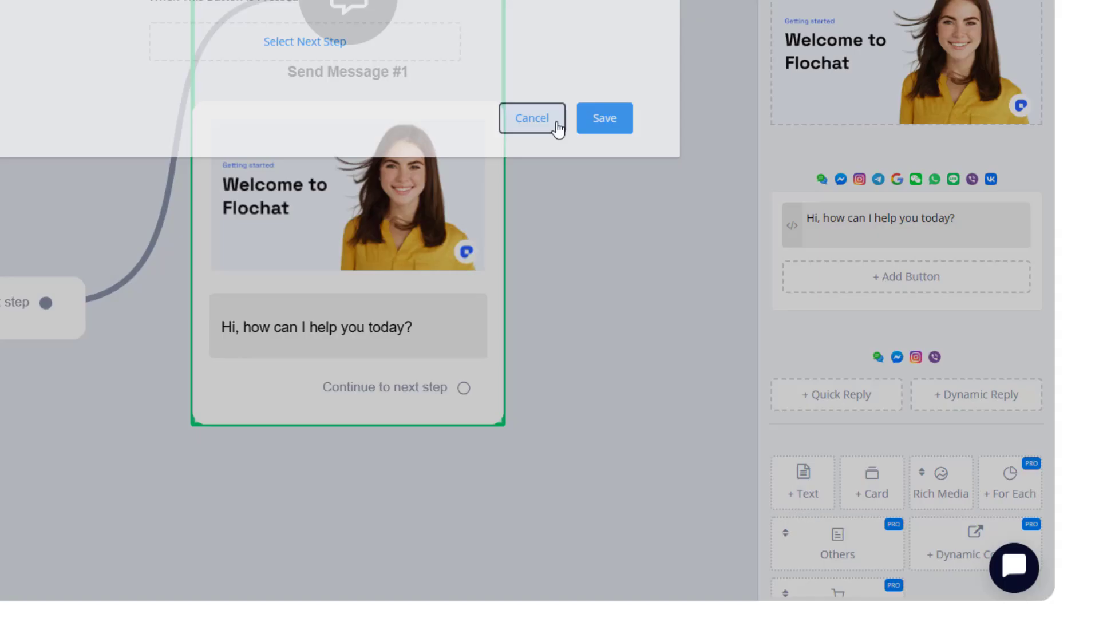
click(635, 216)
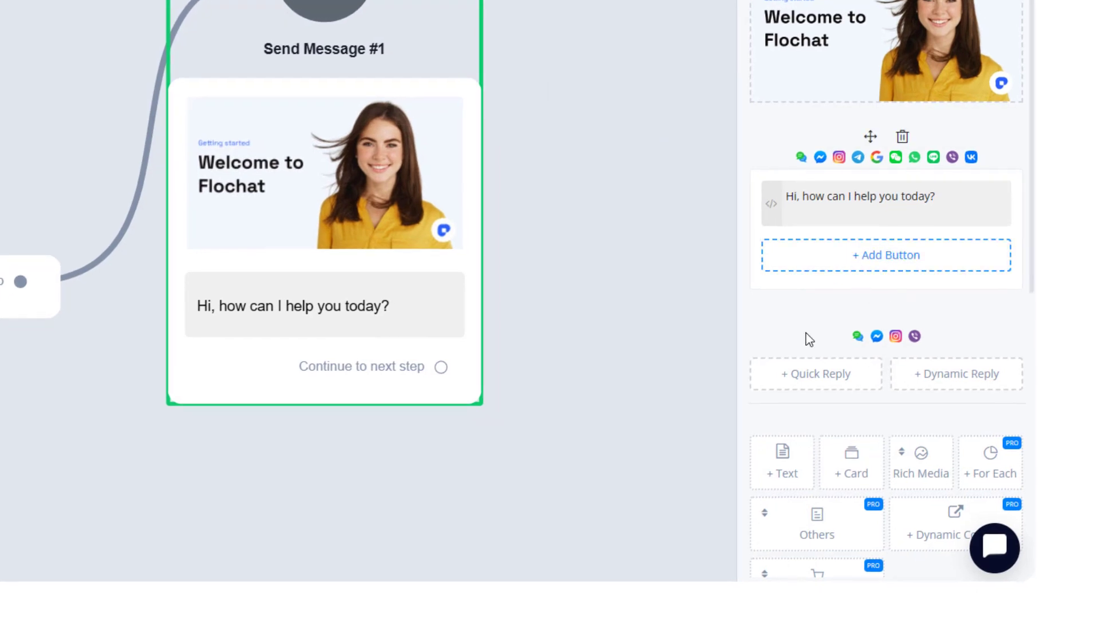
mouse_move(823, 303)
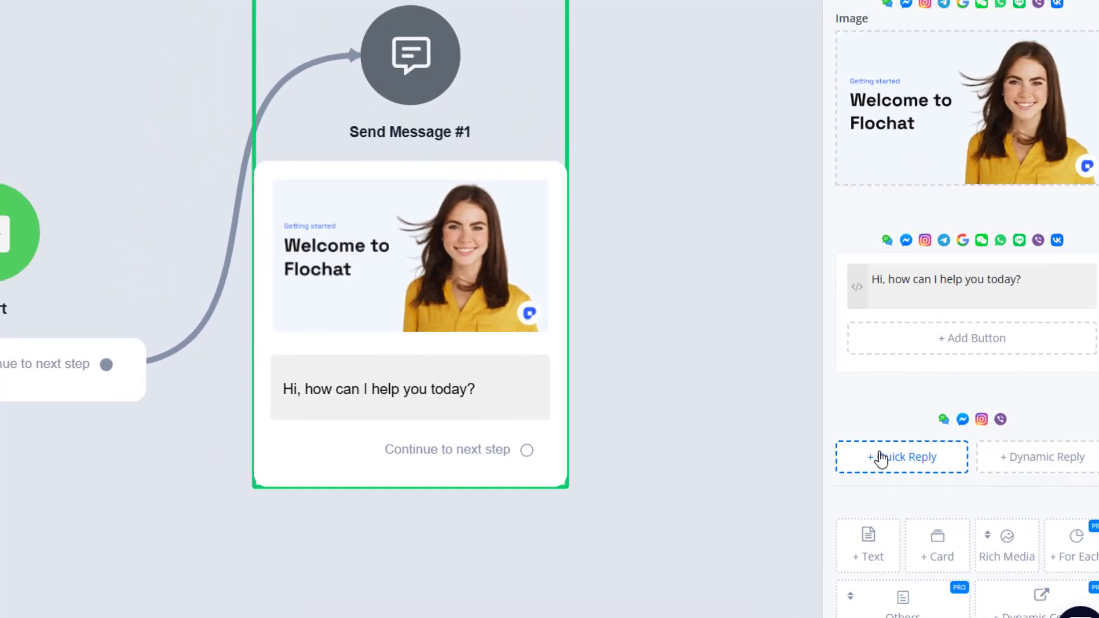
click(796, 374)
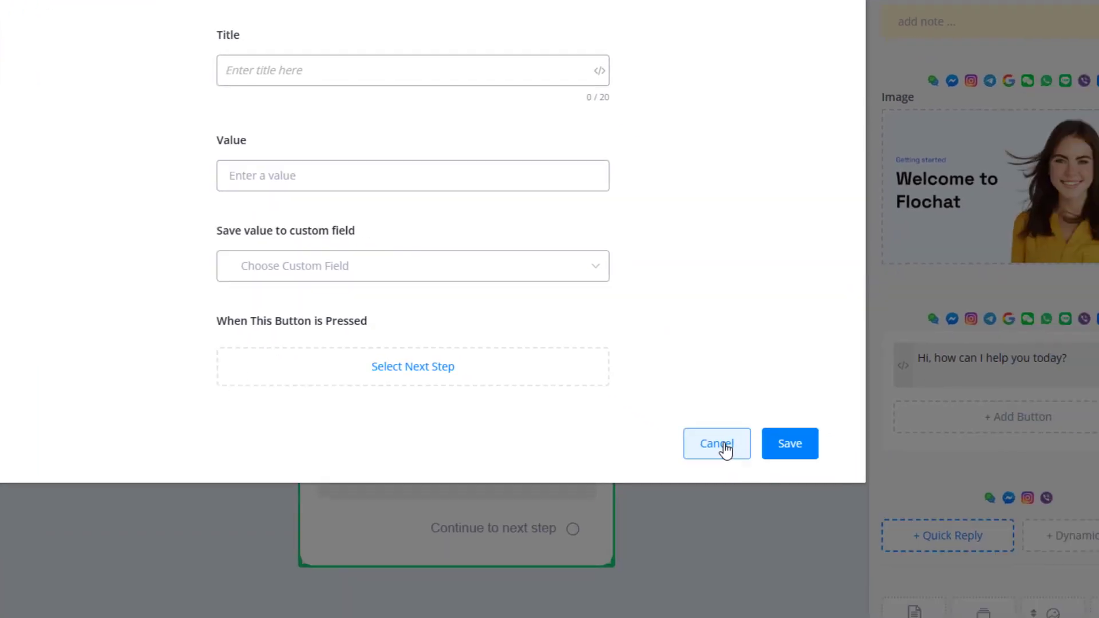
click(861, 543)
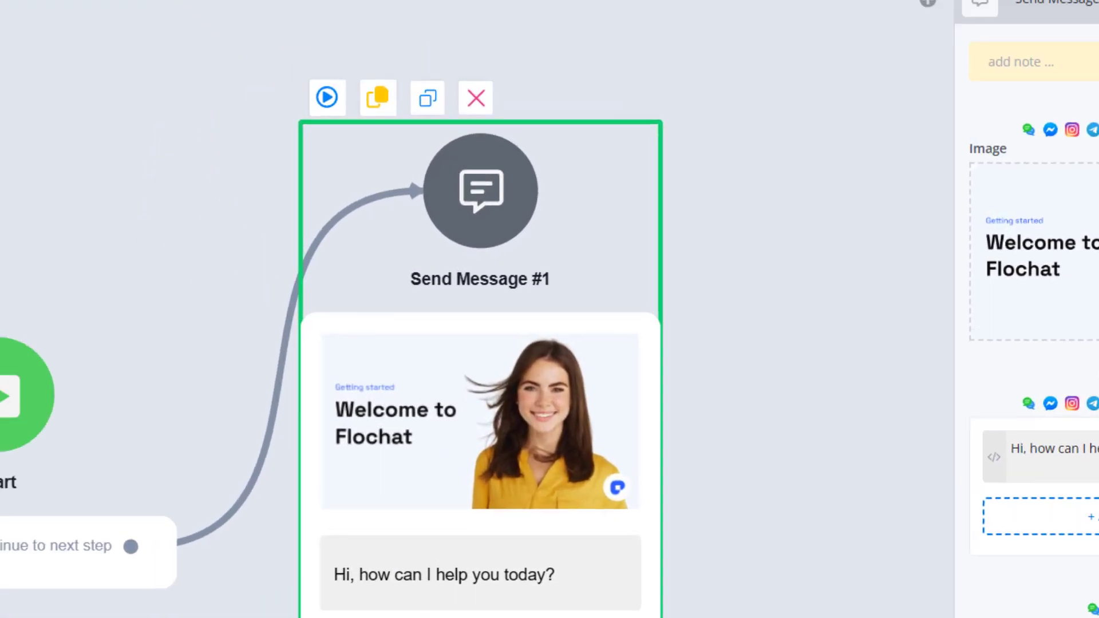
Add a button to the text block and set its title to "Get support".
click(881, 318)
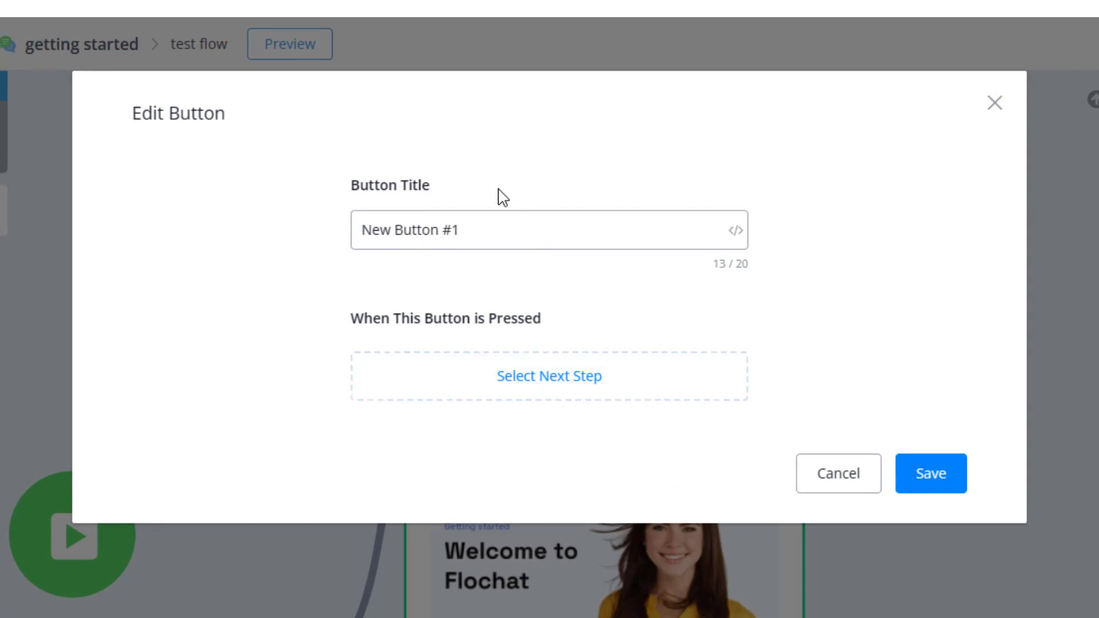
drag(465, 231, 361, 232)
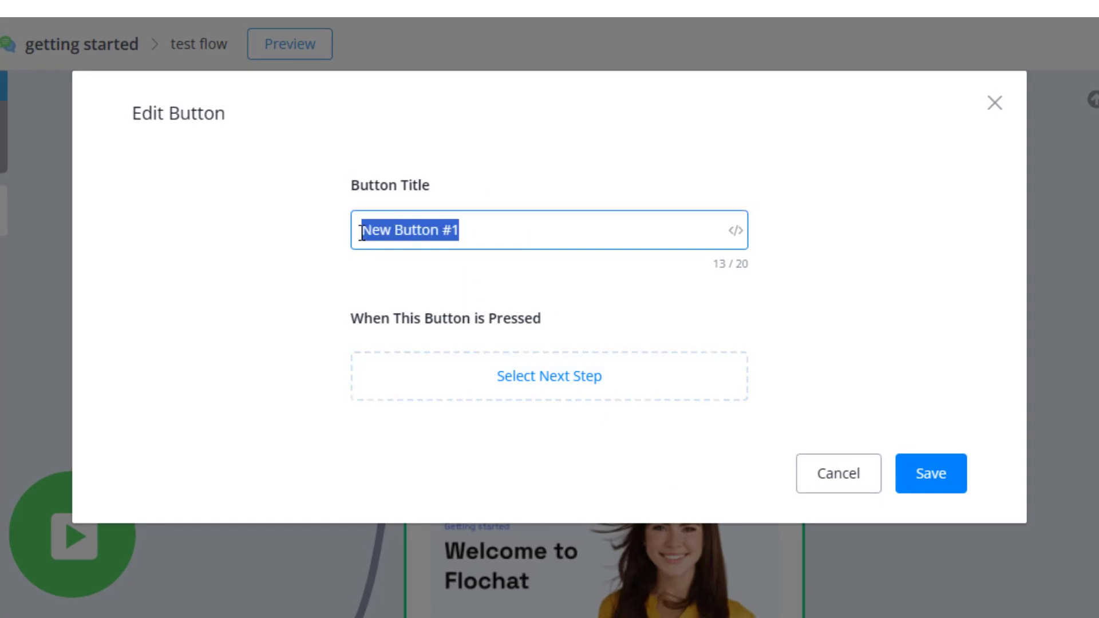
text(Gw)
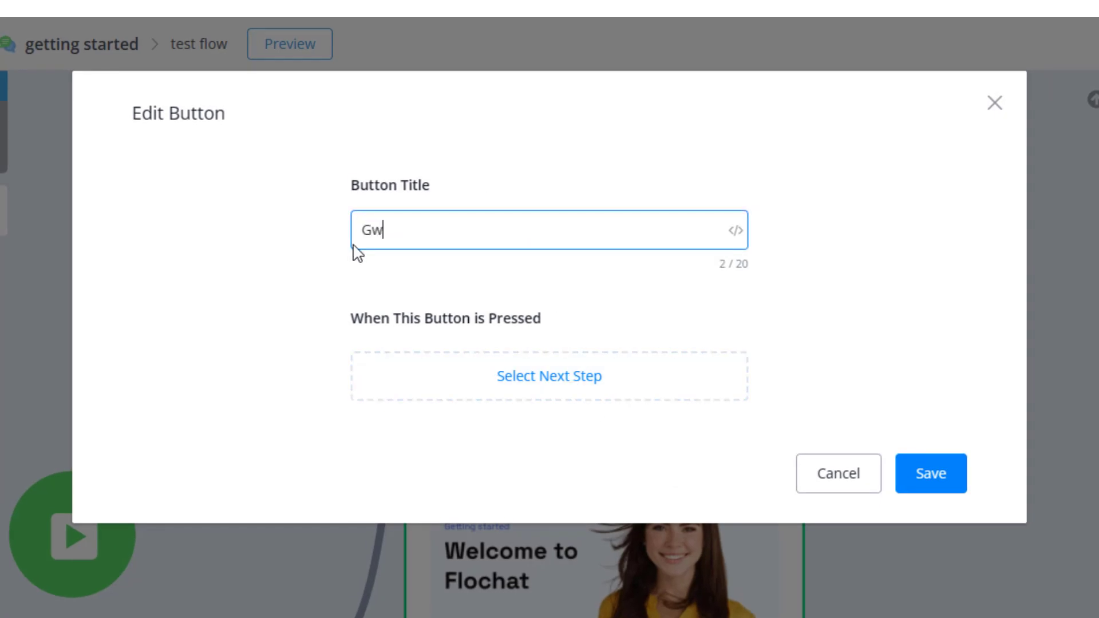
key(BackSpace)
text(et support)
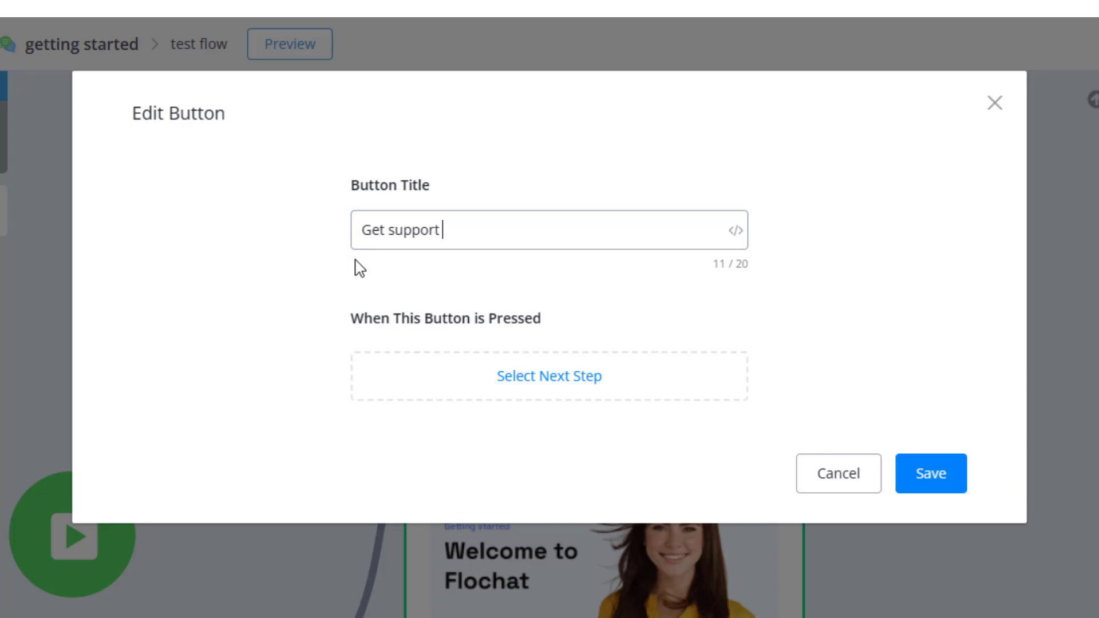
Append a grinning-face emoji to the "Get support" button title, separated by a space, and save the button.
click(736, 231)
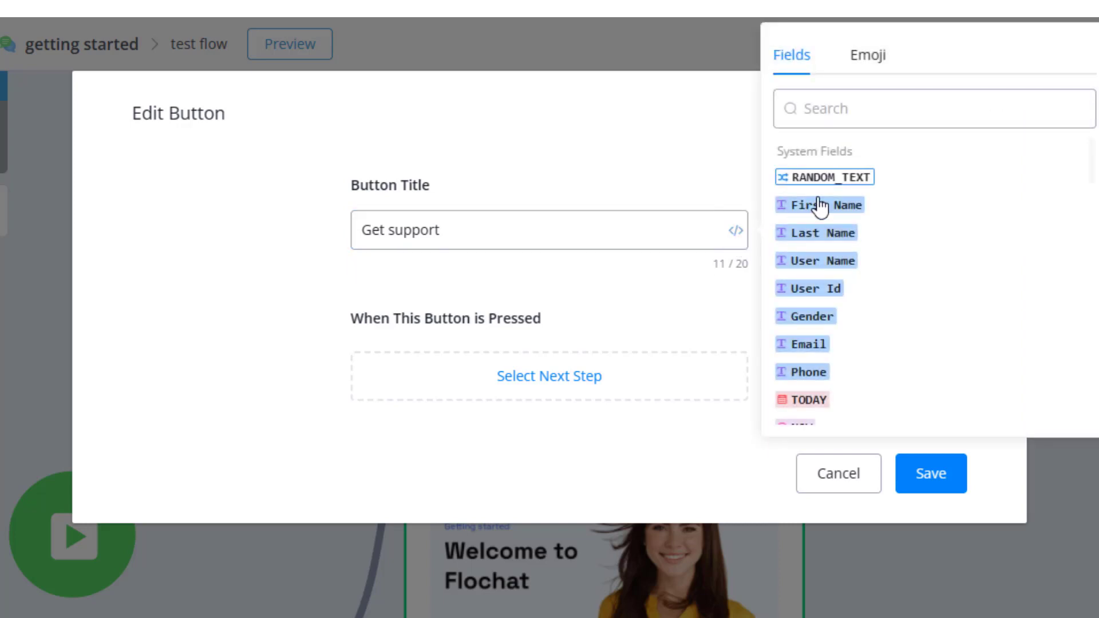
scroll(886, 278, down, 8)
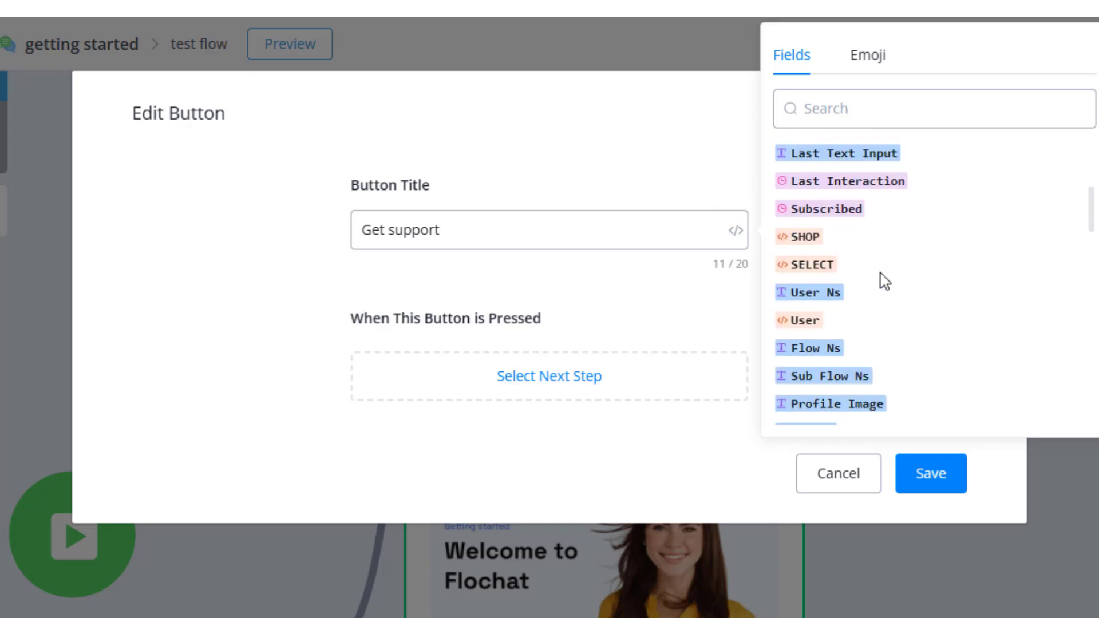
scroll(886, 293, up, 8)
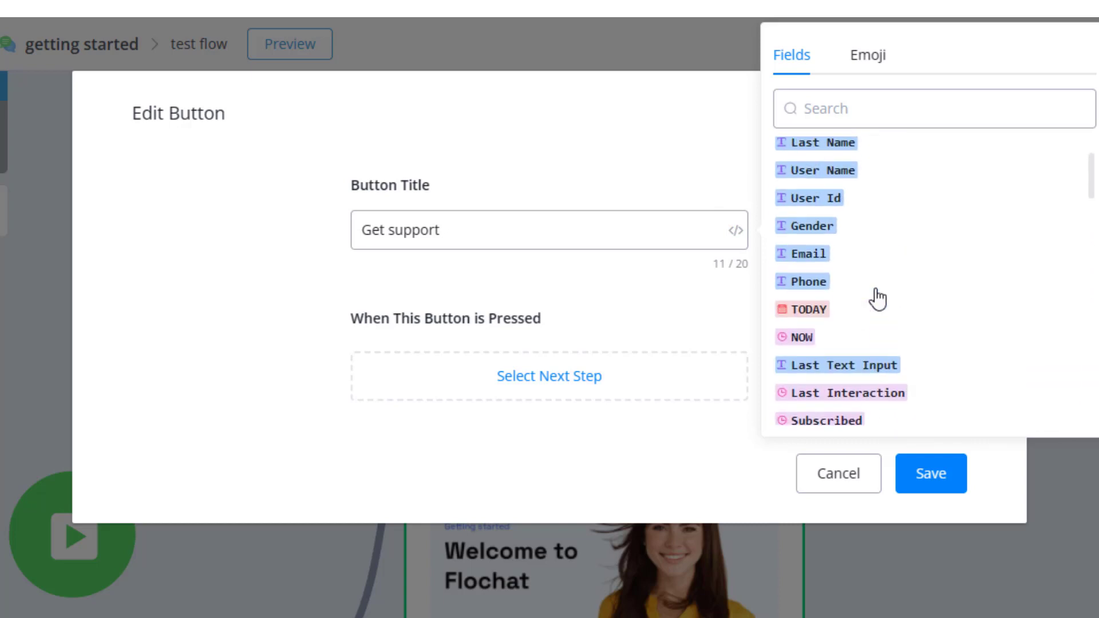
click(875, 57)
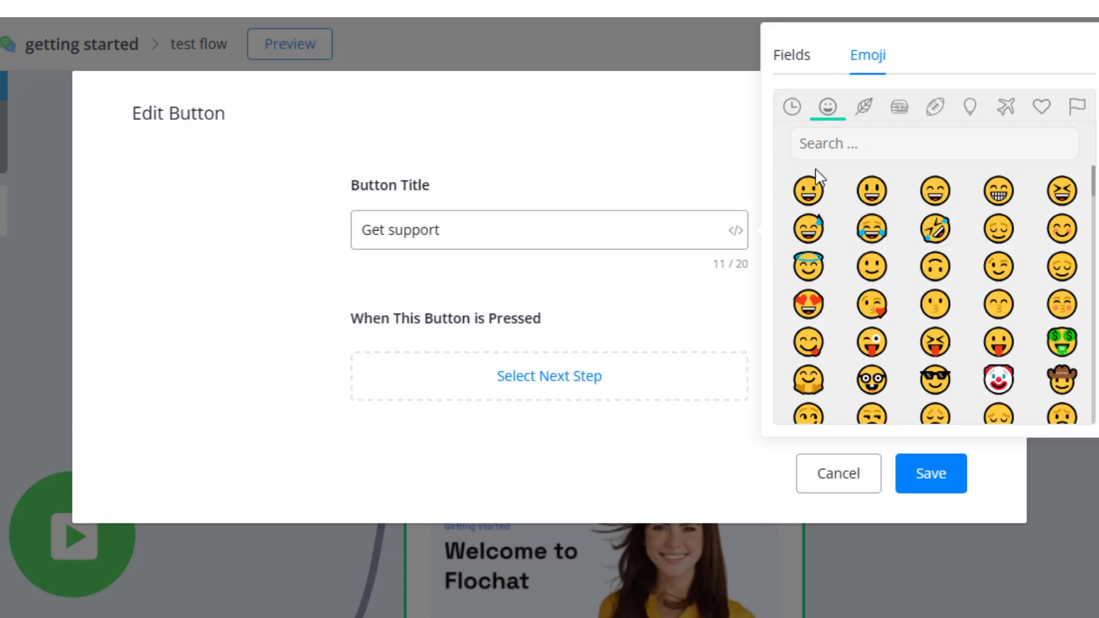
click(809, 194)
click(464, 232)
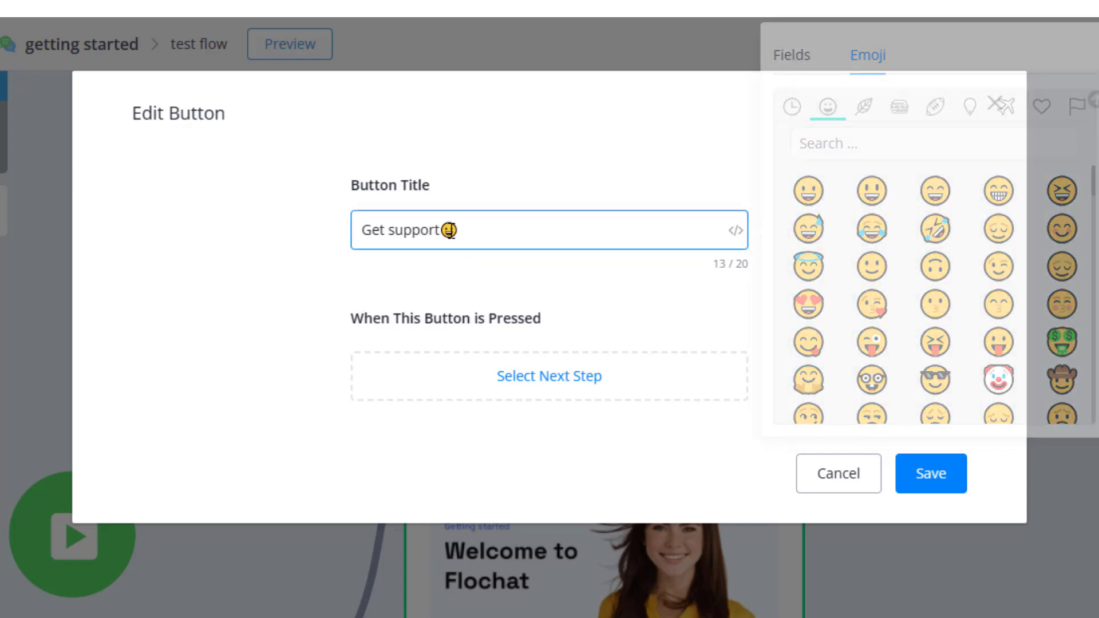
drag(437, 231, 444, 230)
click(445, 231)
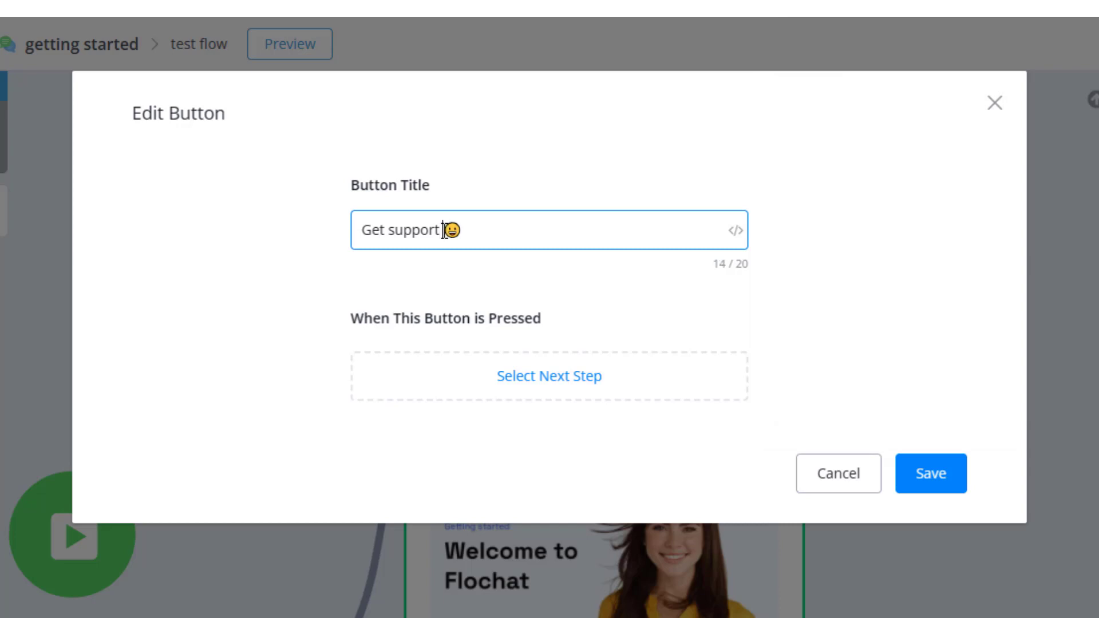
click(306, 232)
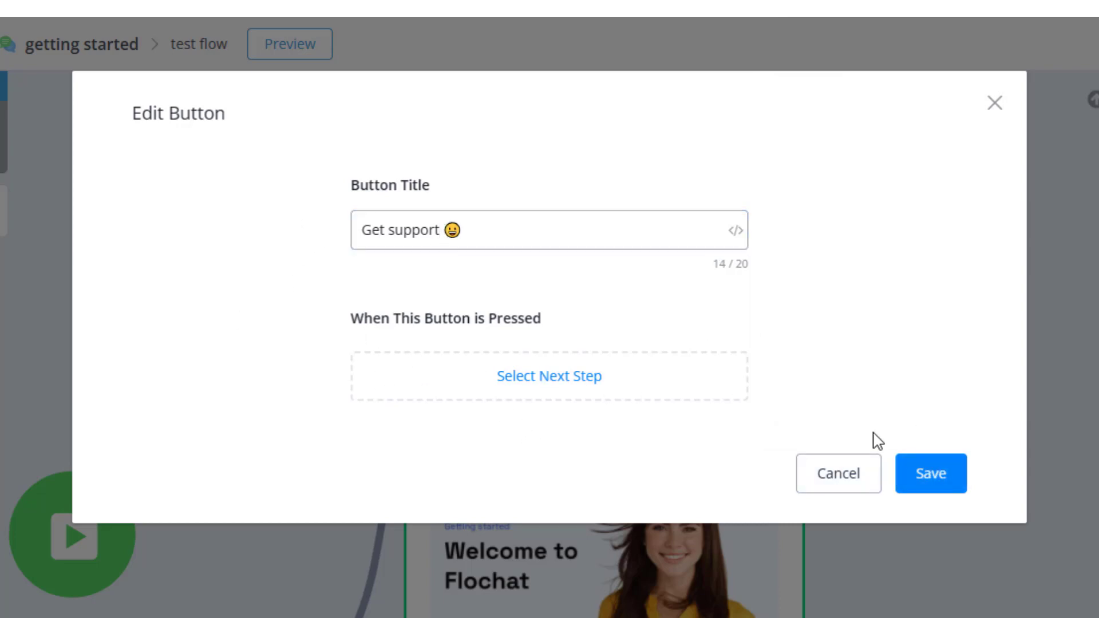
click(939, 477)
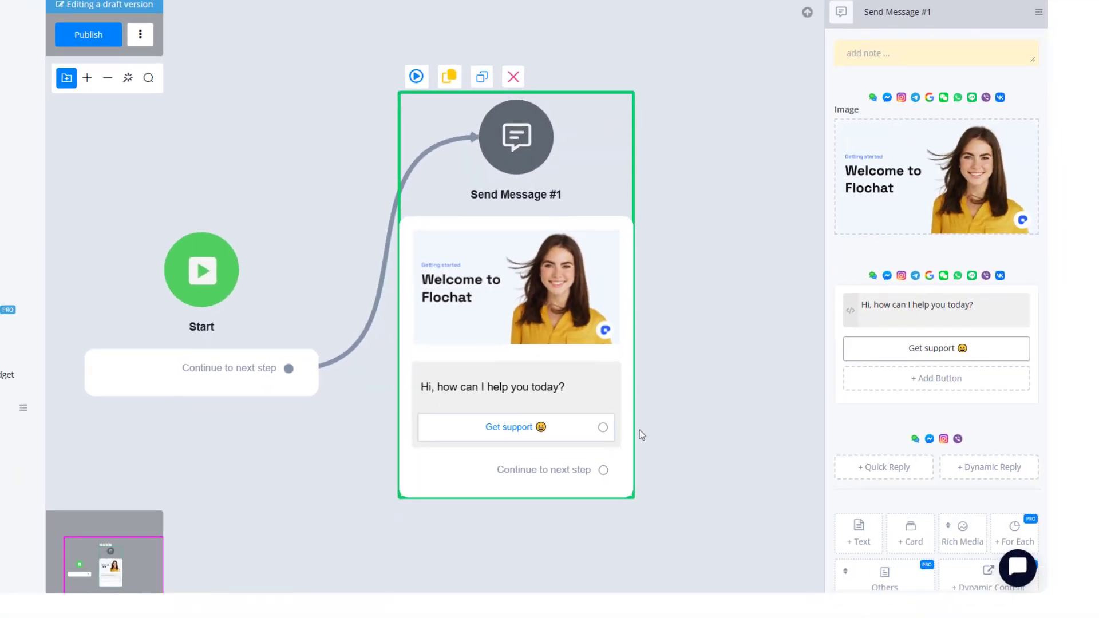
Add a second button to the welcome text block titled "Start FREE trial".
click(920, 382)
drag(428, 93, 353, 94)
text(St)
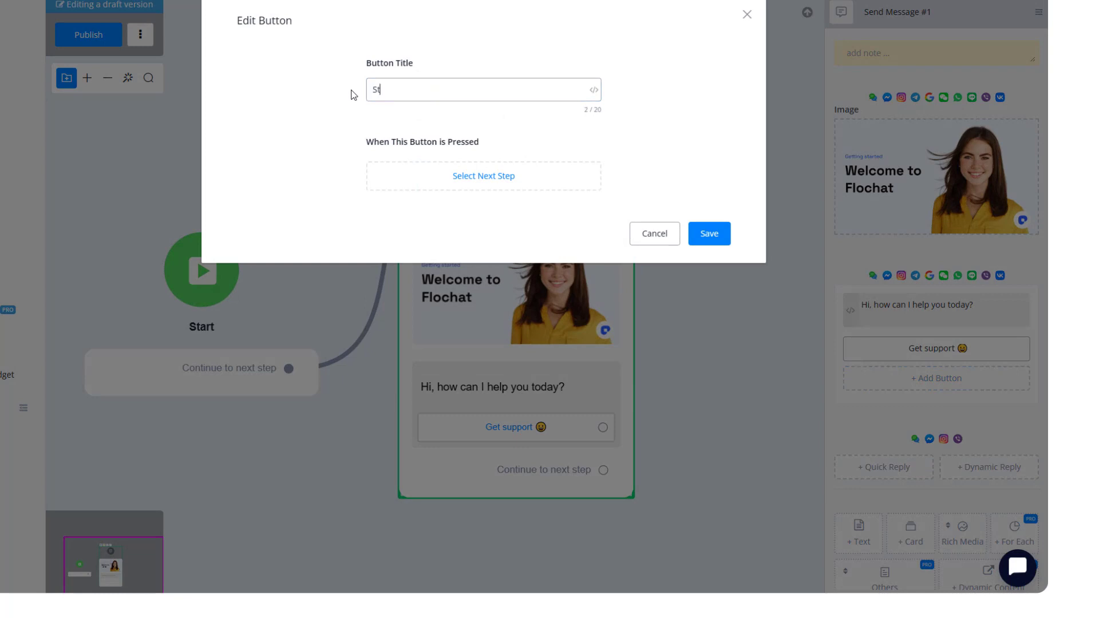
text(art FREE trial)
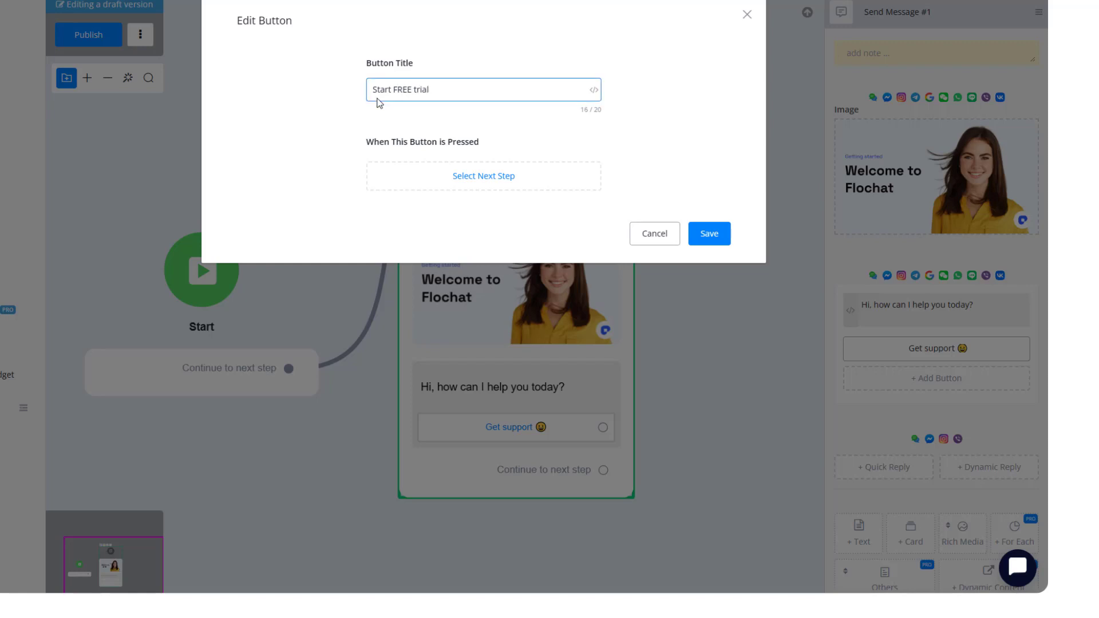
Search emojis for "wave", append the waving-hand emoji to "Start FREE trial" with a space, and save the button.
click(592, 91)
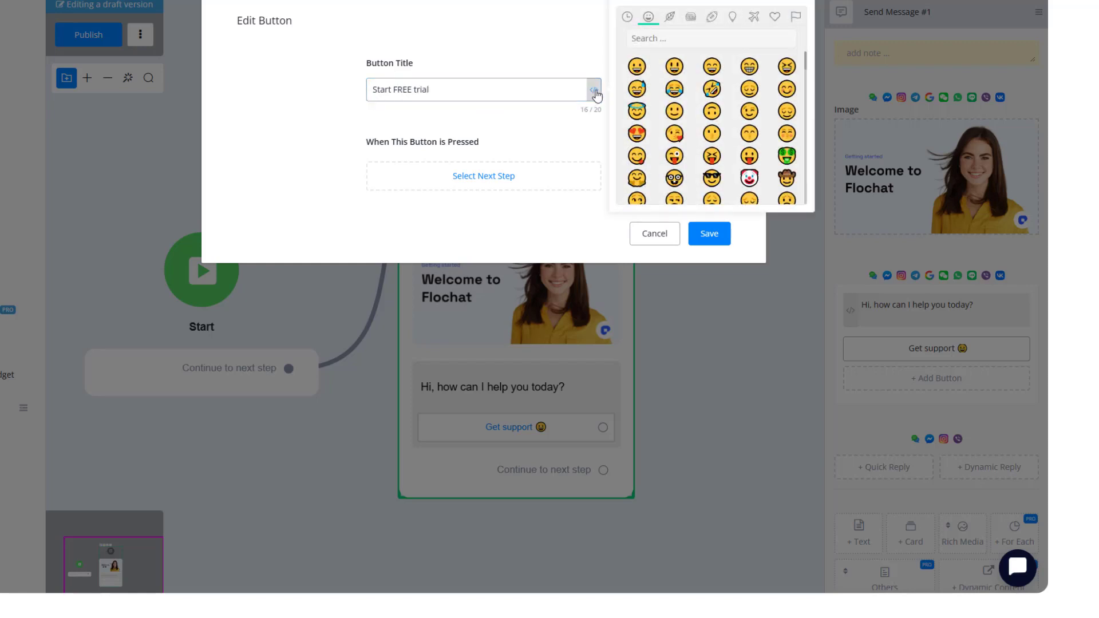
click(644, 45)
text(wave)
click(637, 67)
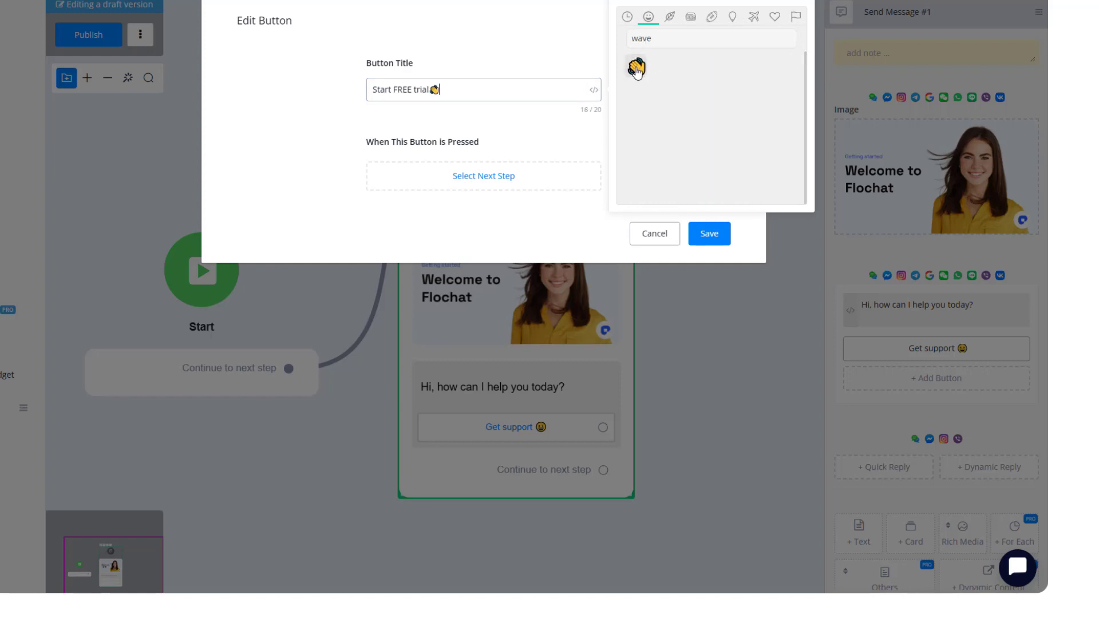
click(455, 91)
click(431, 90)
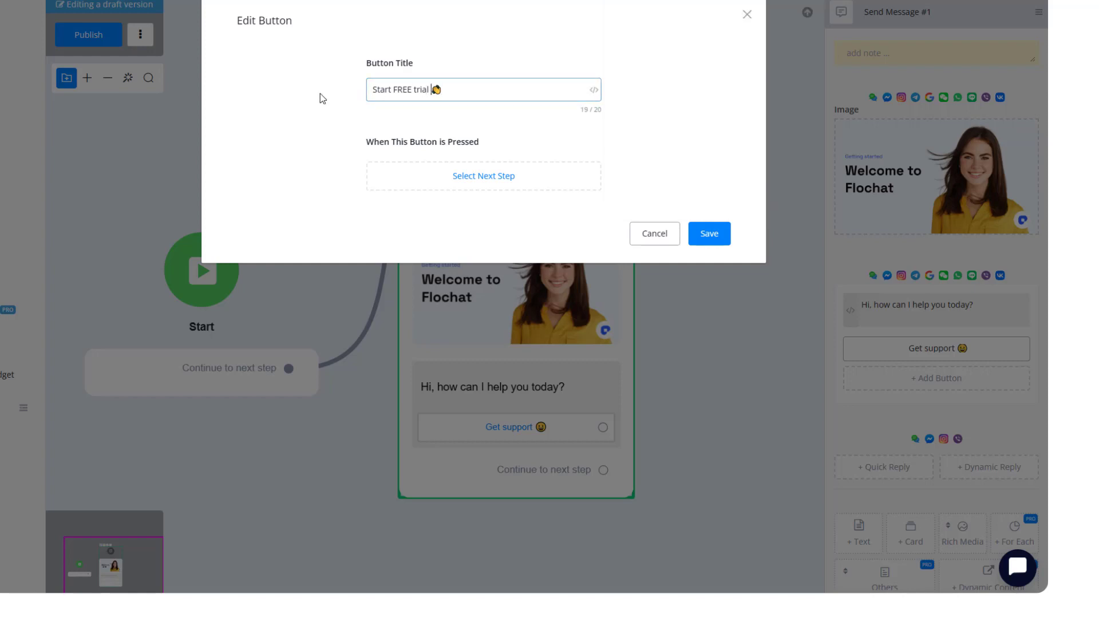
click(712, 233)
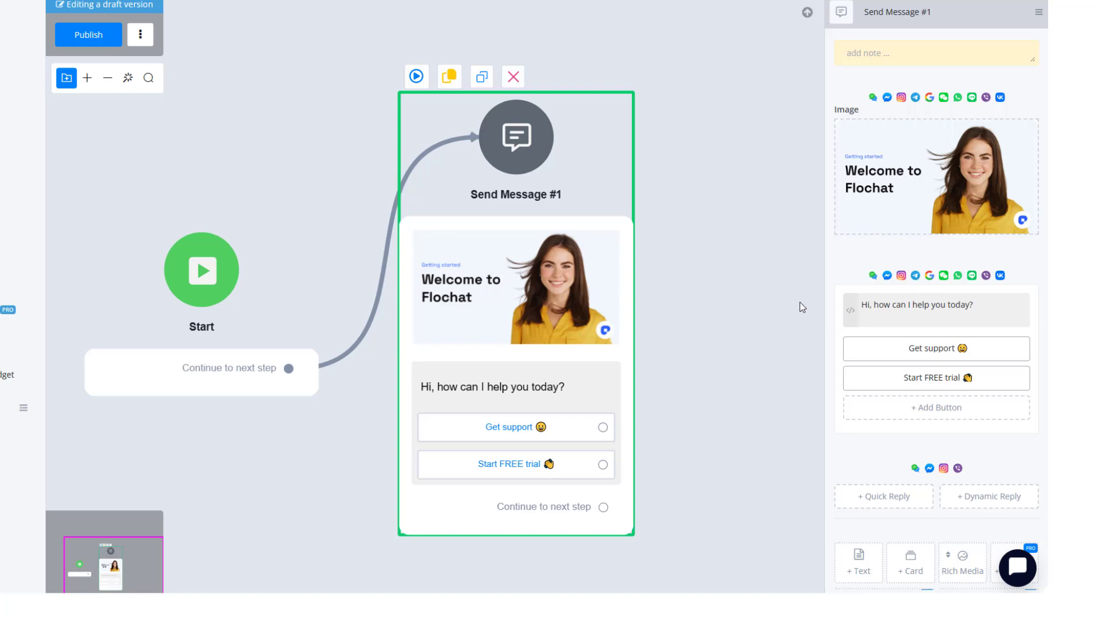
Publish the flow.
click(736, 289)
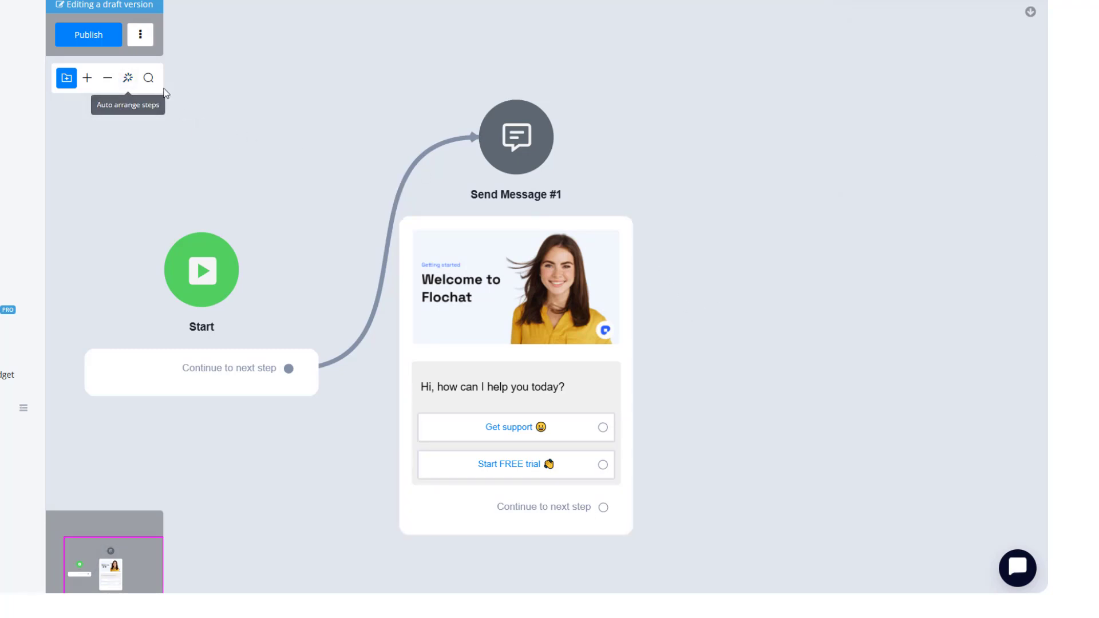
click(99, 42)
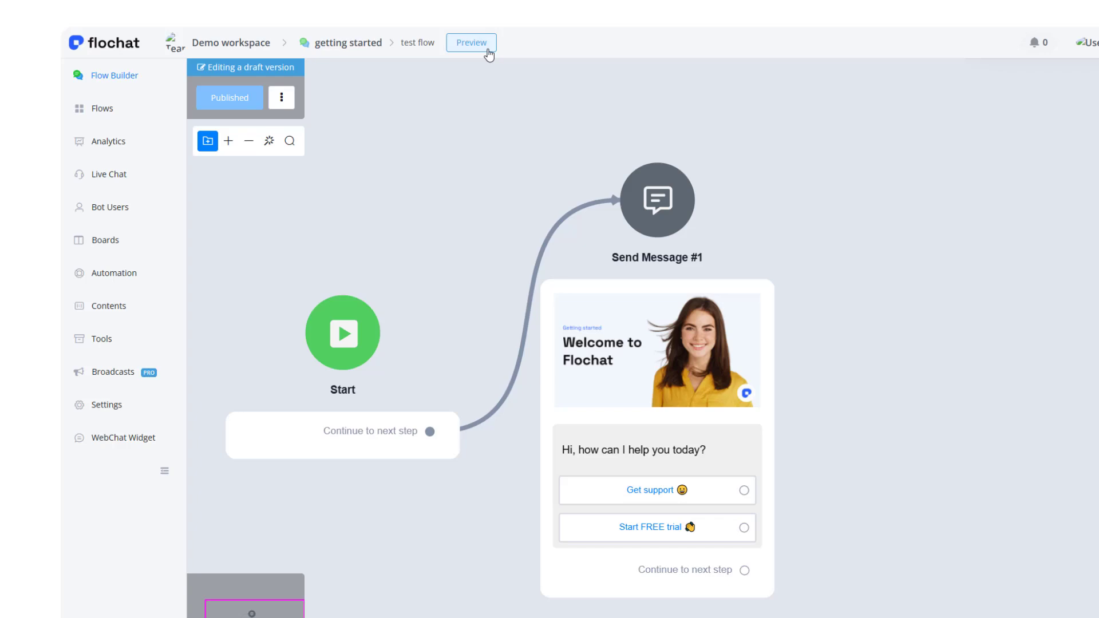
Preview the flow on Web in a popup chat window, enlarging it to check the welcome message and buttons.
click(488, 50)
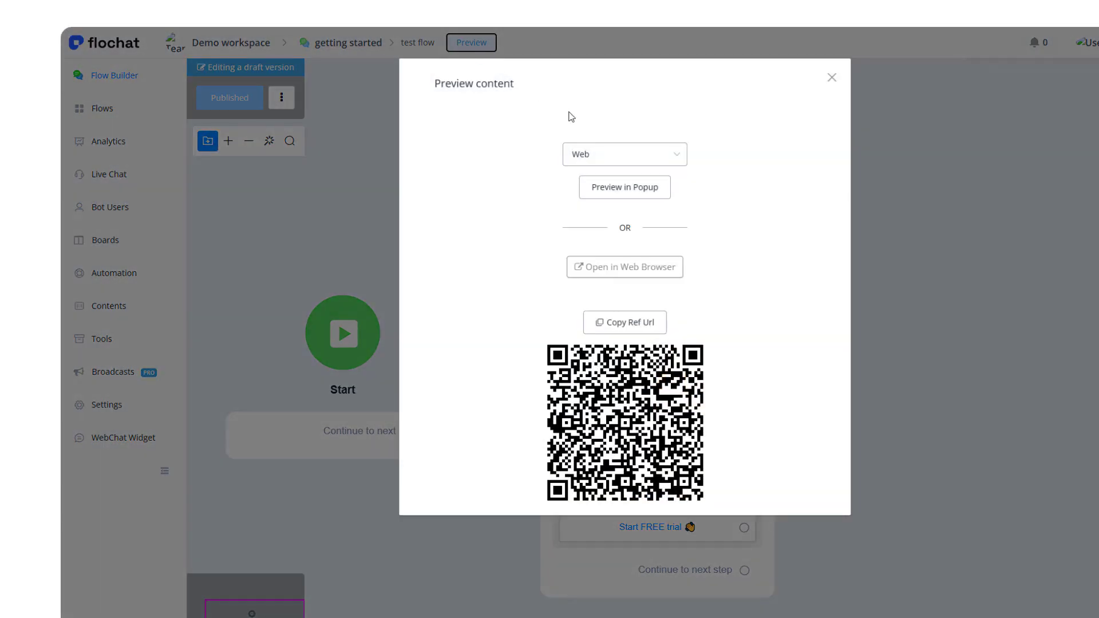
click(617, 163)
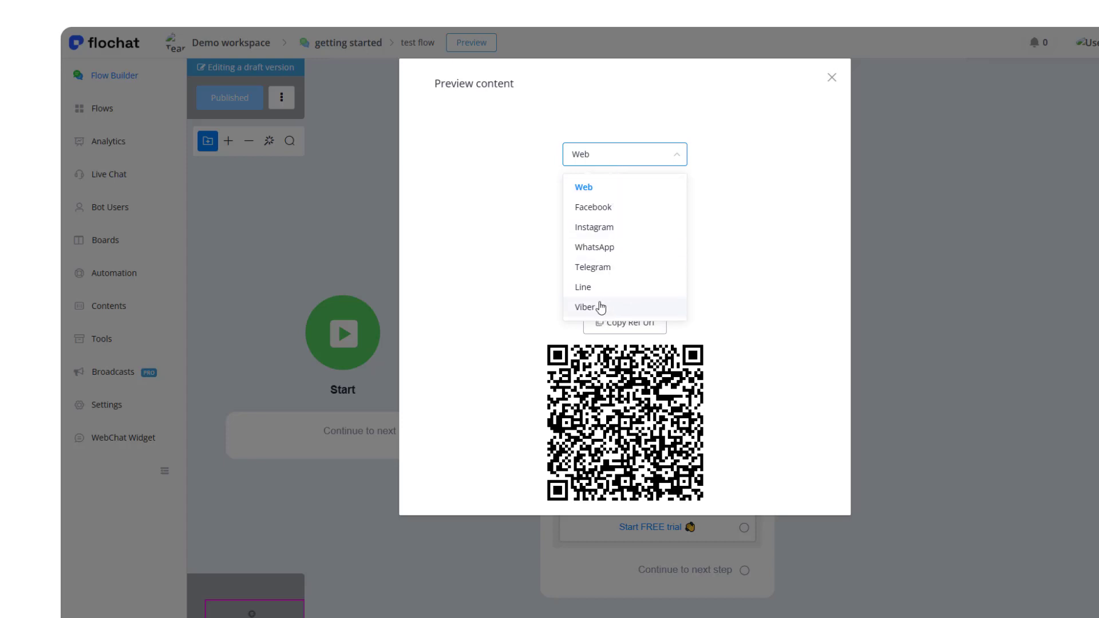
click(517, 155)
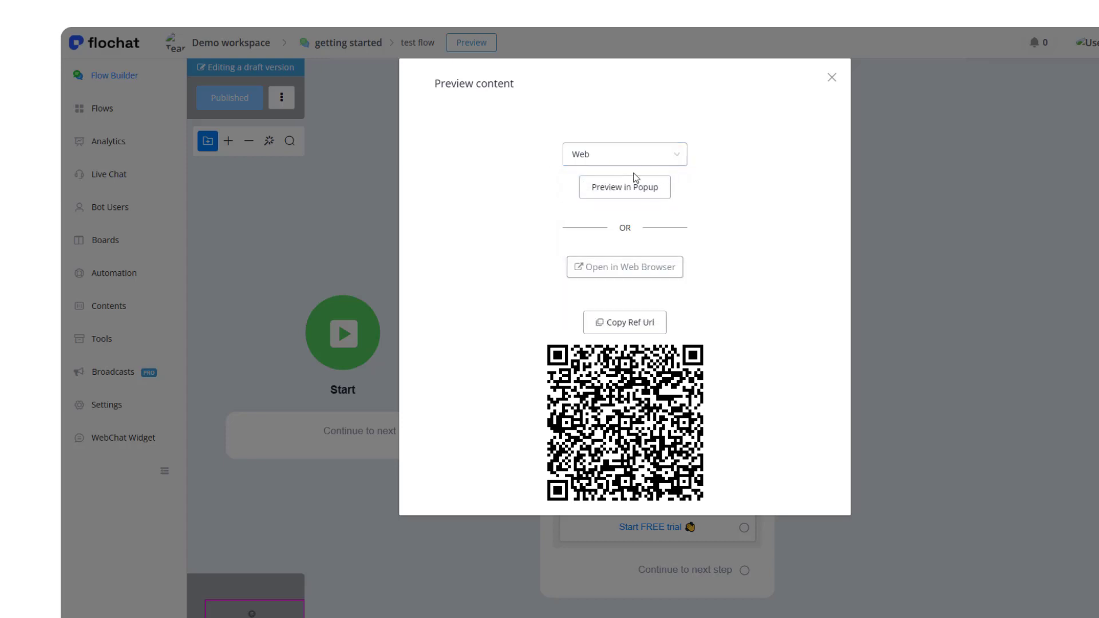
click(641, 193)
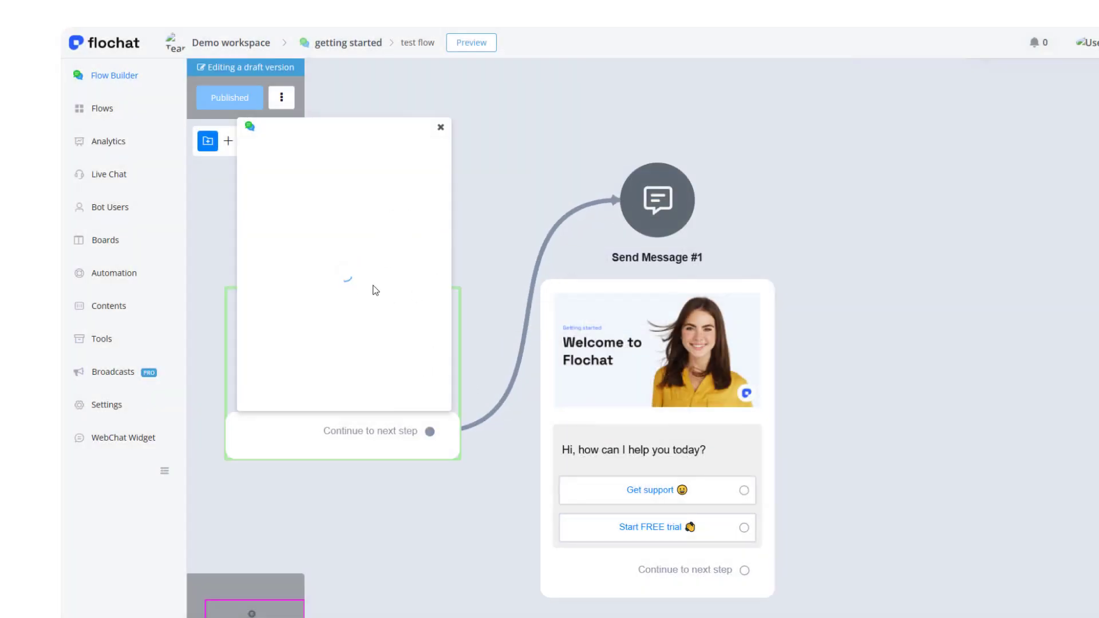
drag(371, 127, 379, 120)
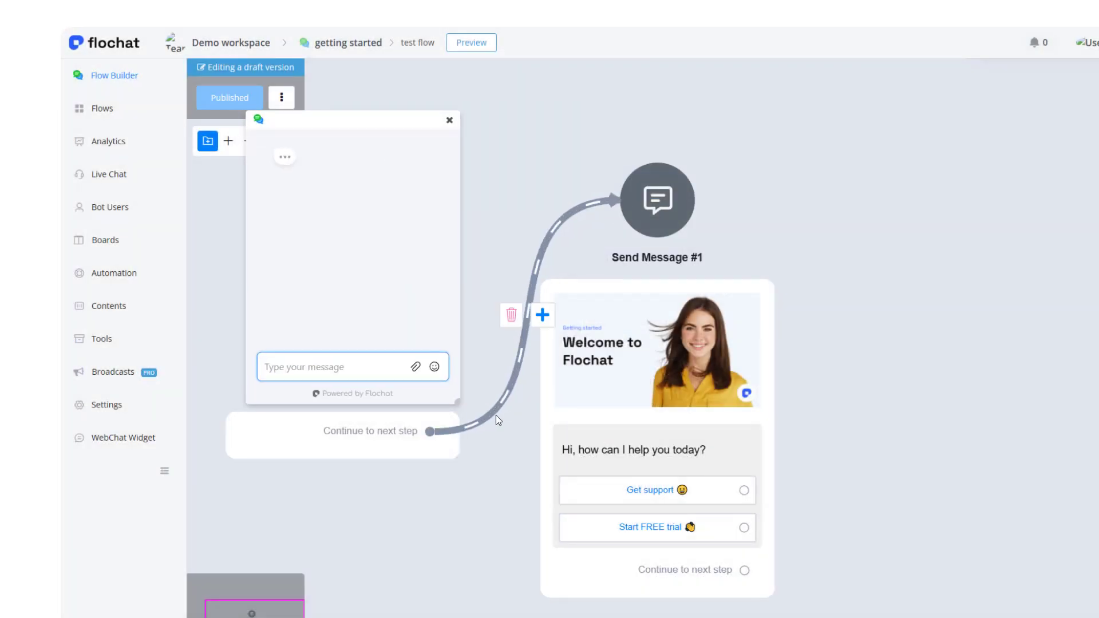
drag(458, 401, 515, 542)
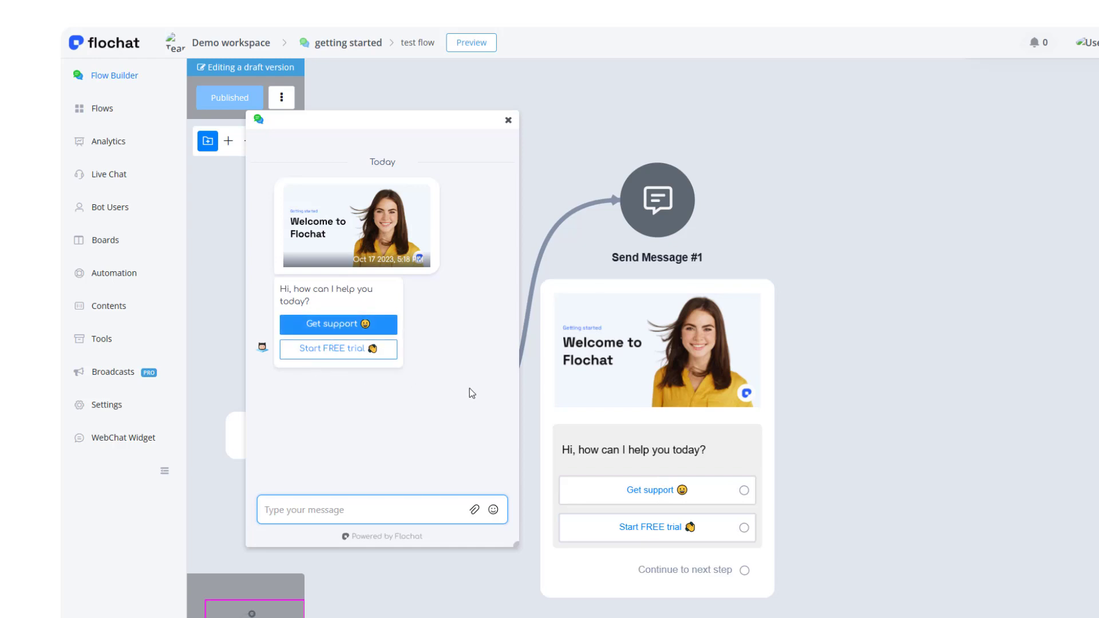
click(508, 121)
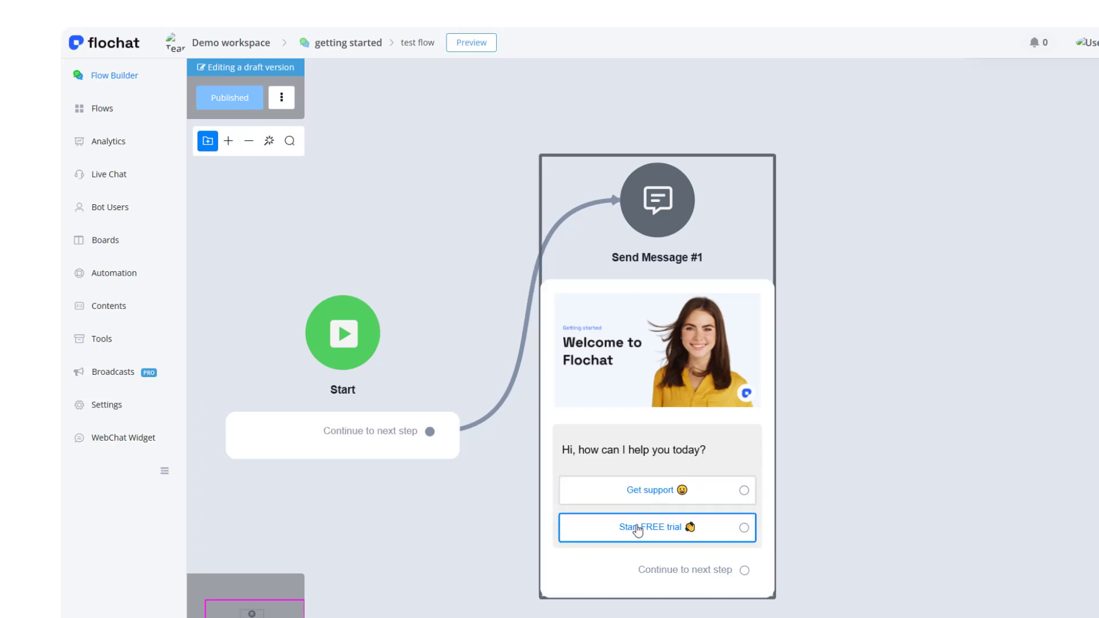
Connect the "Start FREE trial" button to a new Question step.
drag(927, 423, 654, 373)
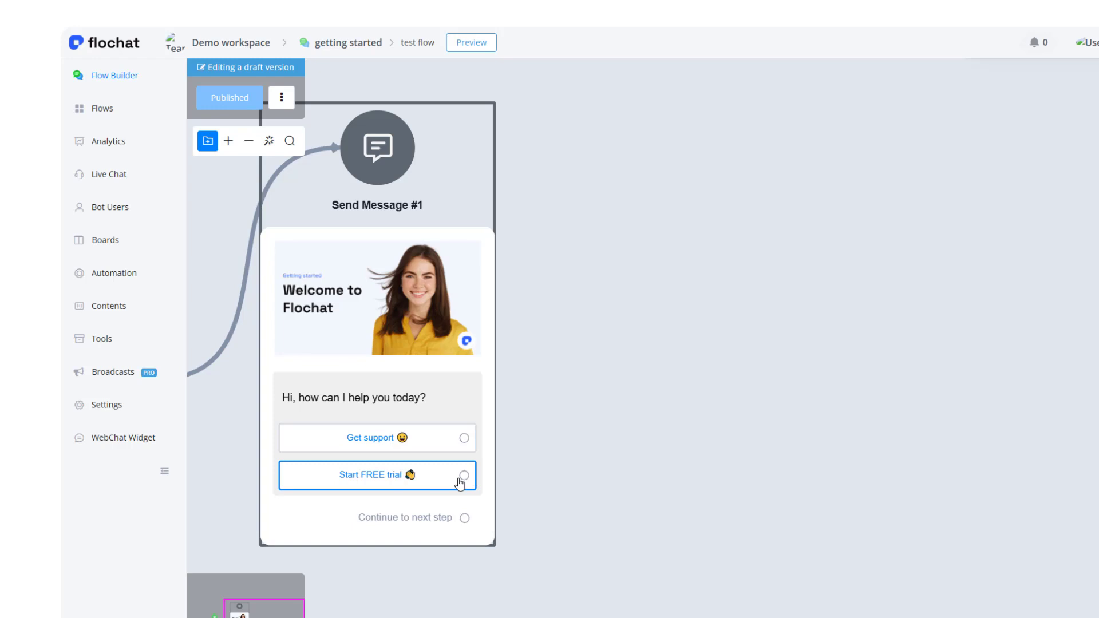
drag(464, 479, 637, 438)
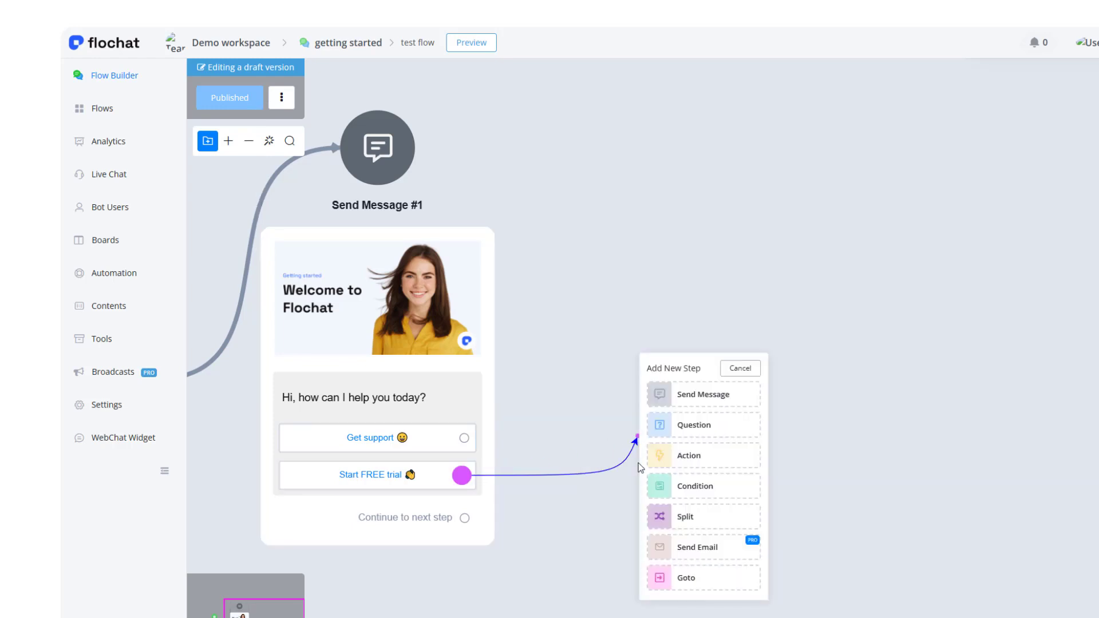
click(695, 428)
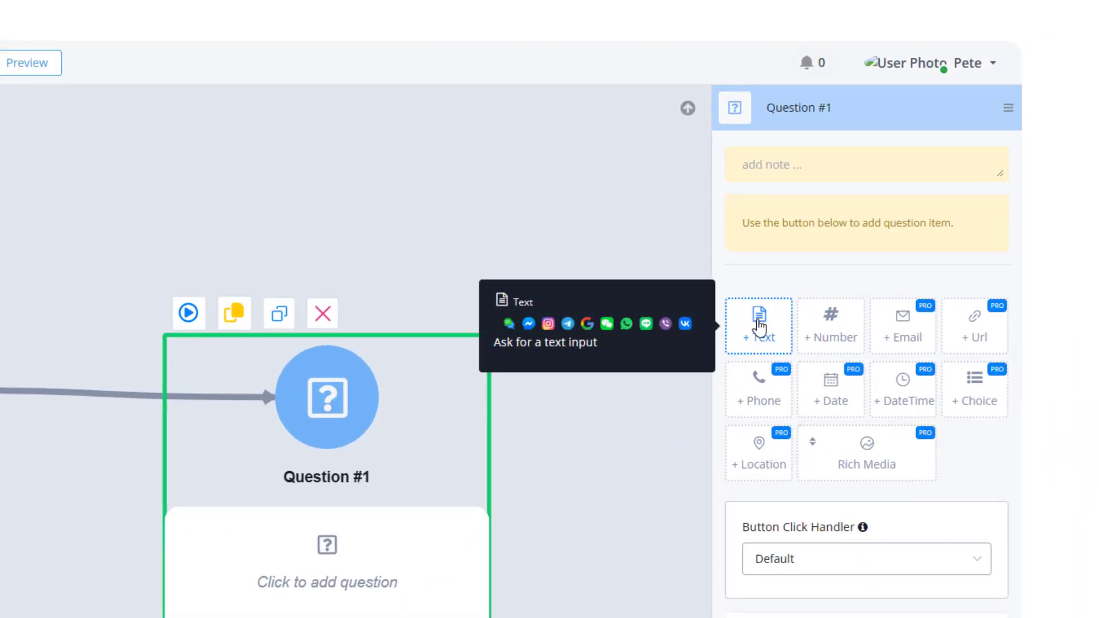
Add a Text question item asking "Great, can I just get your first name".
click(760, 325)
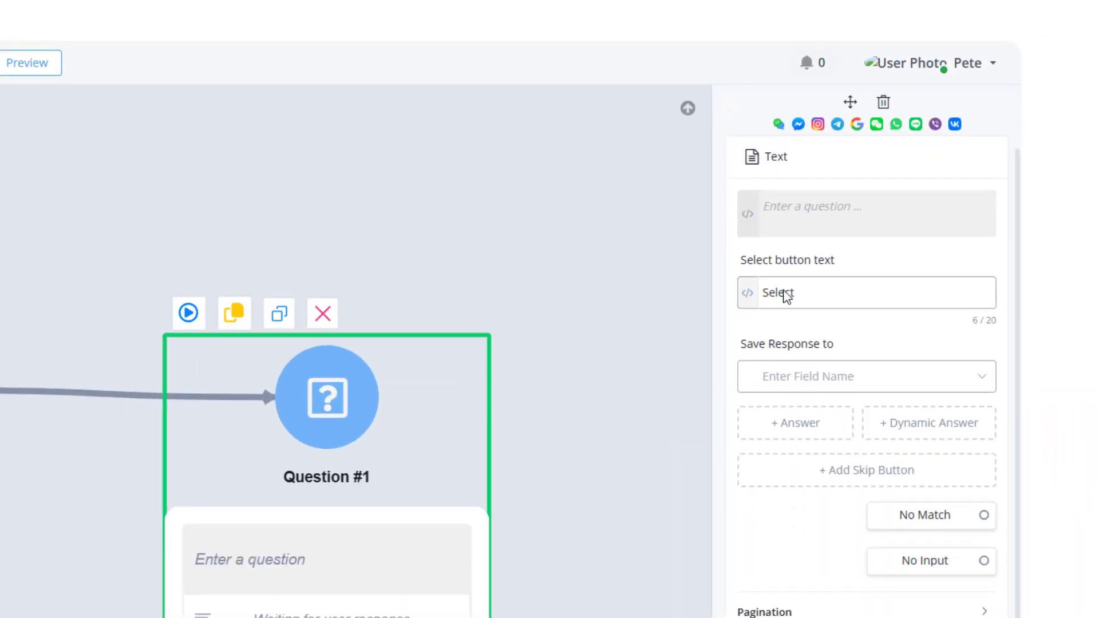
click(783, 217)
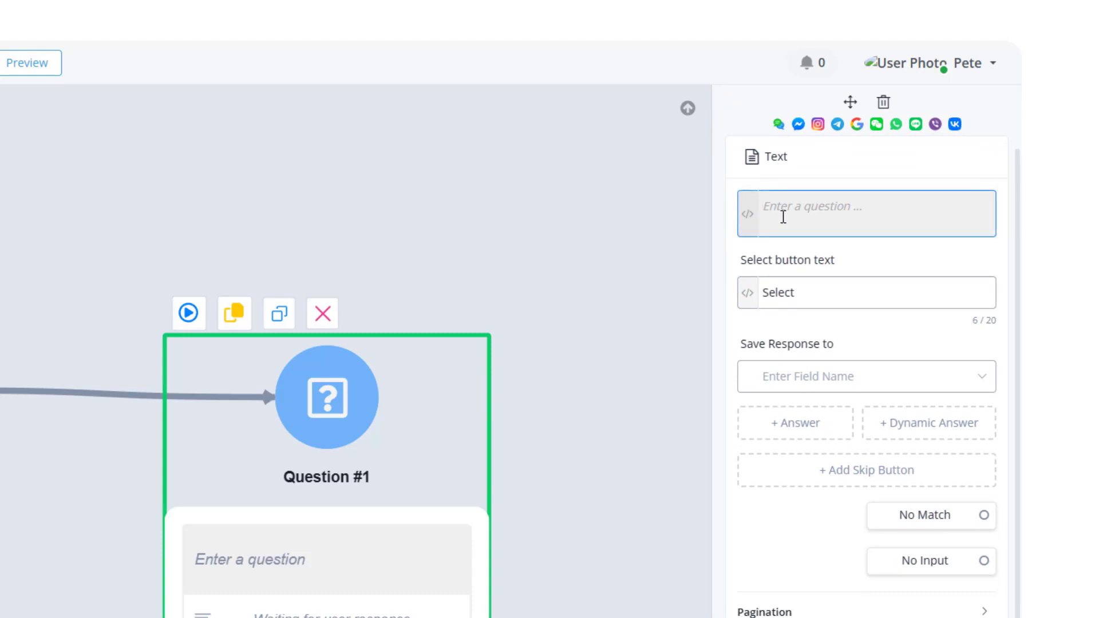
text(Great, can I just get your fi)
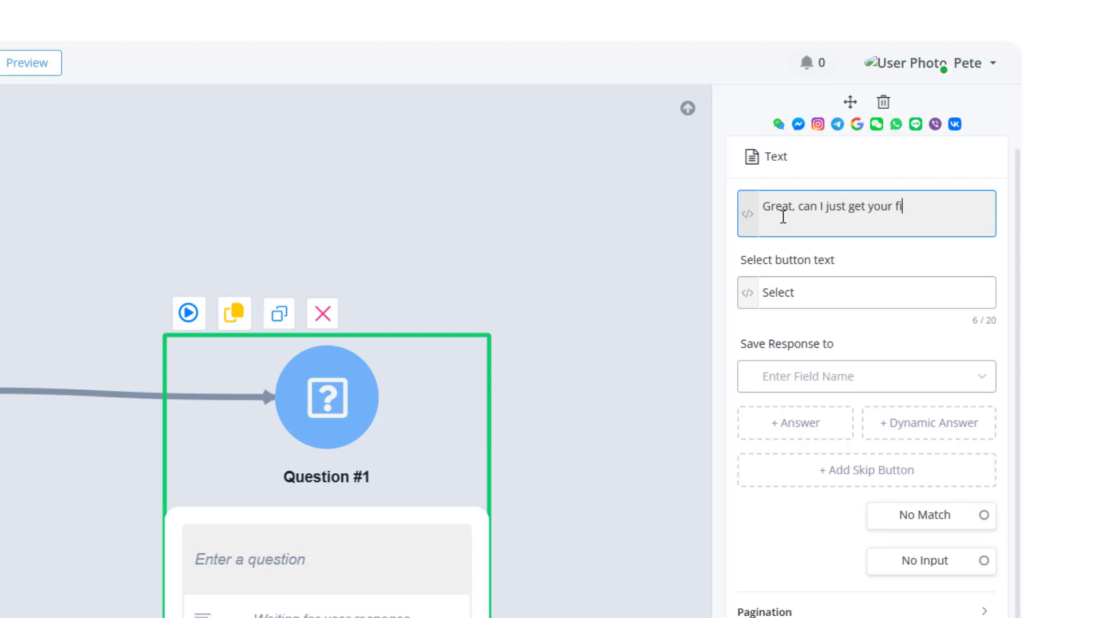
text(rst name)
Save the question's response to the First Name field.
click(792, 276)
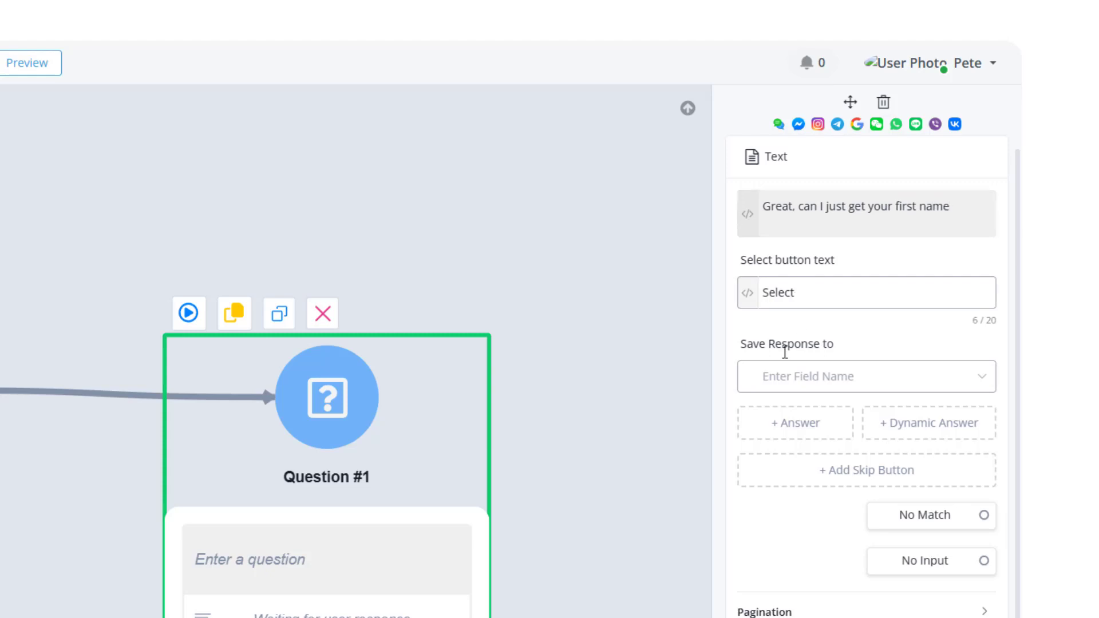
click(834, 387)
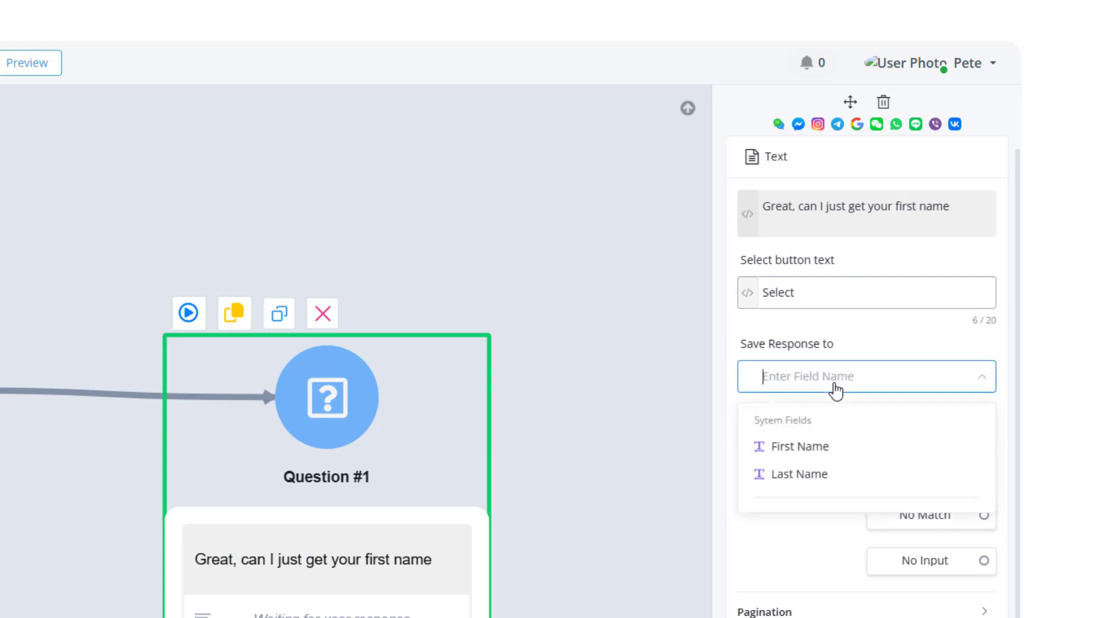
click(802, 457)
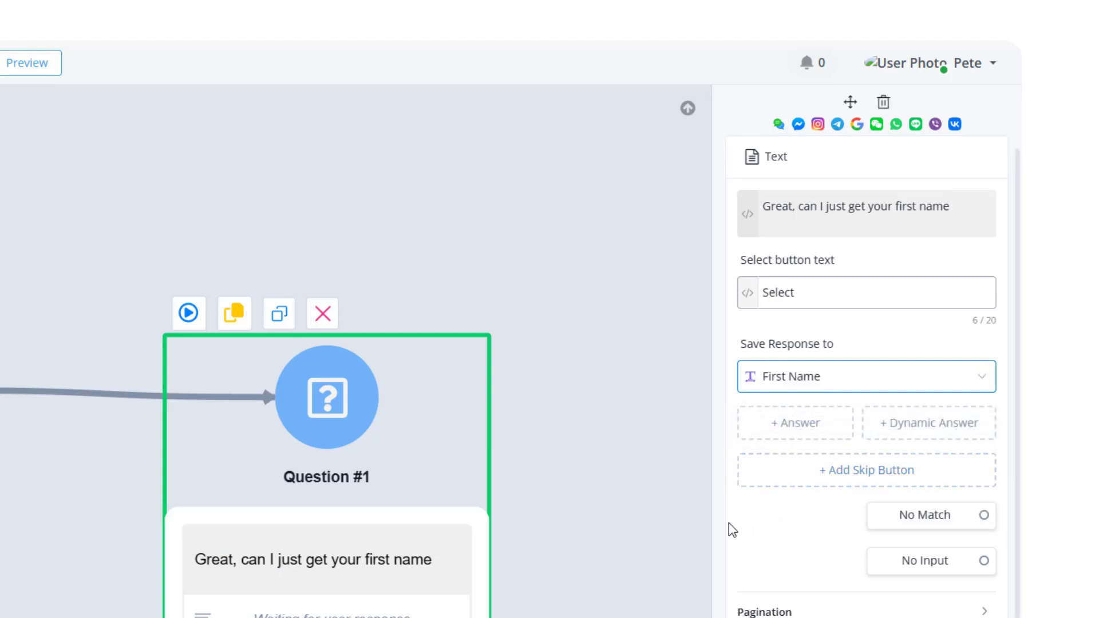
click(630, 538)
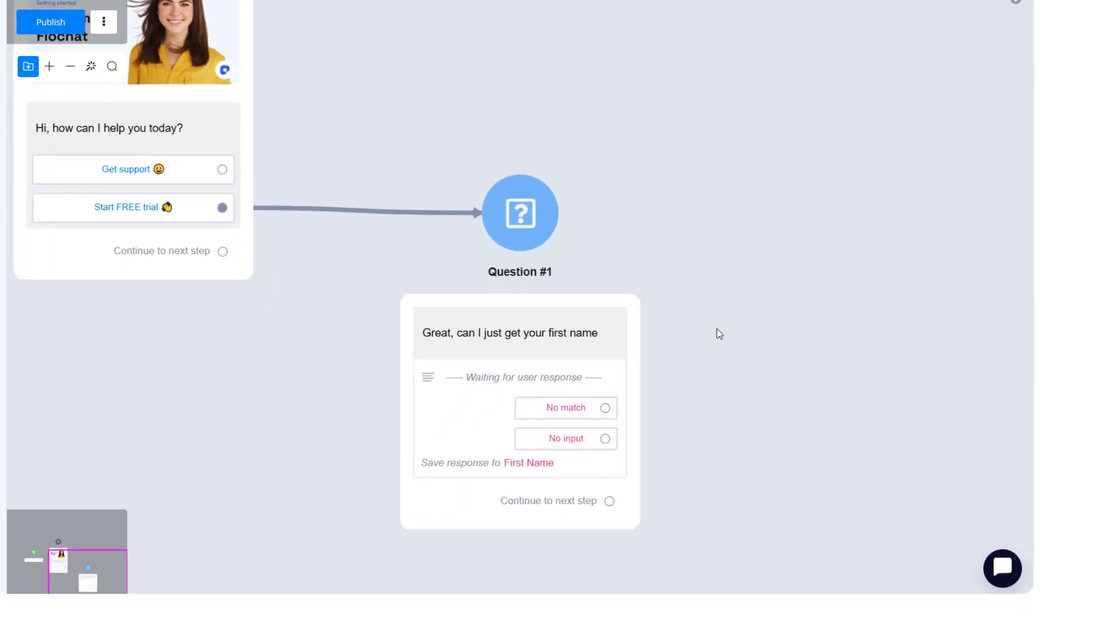
drag(335, 561, 321, 512)
drag(407, 413, 346, 263)
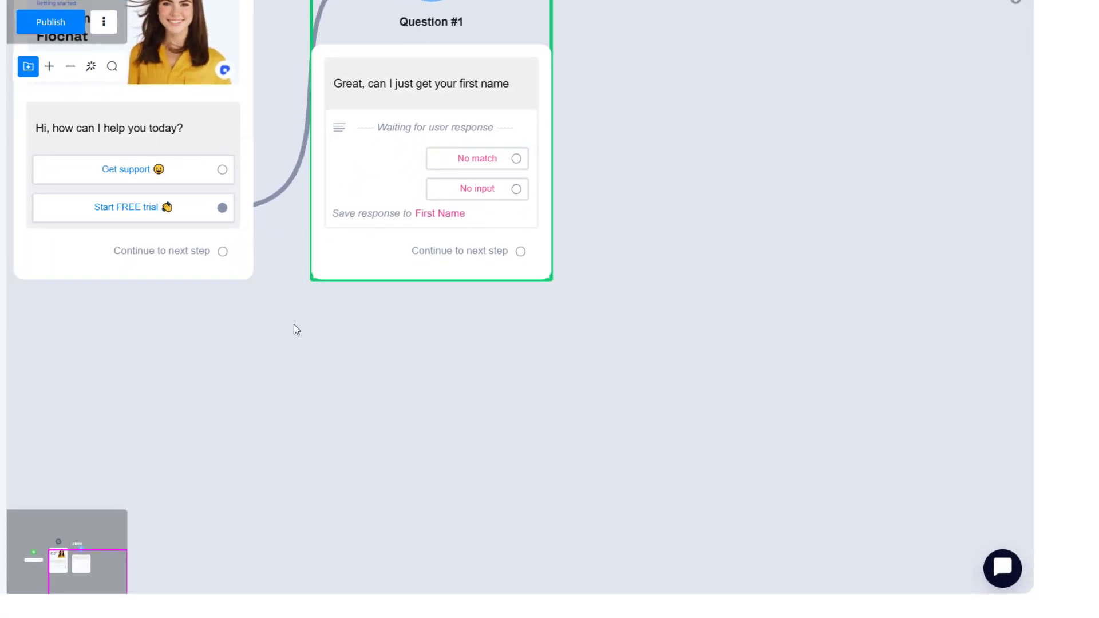
drag(294, 324, 336, 510)
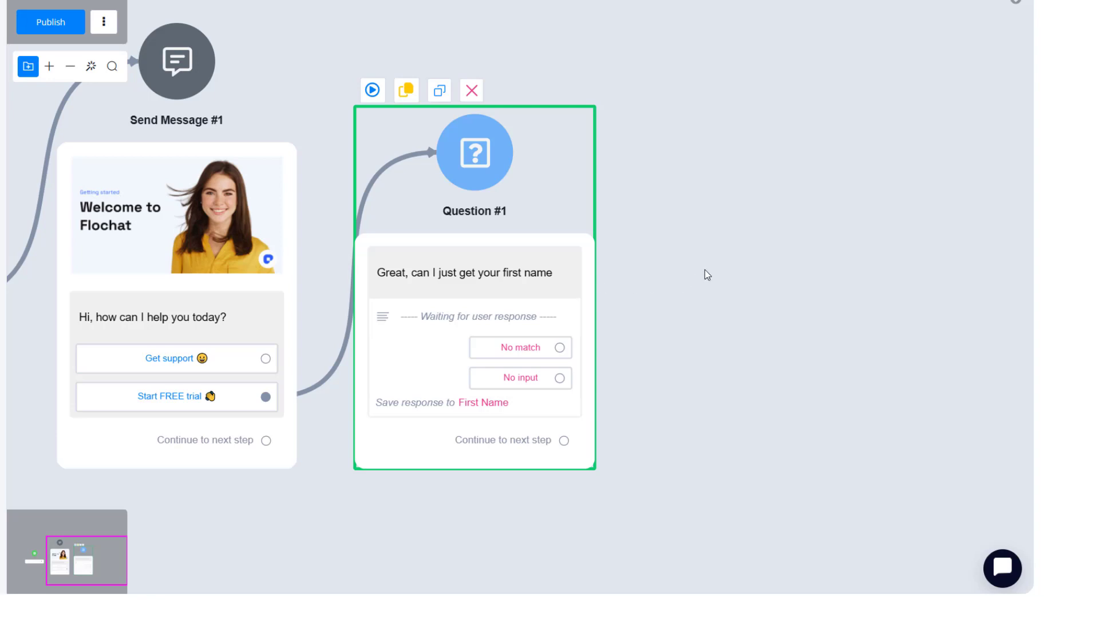
Connect the first-name question's continue output to a new Question step.
drag(724, 263, 545, 262)
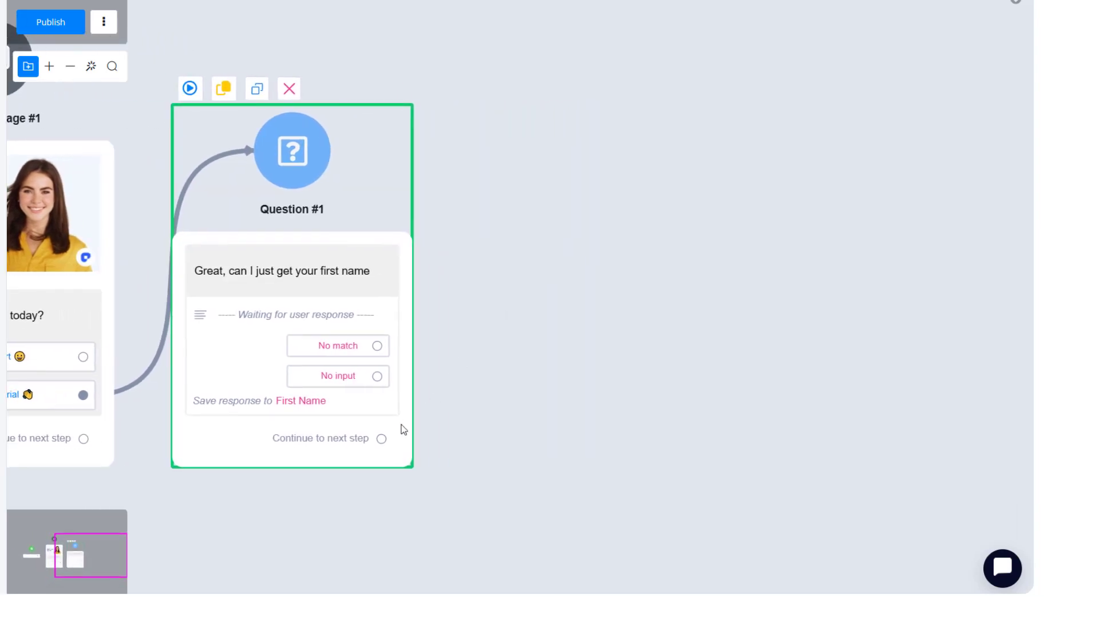
drag(381, 438, 520, 130)
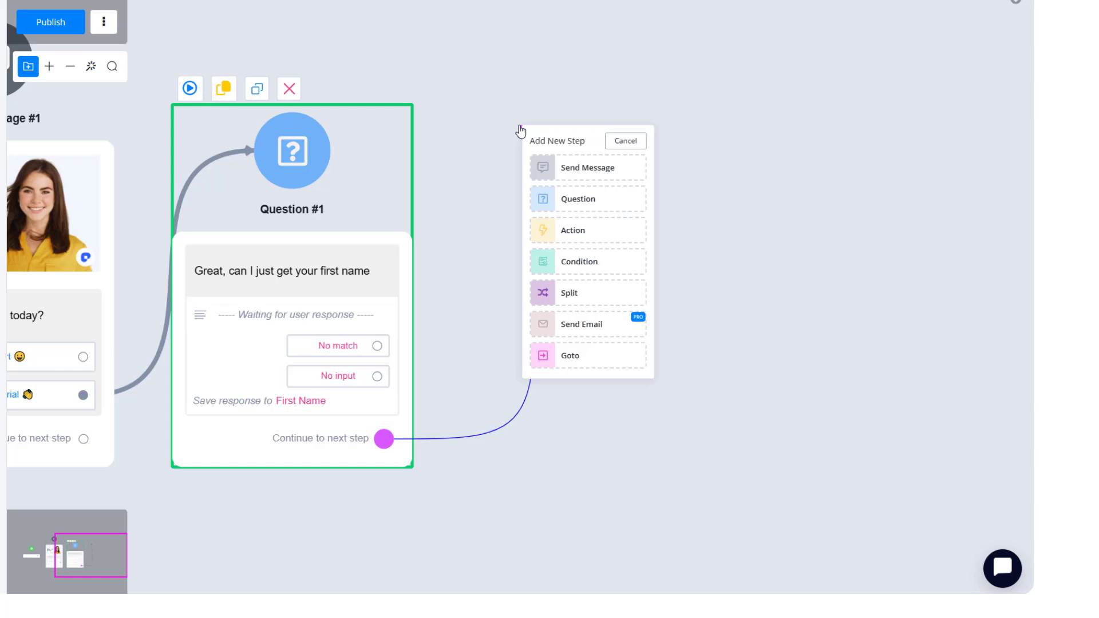
click(587, 201)
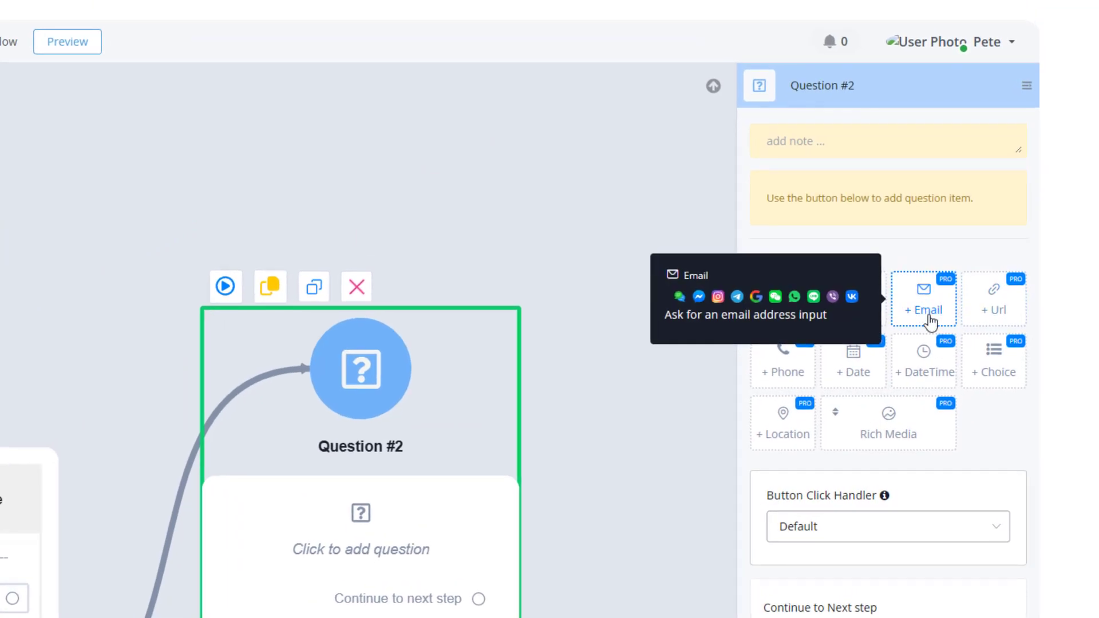
Add an Email question item asking "Perfect, and what's the best email to register you with".
click(922, 309)
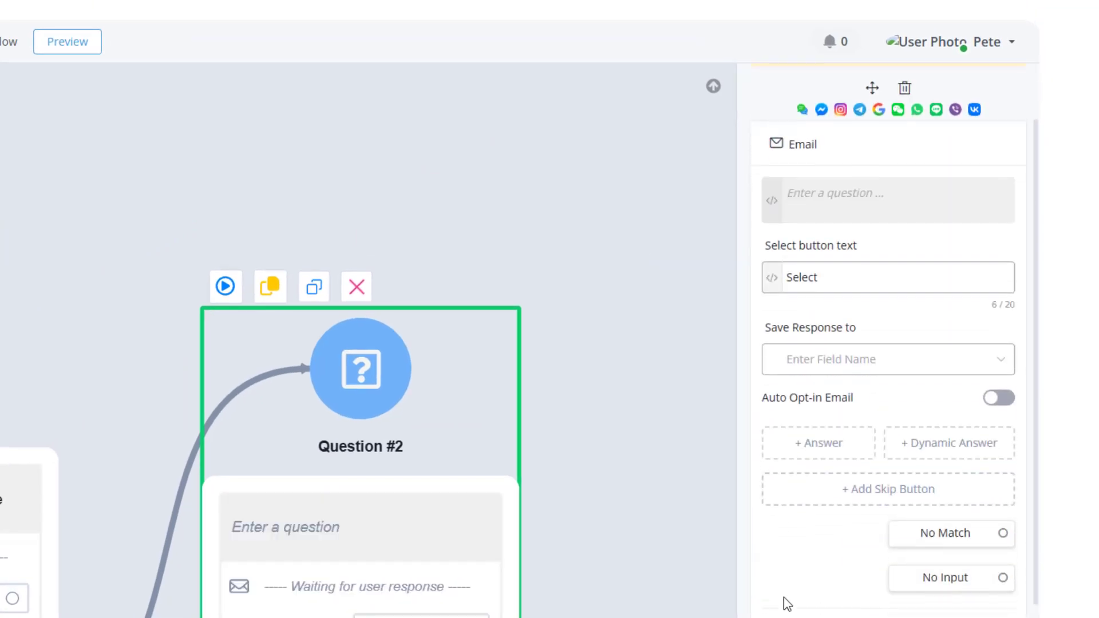
click(794, 190)
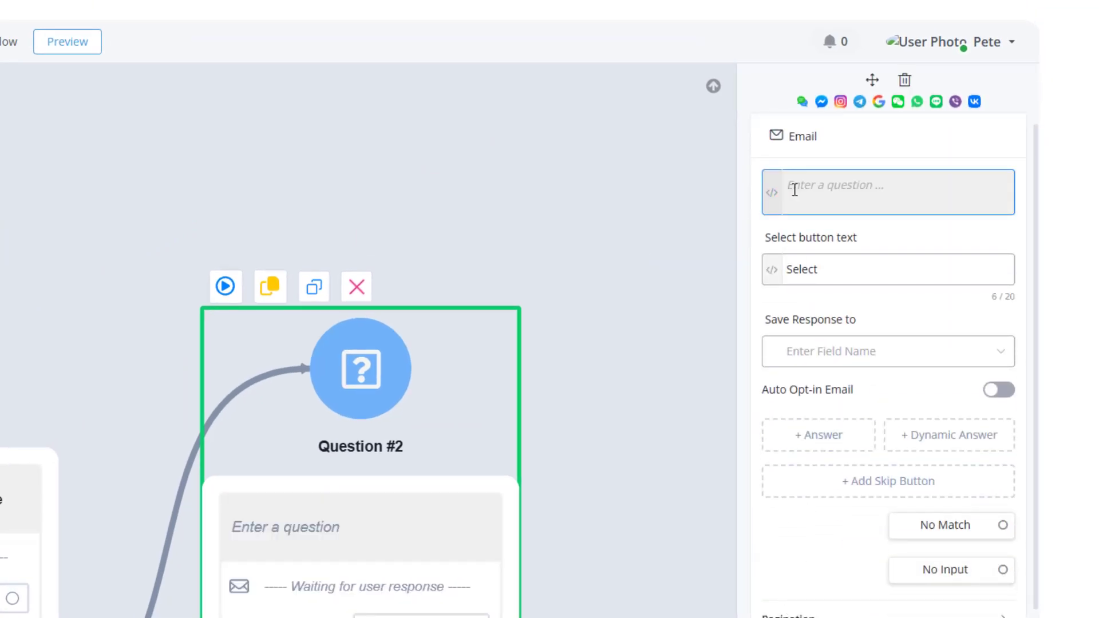
text(Perfect, and what's the best email)
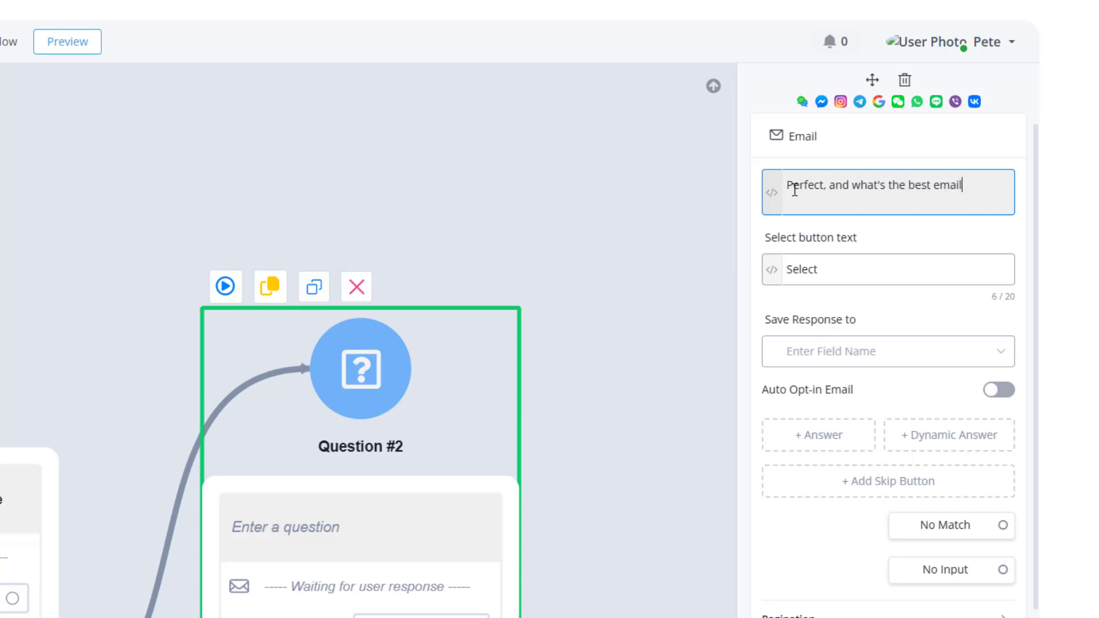
text( to registe)
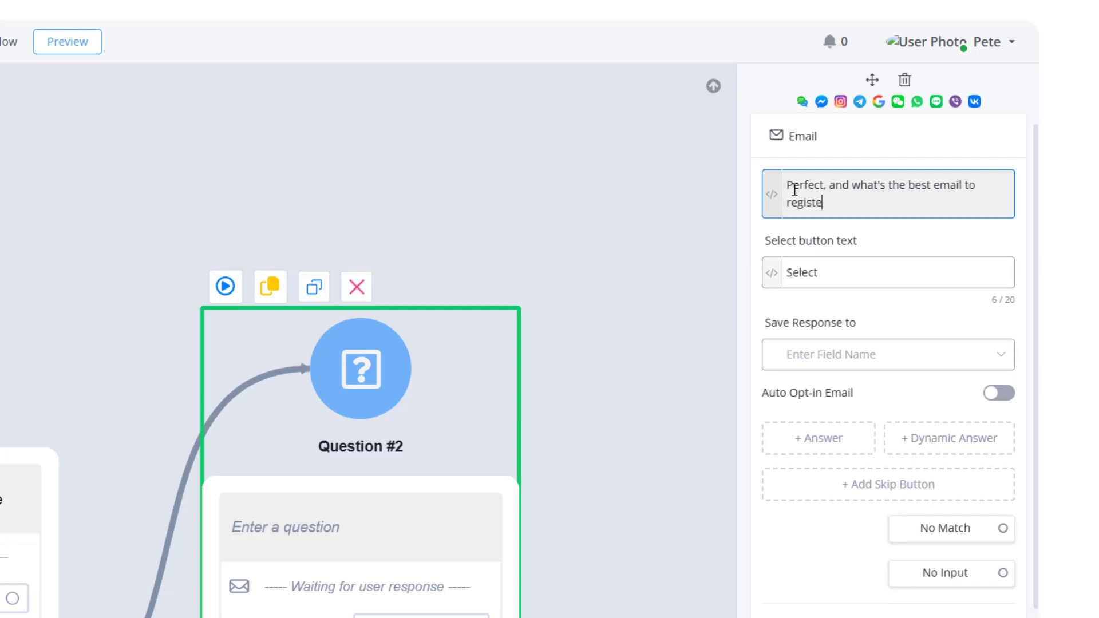
text(r you with)
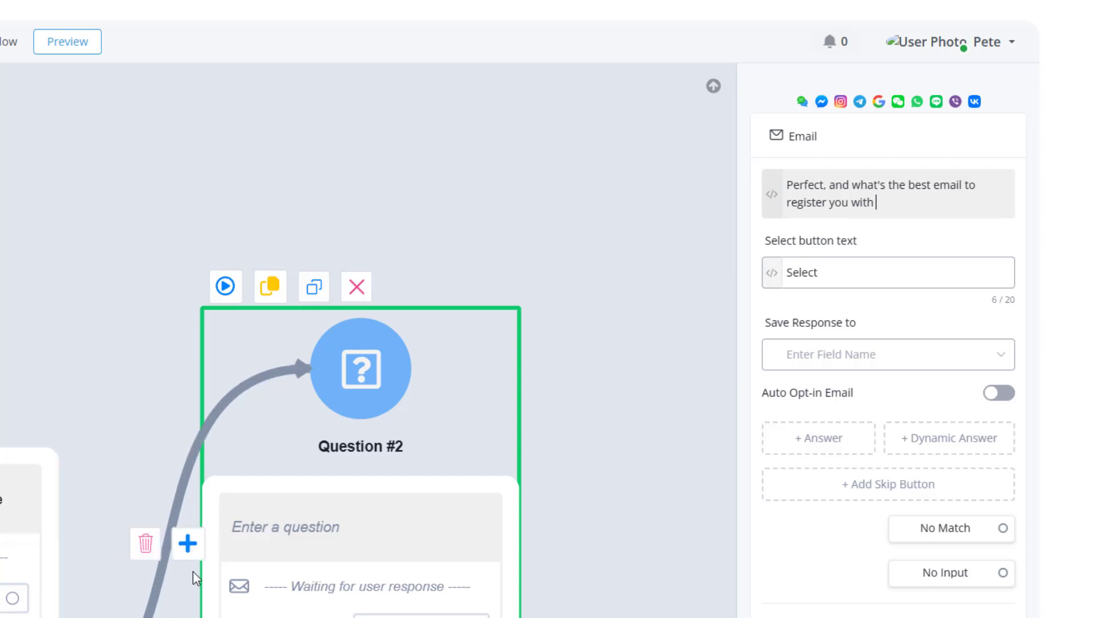
Insert the First Name field at the end of the email question and finish it with a question mark.
click(772, 195)
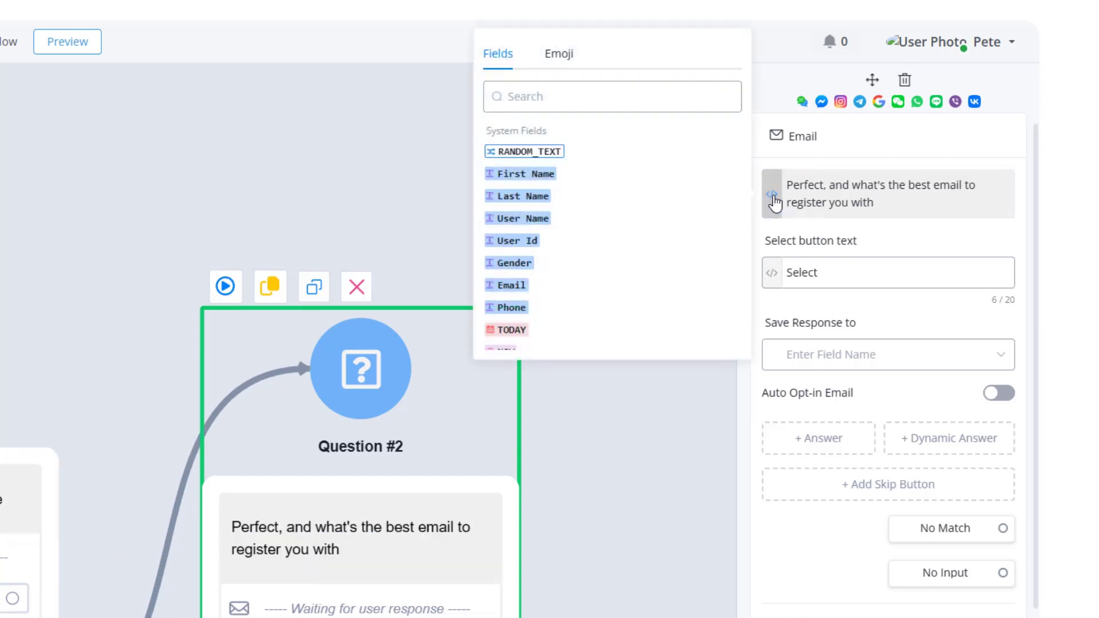
click(538, 174)
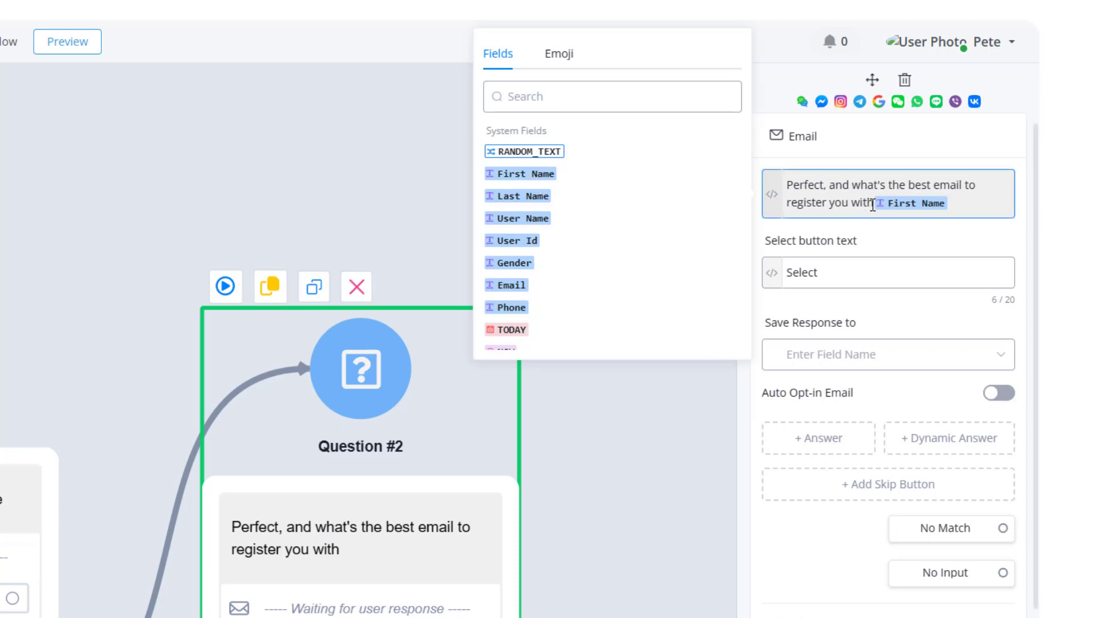
click(866, 231)
click(962, 208)
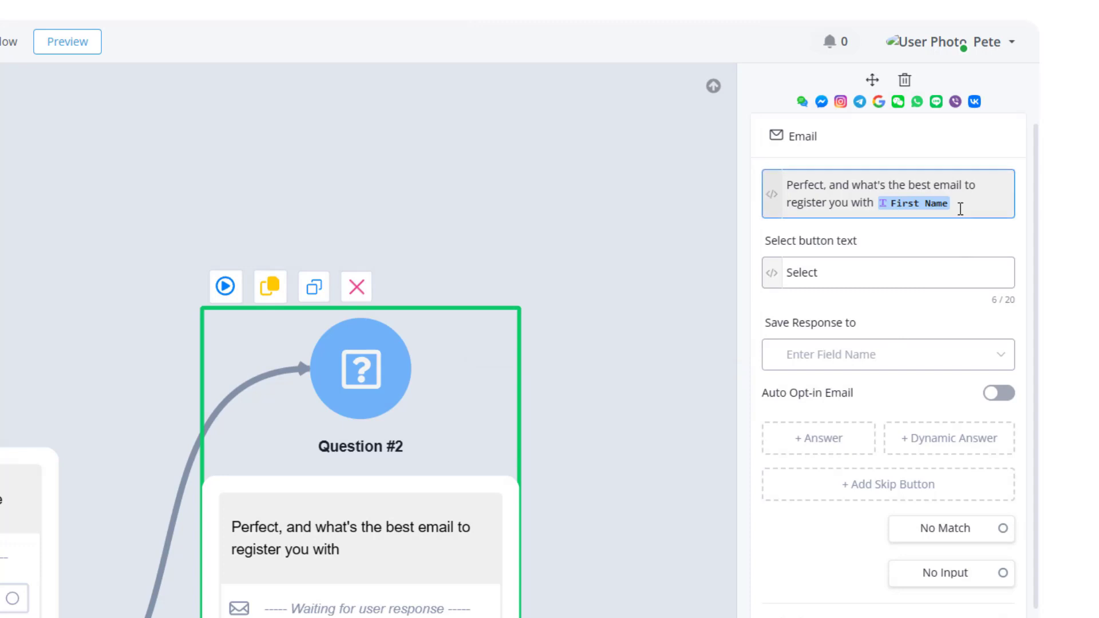
text(?)
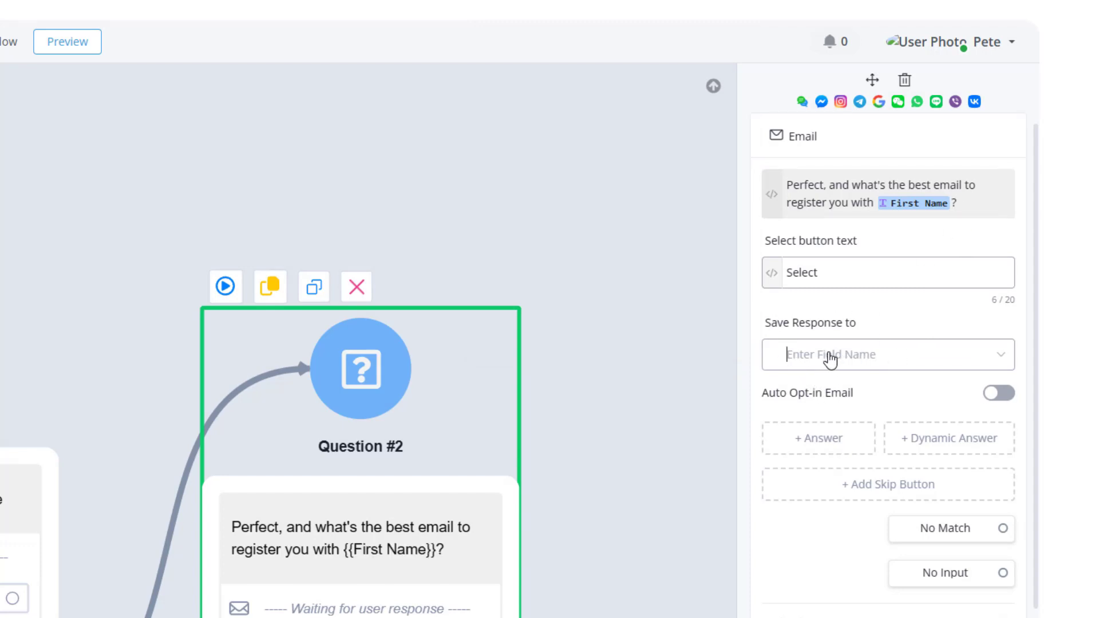
Save the email question's response to the Email field and turn on Auto Opt-in Email.
click(829, 360)
click(812, 423)
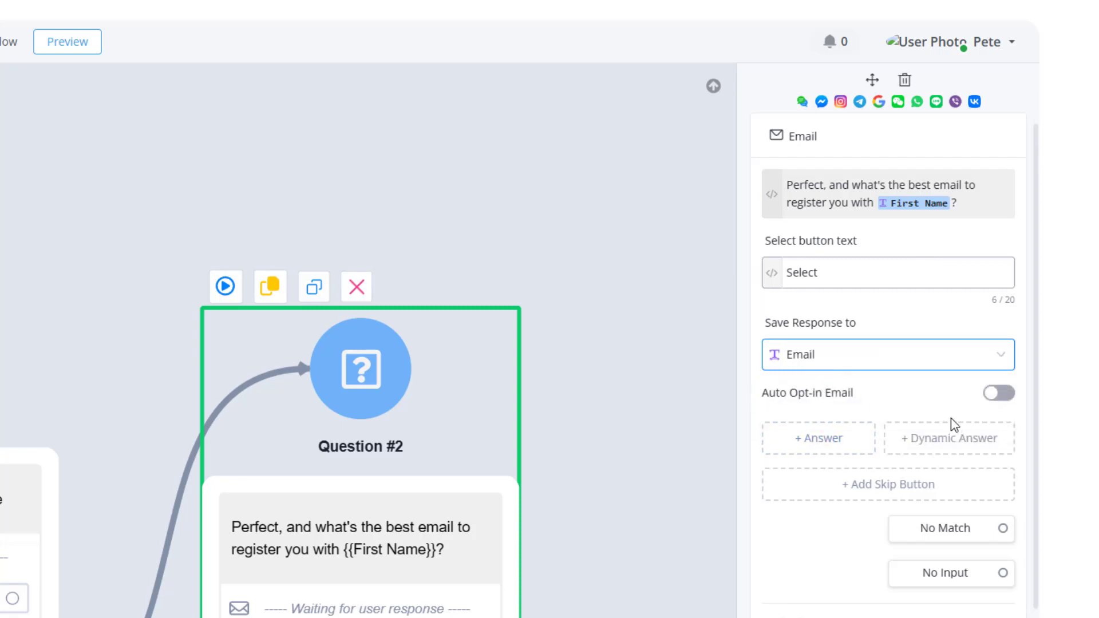
click(987, 402)
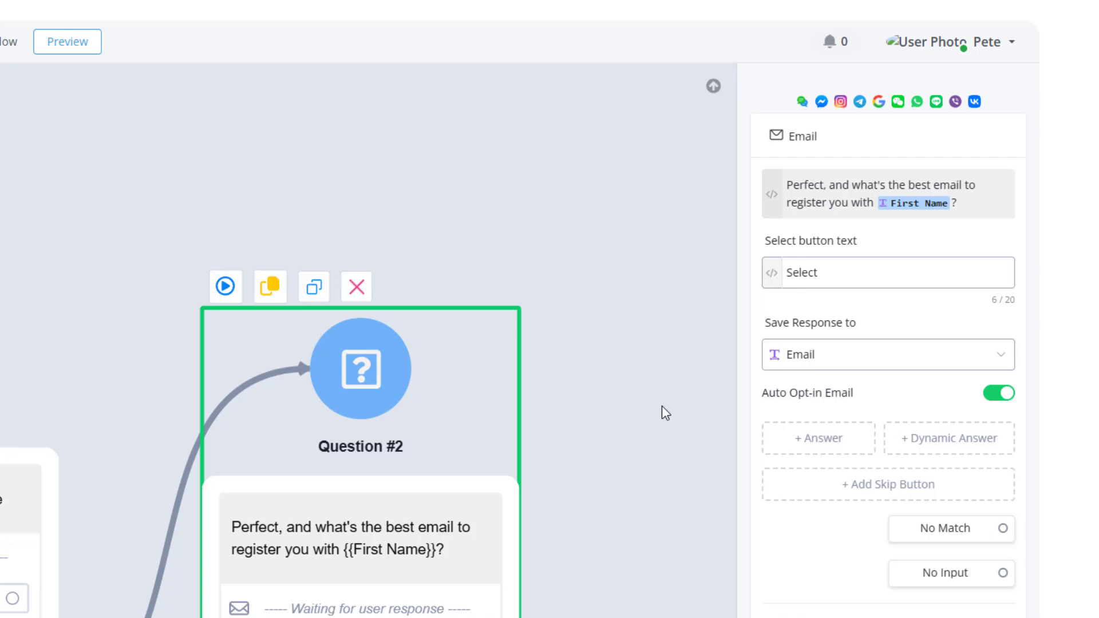
click(640, 416)
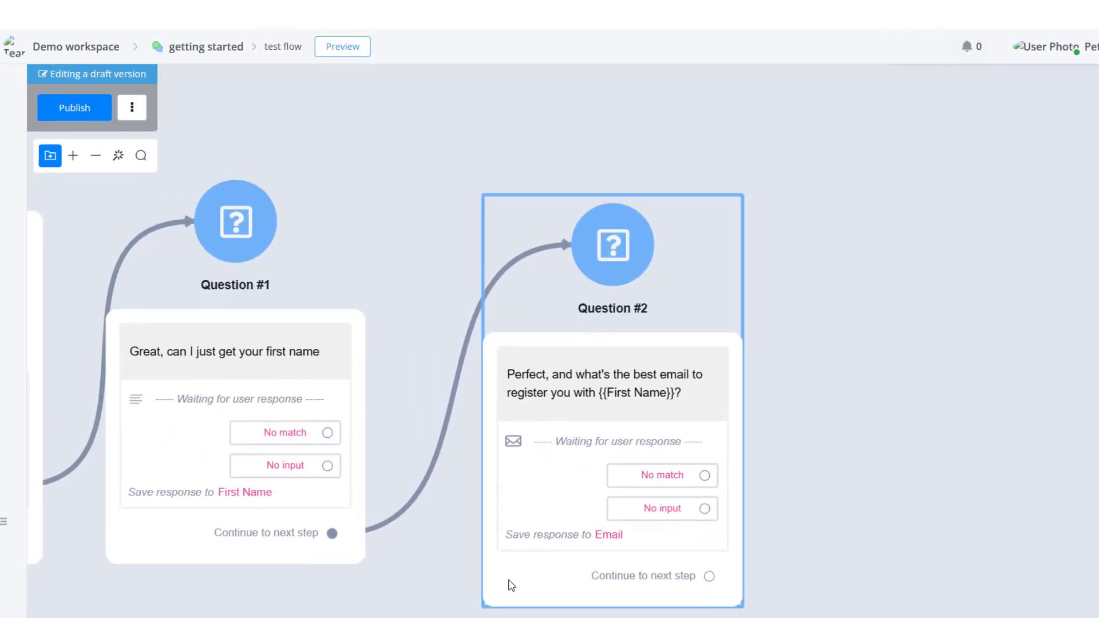
Connect the email question's continue output to a new Send Message step.
drag(511, 584, 493, 552)
drag(417, 606, 635, 610)
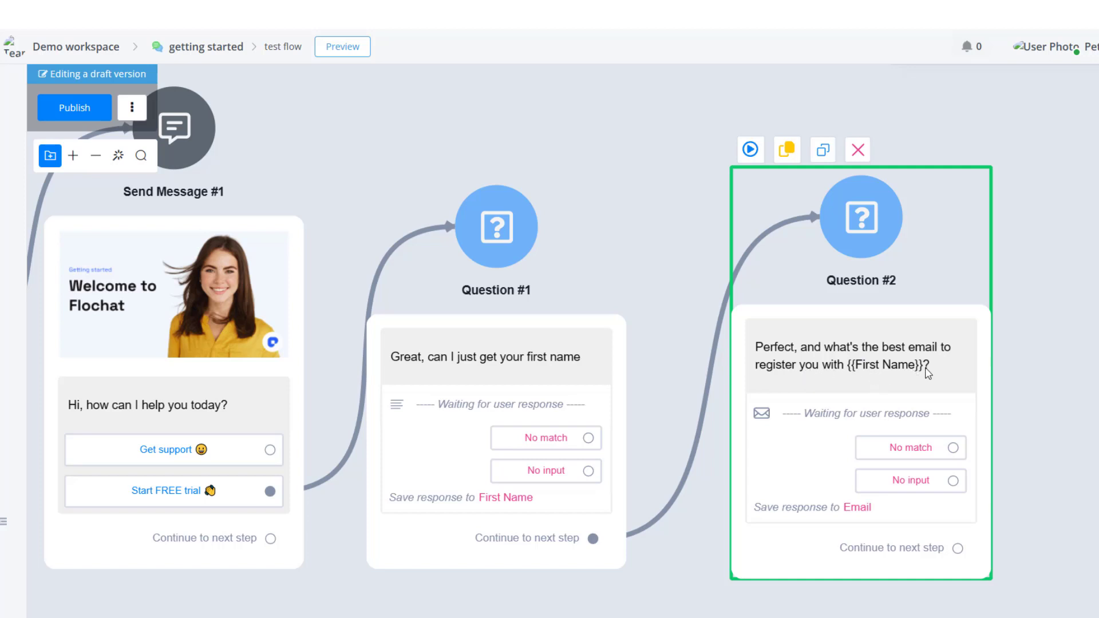
drag(1039, 492, 746, 501)
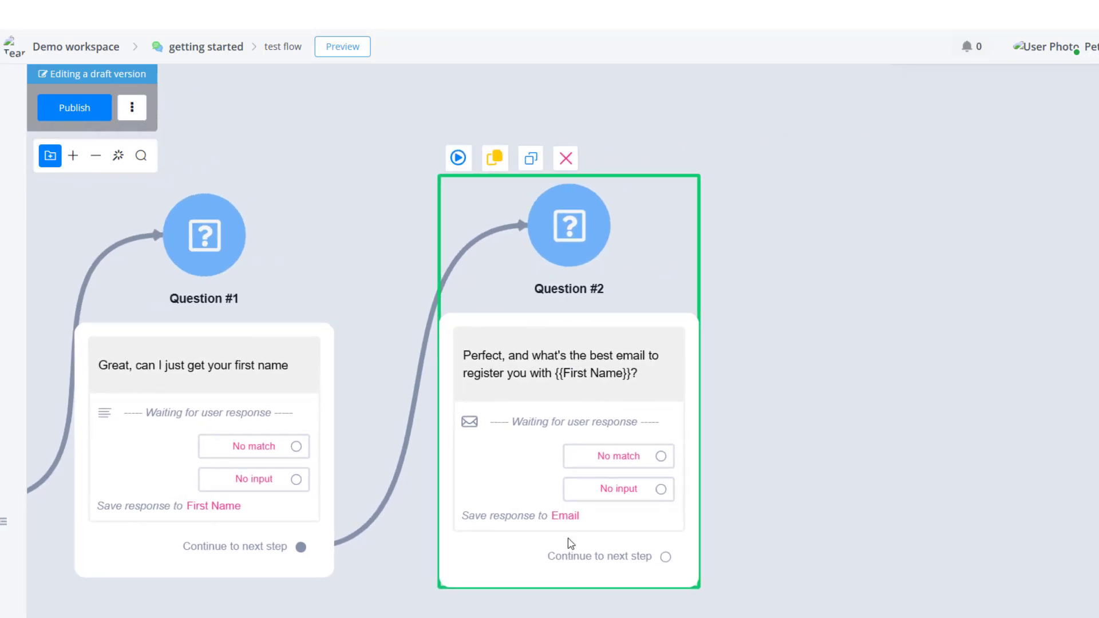
drag(665, 558, 771, 259)
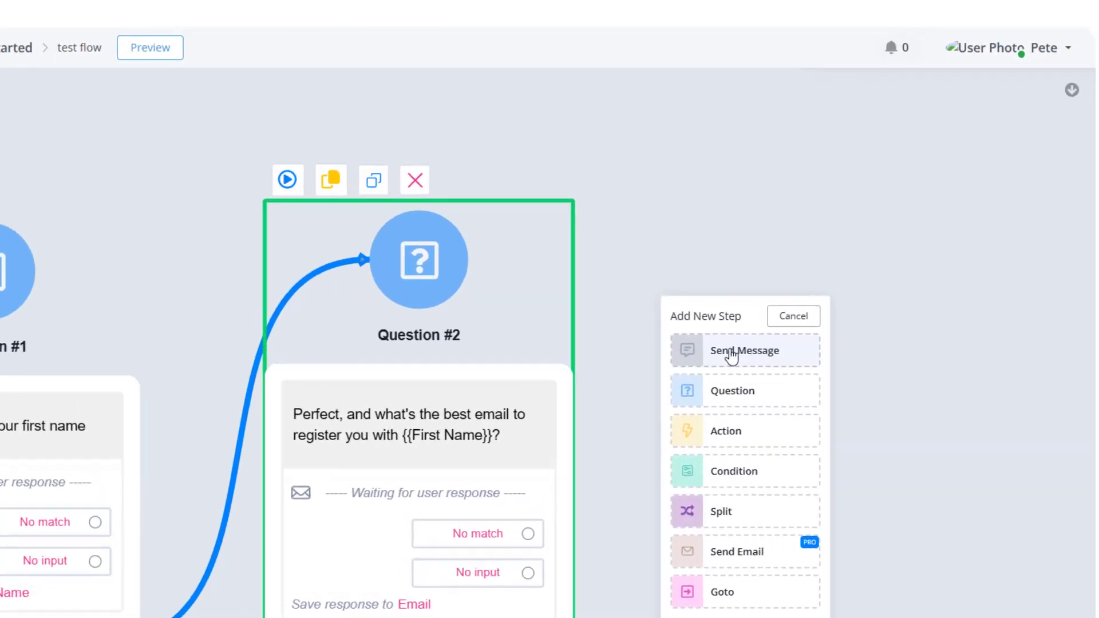
click(836, 302)
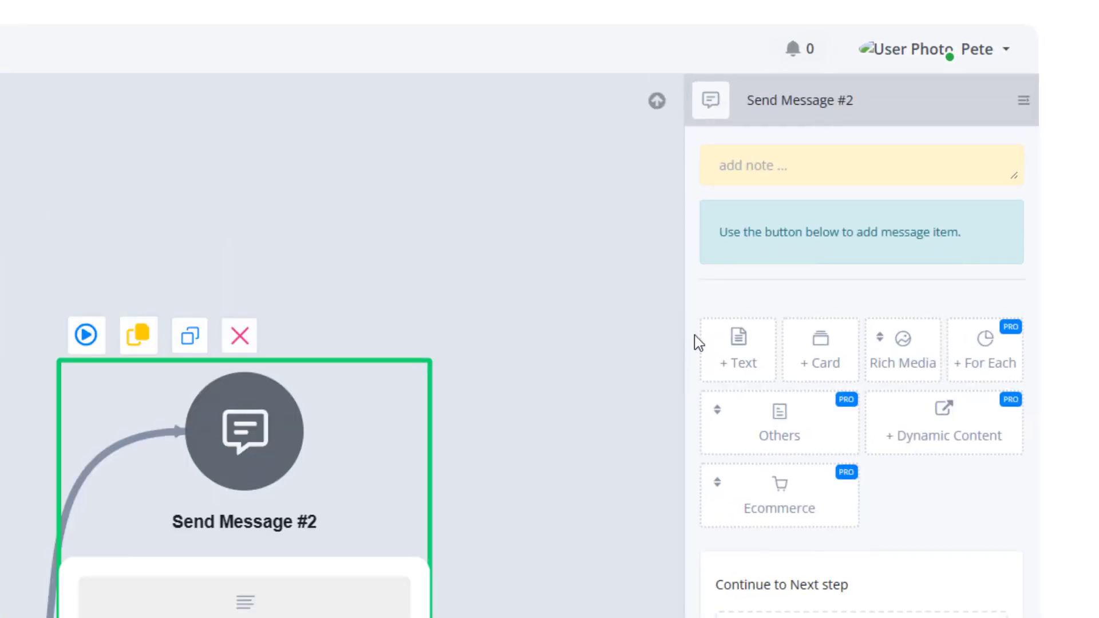
Add a Text item reading "Thank you, we jaut just sent you an email to" followed by the Email field.
click(733, 343)
click(790, 166)
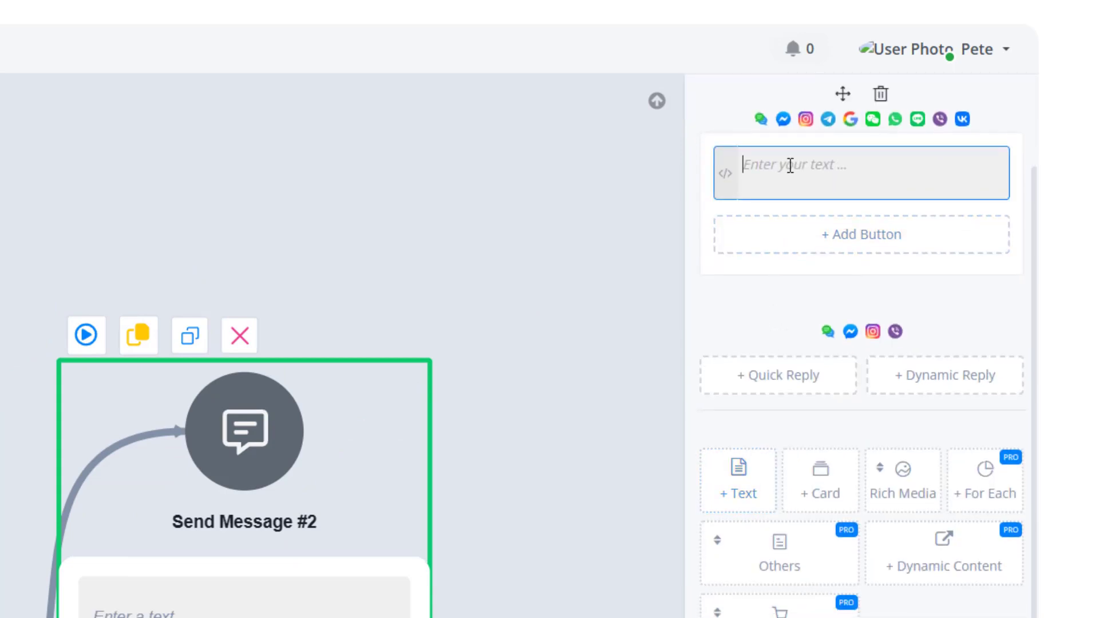
text(Thank you, we jaut )
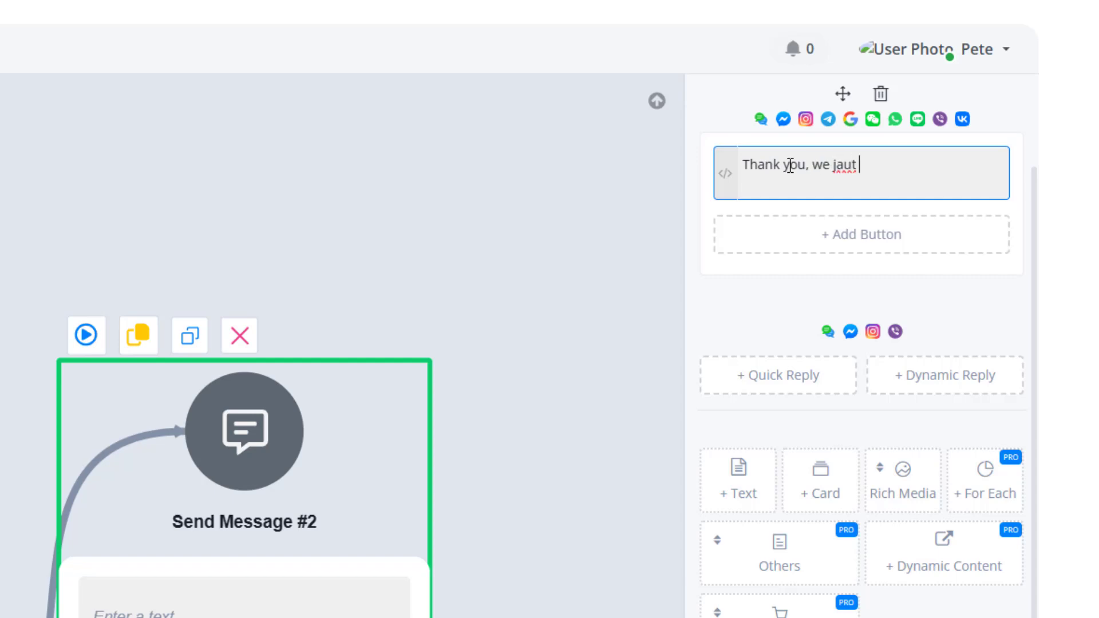
text(just sent you an email )
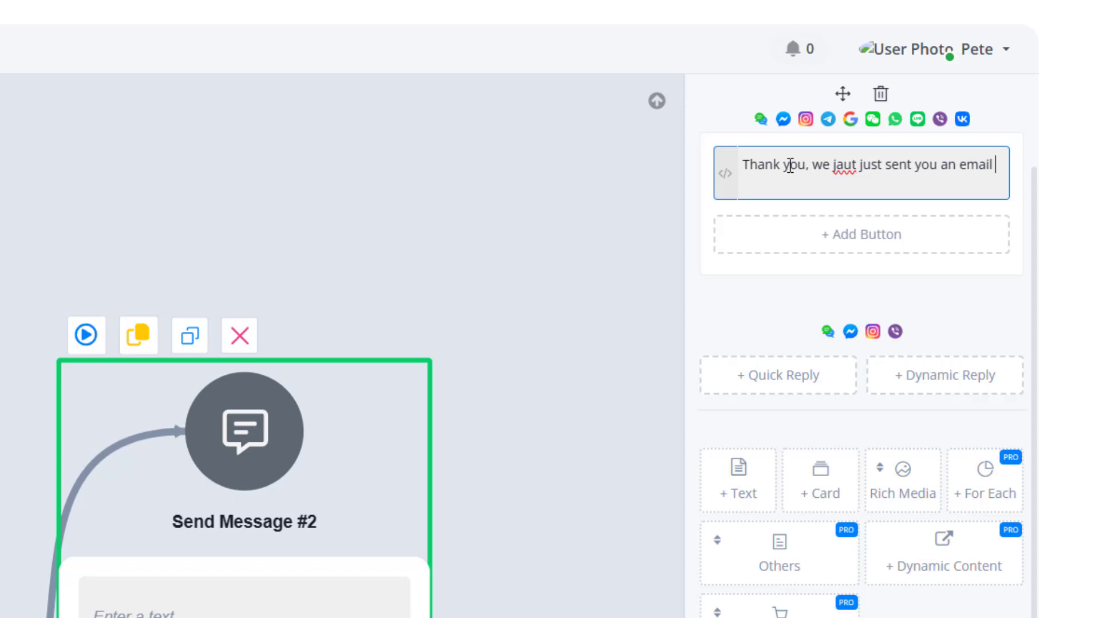
text(to)
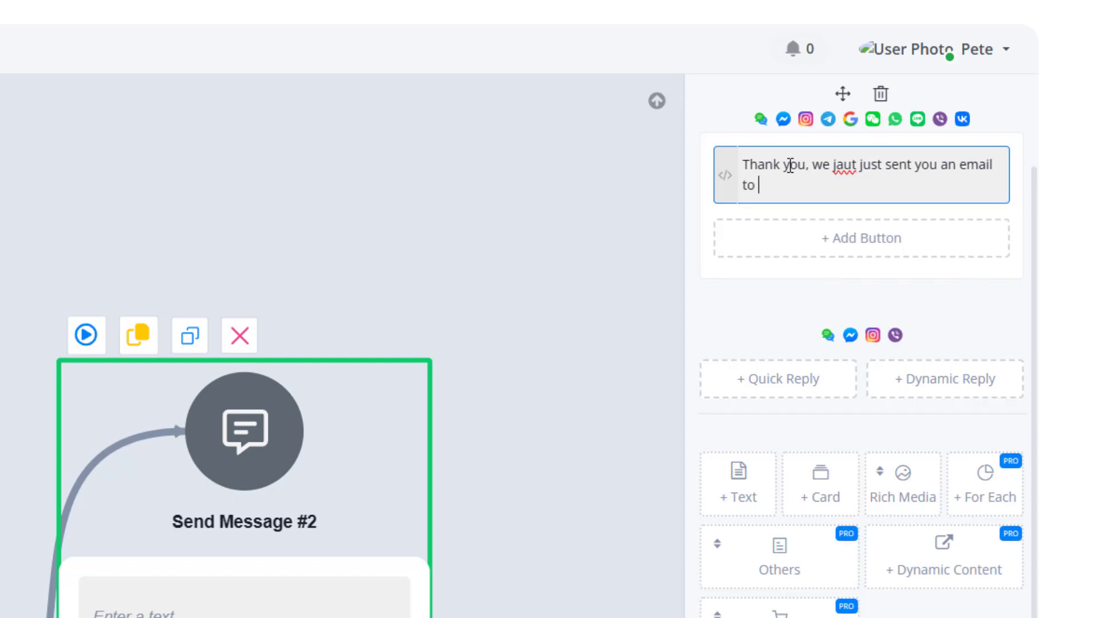
text( {{em)
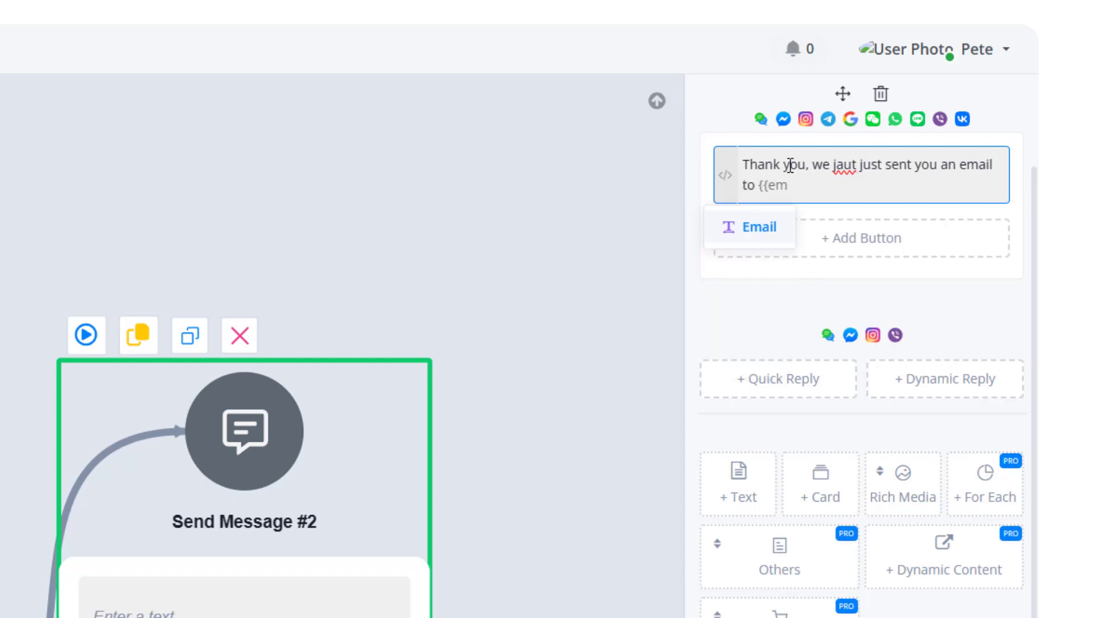
click(737, 233)
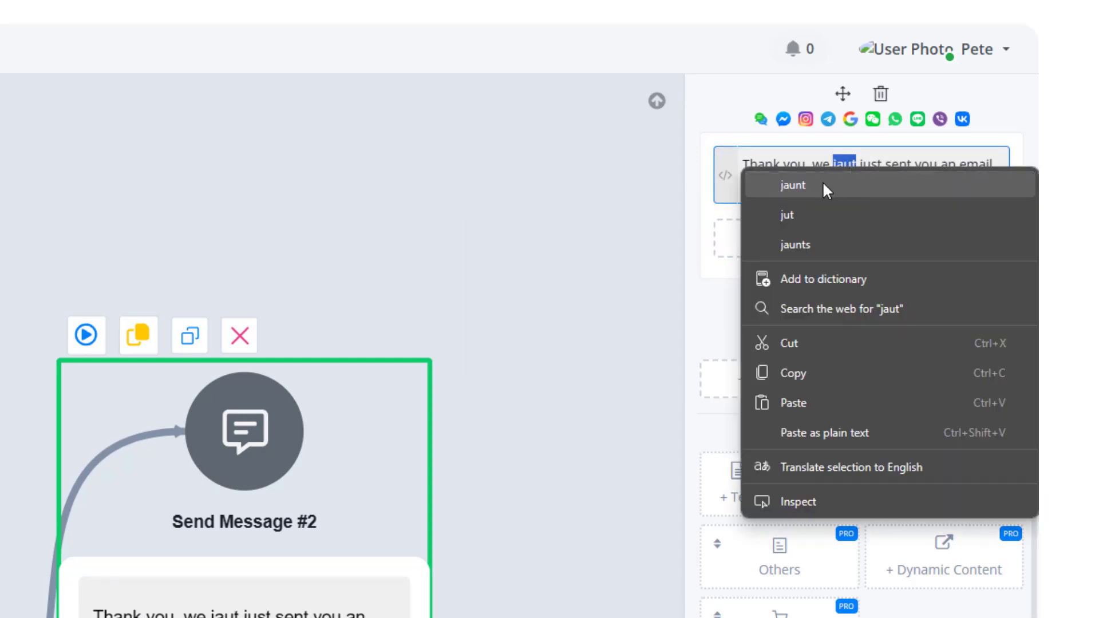
Correct the message wording to "we have just sent you an email".
click(853, 165)
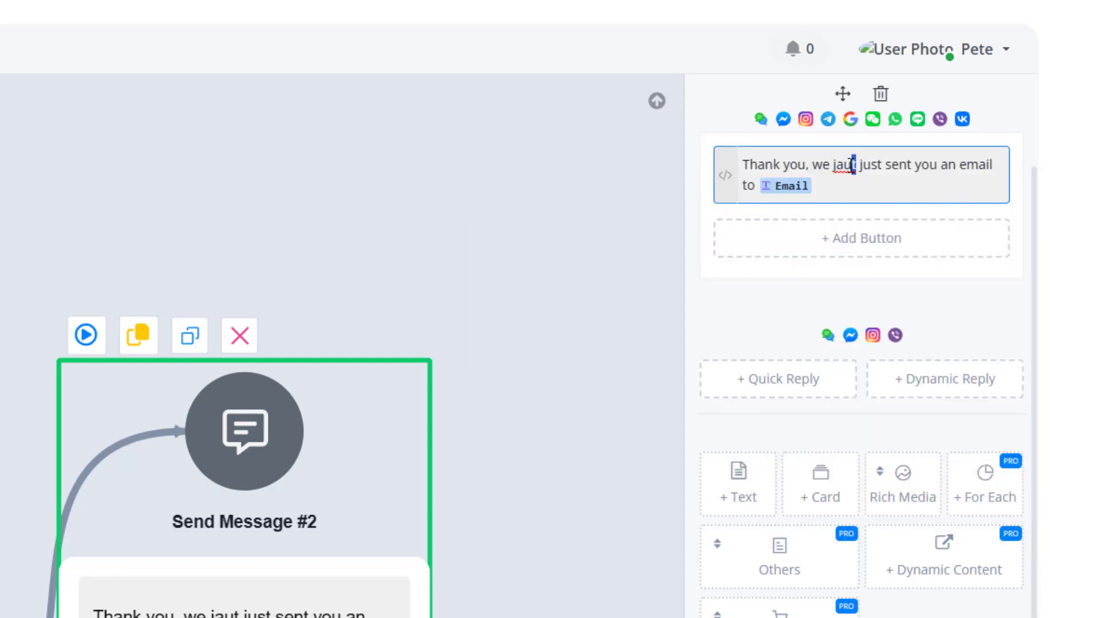
drag(856, 165, 839, 166)
text(ust)
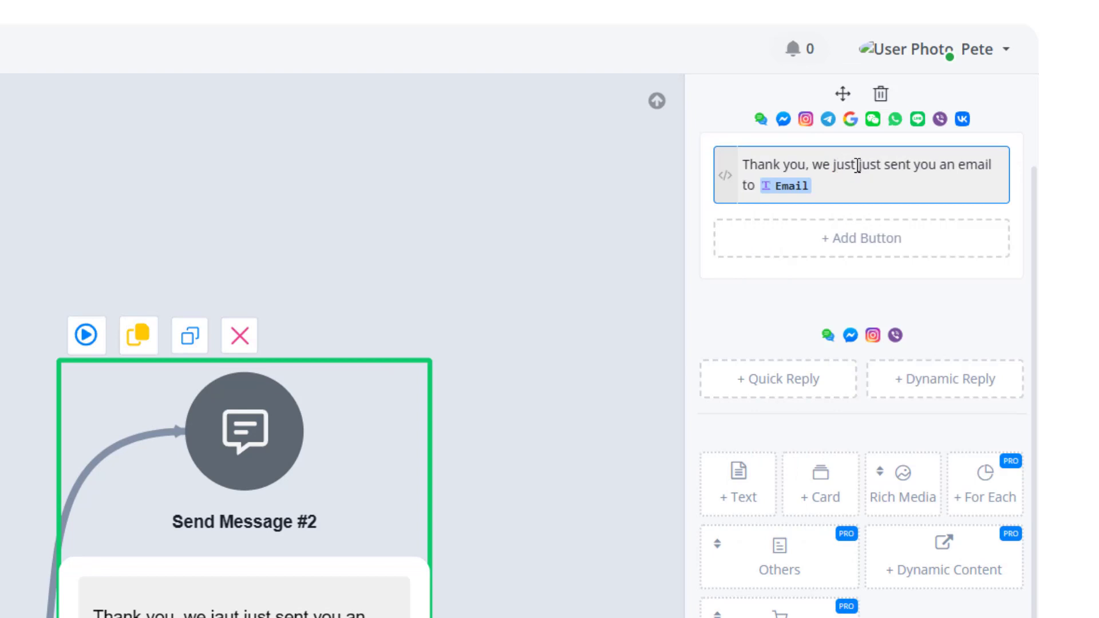
drag(858, 166, 836, 168)
text(have)
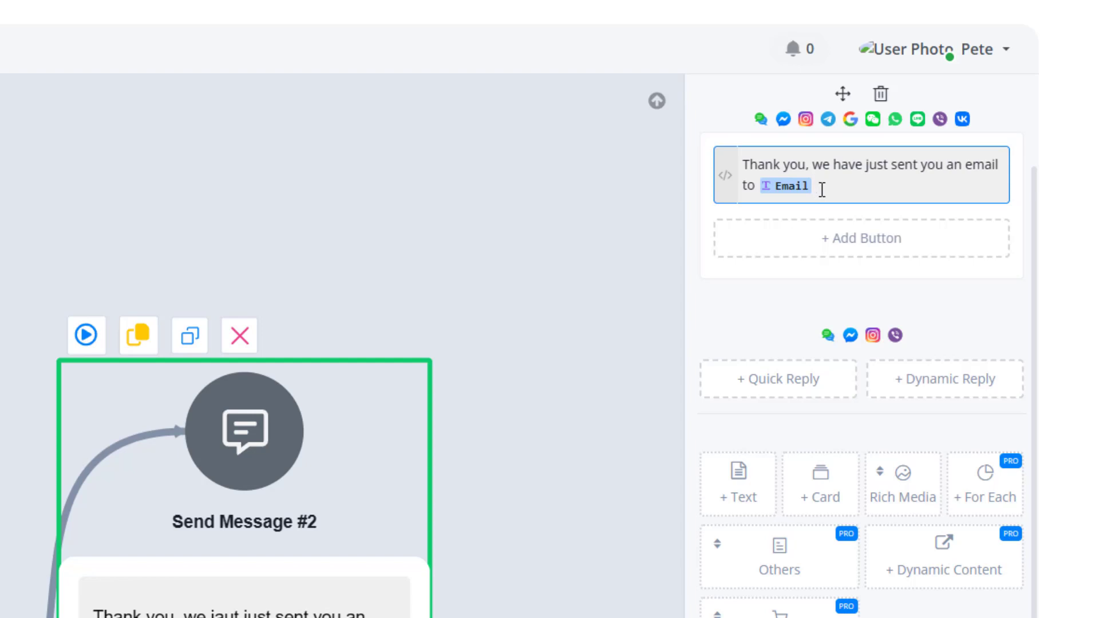
text( {{f)
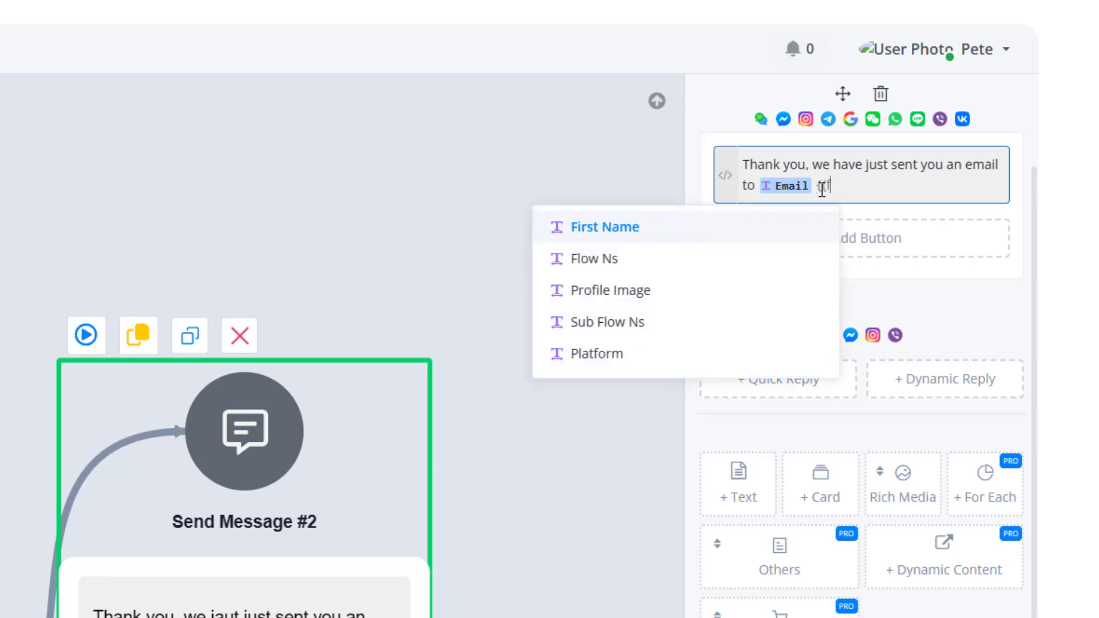
text(ir)
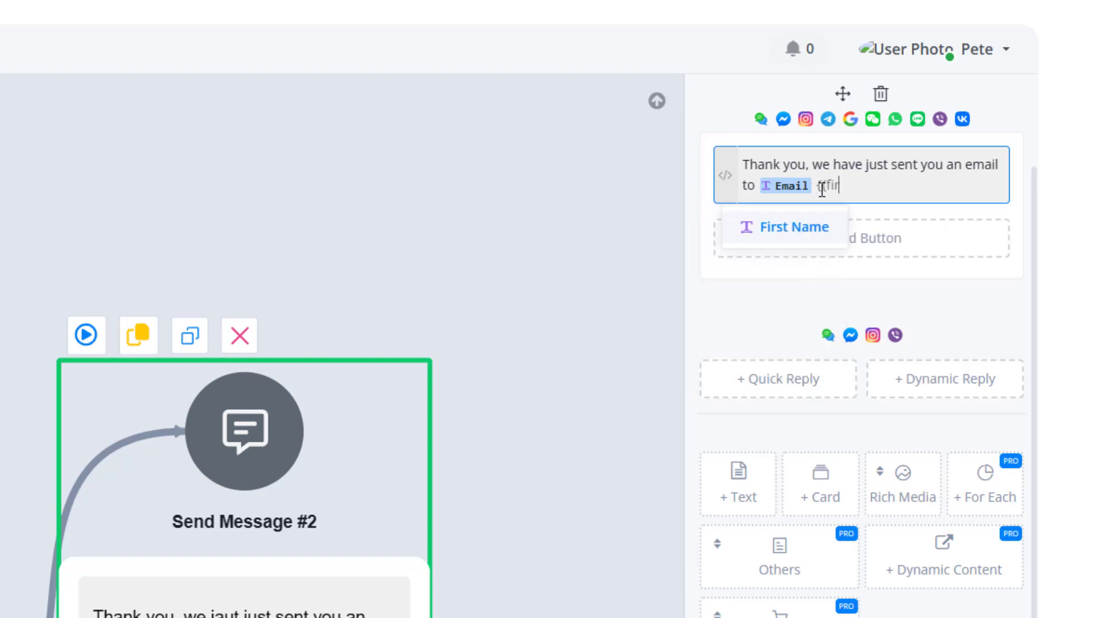
Append the First Name field to the end of the confirmation message.
click(781, 233)
click(544, 296)
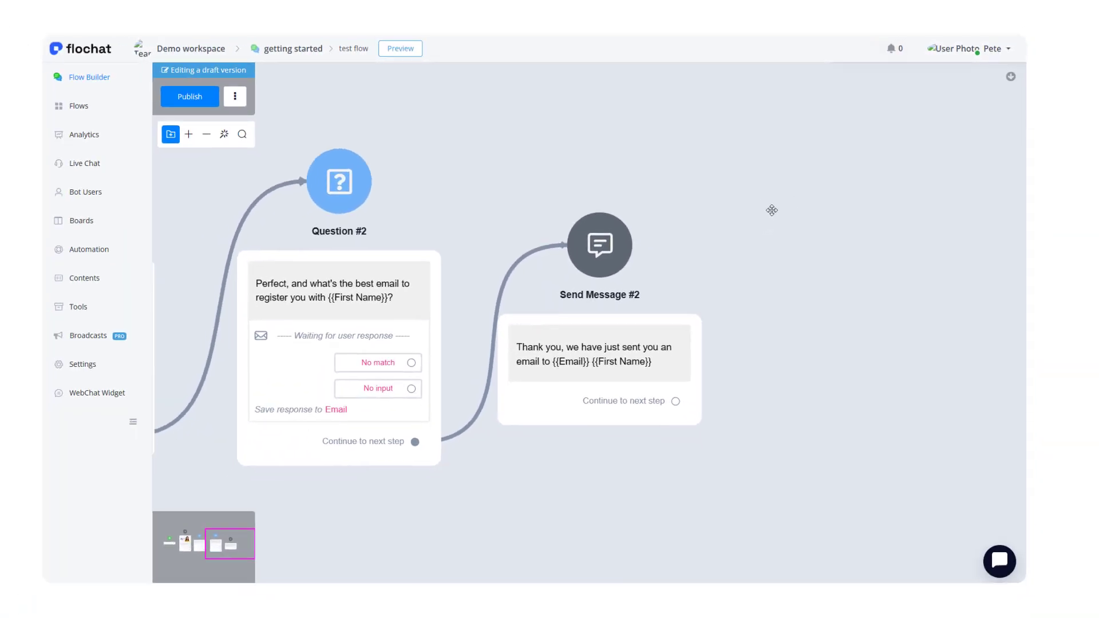
Add a new Action step after the confirmation message.
drag(561, 369, 562, 317)
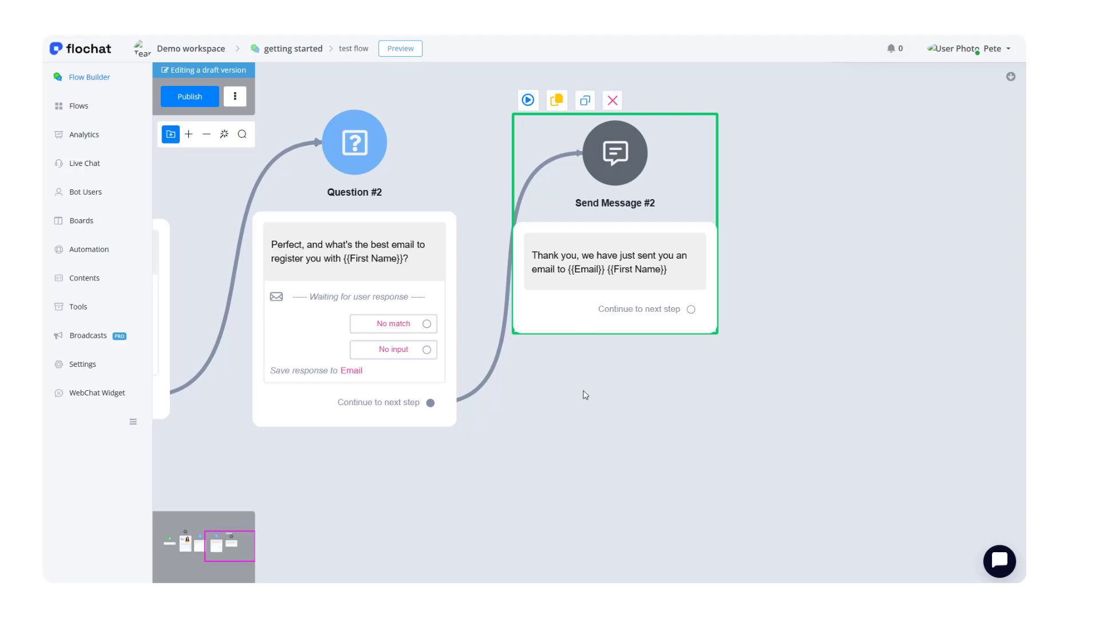
drag(586, 392, 534, 437)
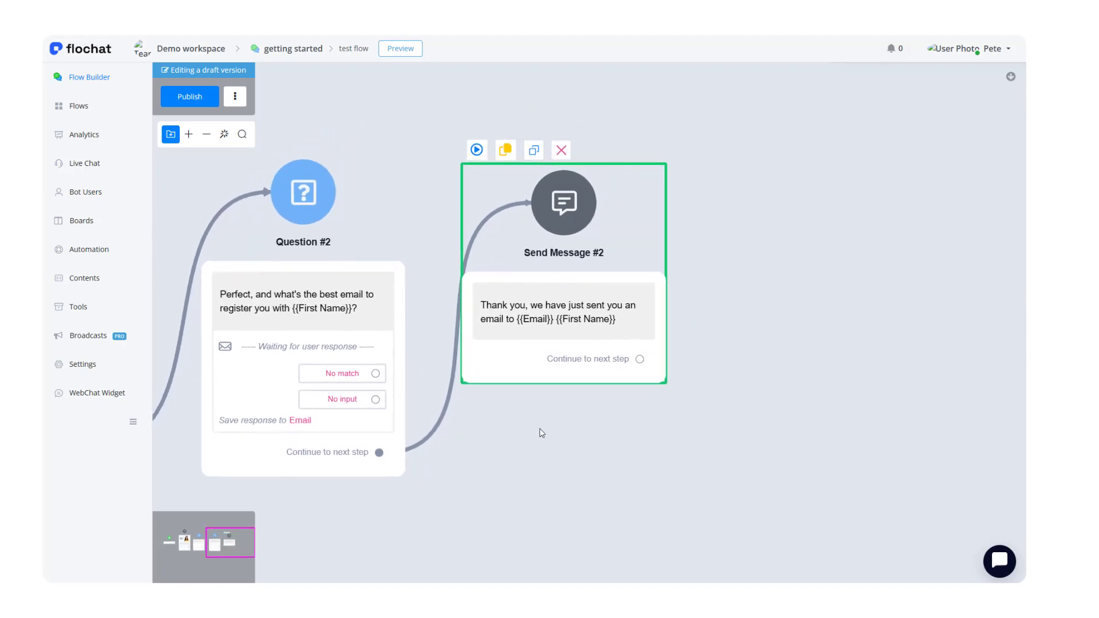
click(593, 426)
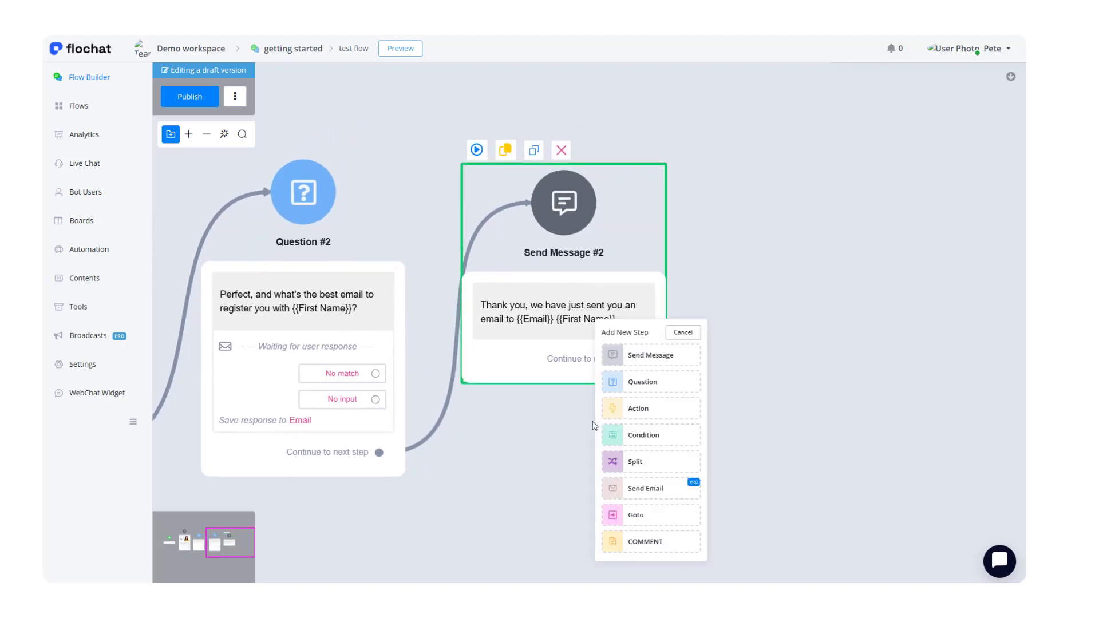
click(635, 410)
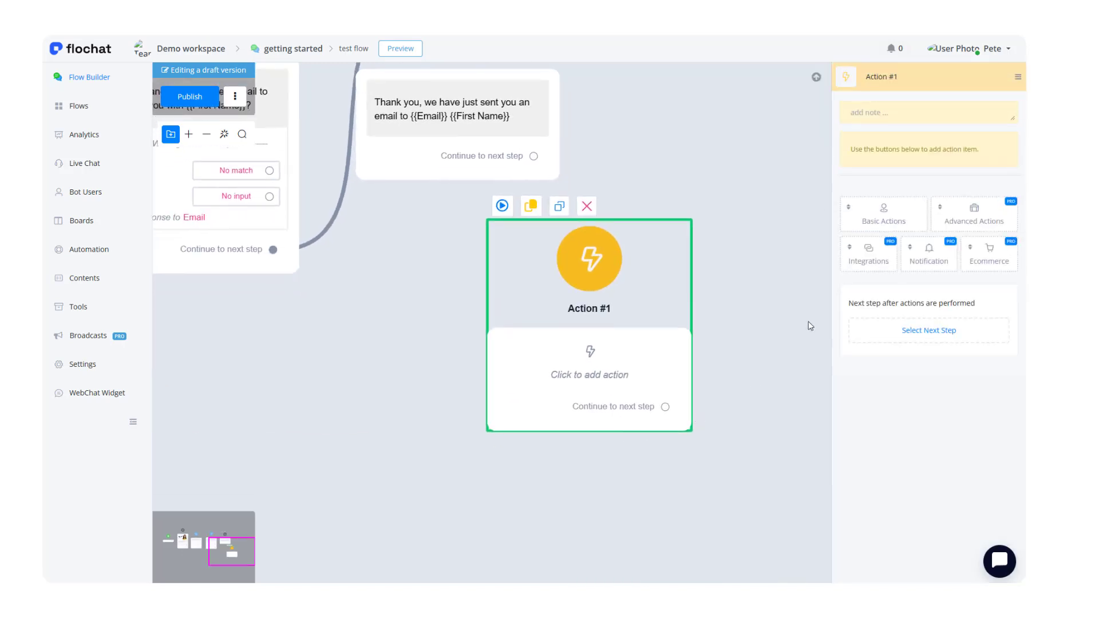
Add a MailChimp integration action to the new action step, opening its settings and closing them without changes.
click(862, 256)
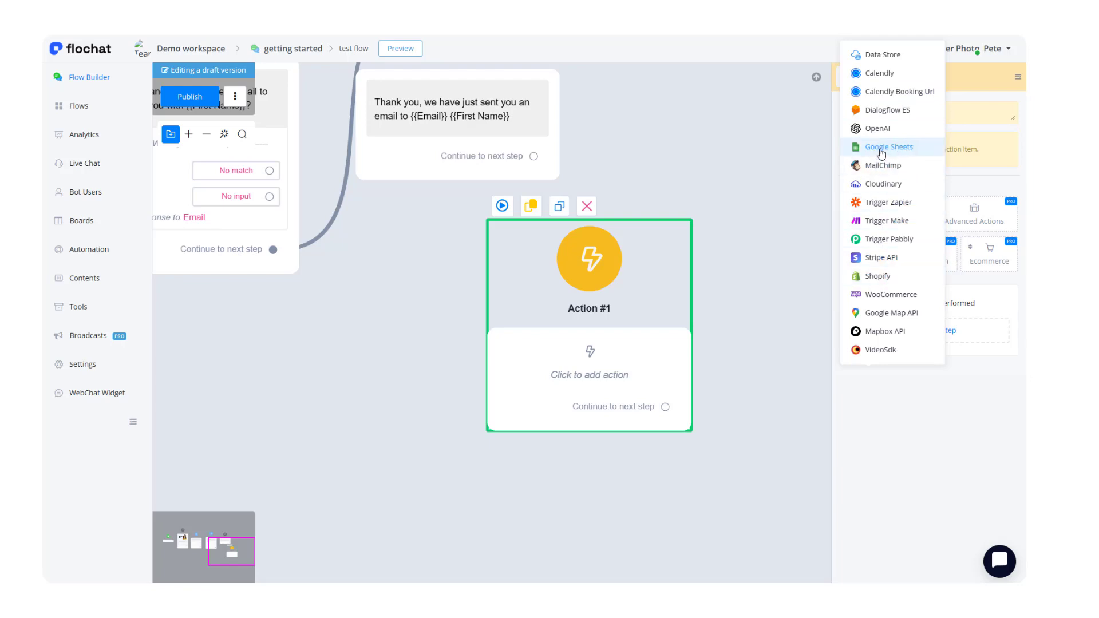
mouse_move(882, 154)
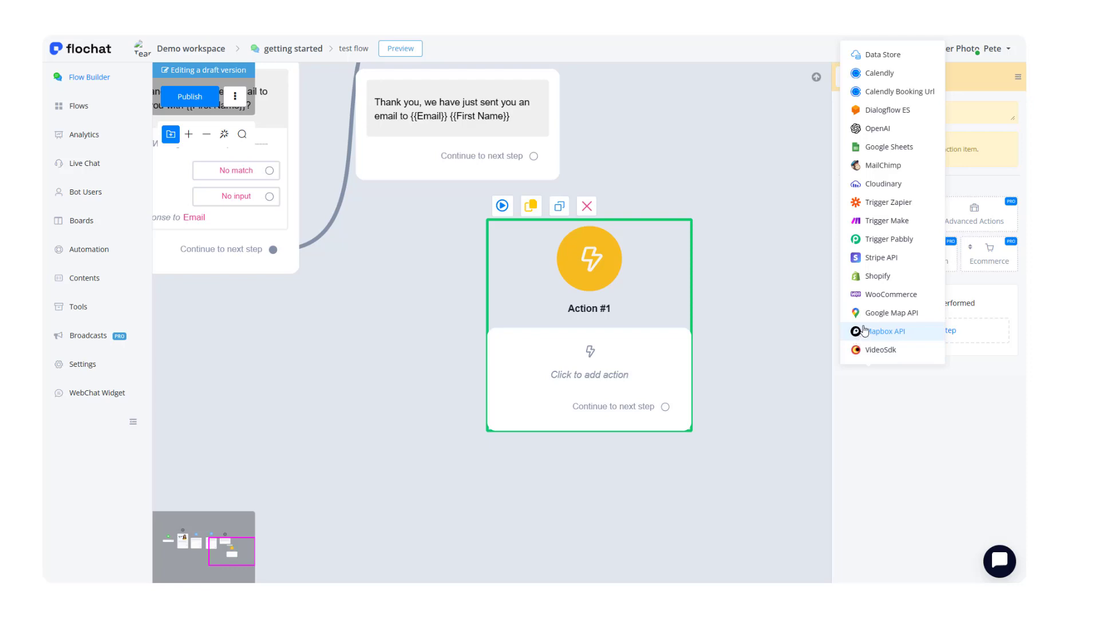
click(887, 175)
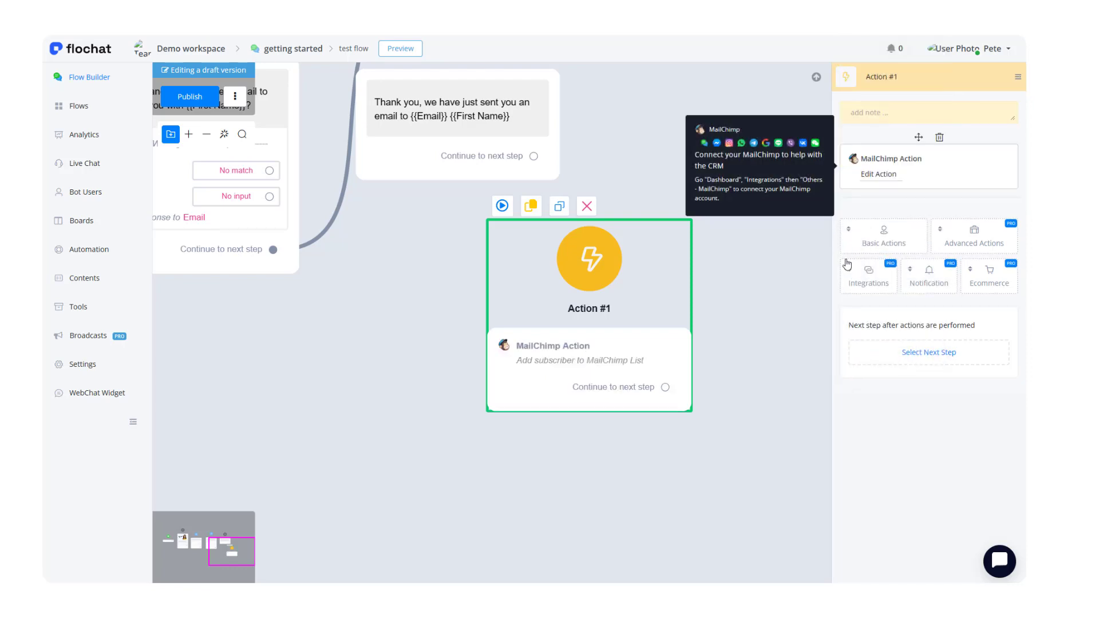
click(868, 177)
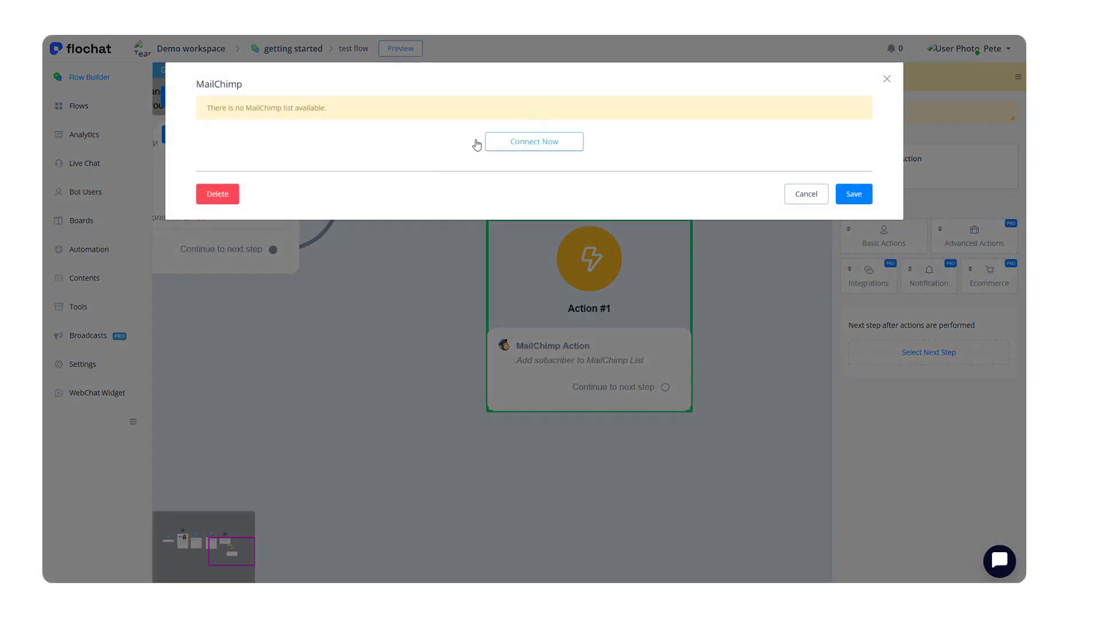
click(797, 190)
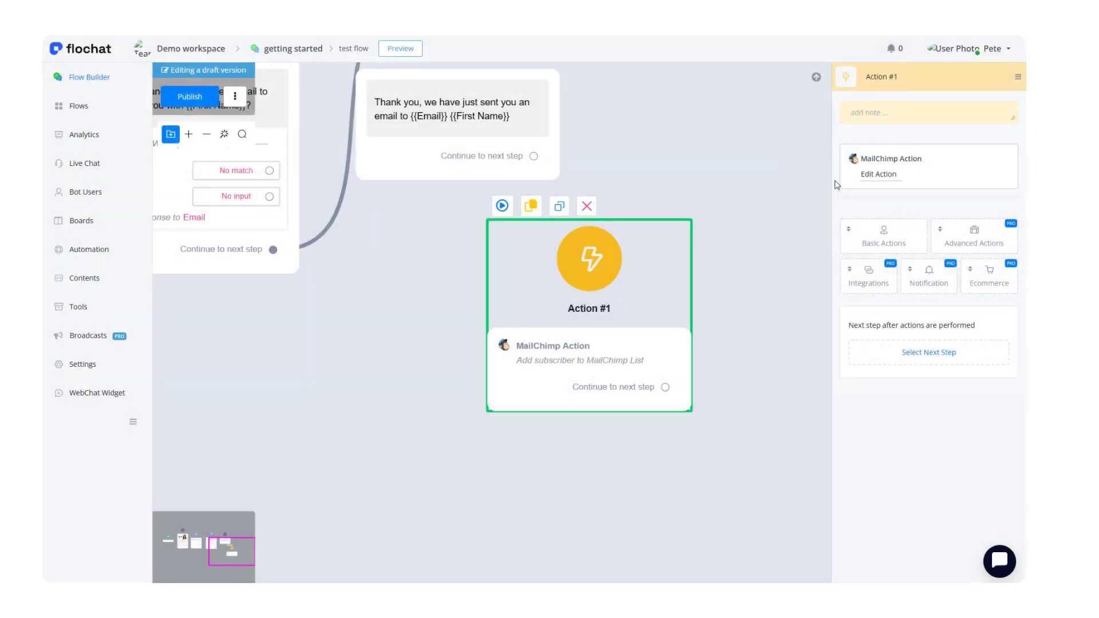
Move the action step beside the confirmation message and connect the message's next step to it.
click(678, 130)
scroll(657, 240, up, 3)
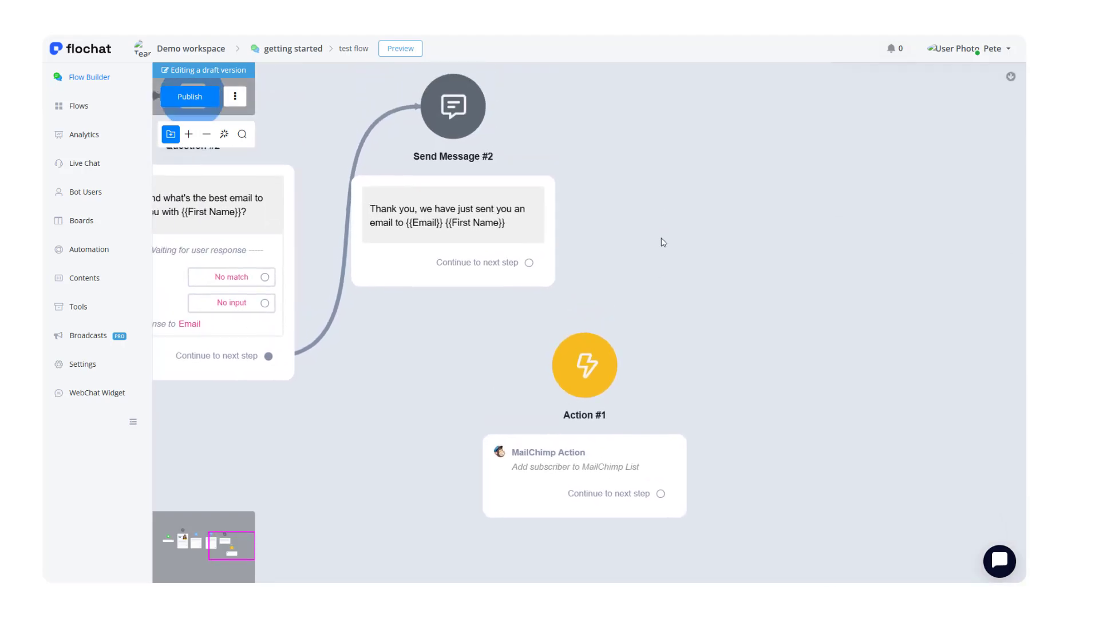
drag(562, 486, 670, 342)
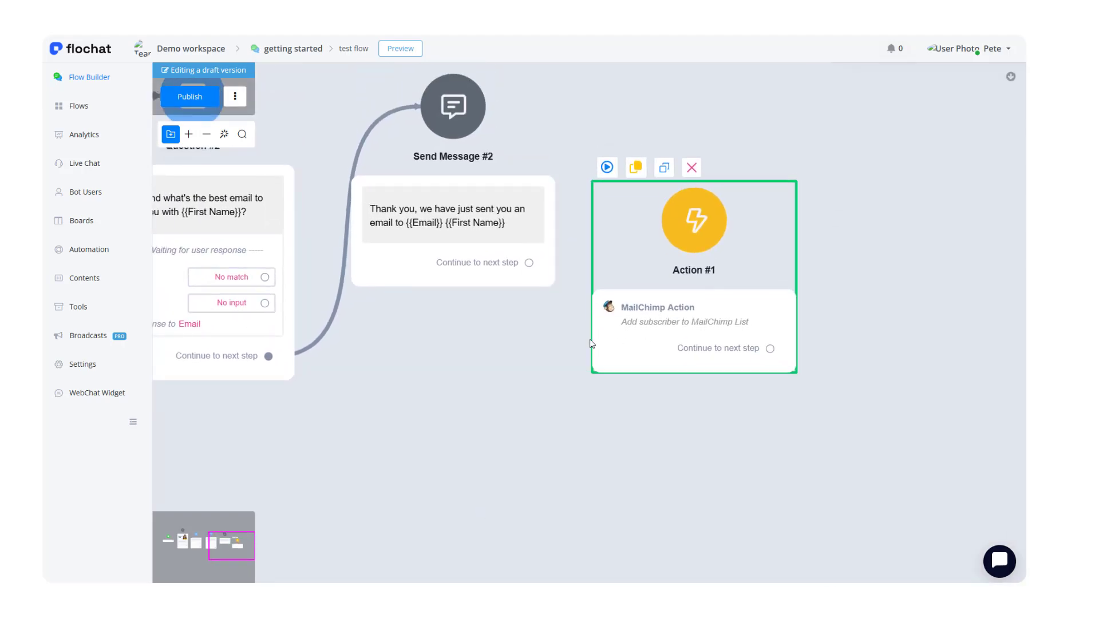
drag(530, 265, 696, 224)
drag(446, 277, 428, 362)
click(493, 425)
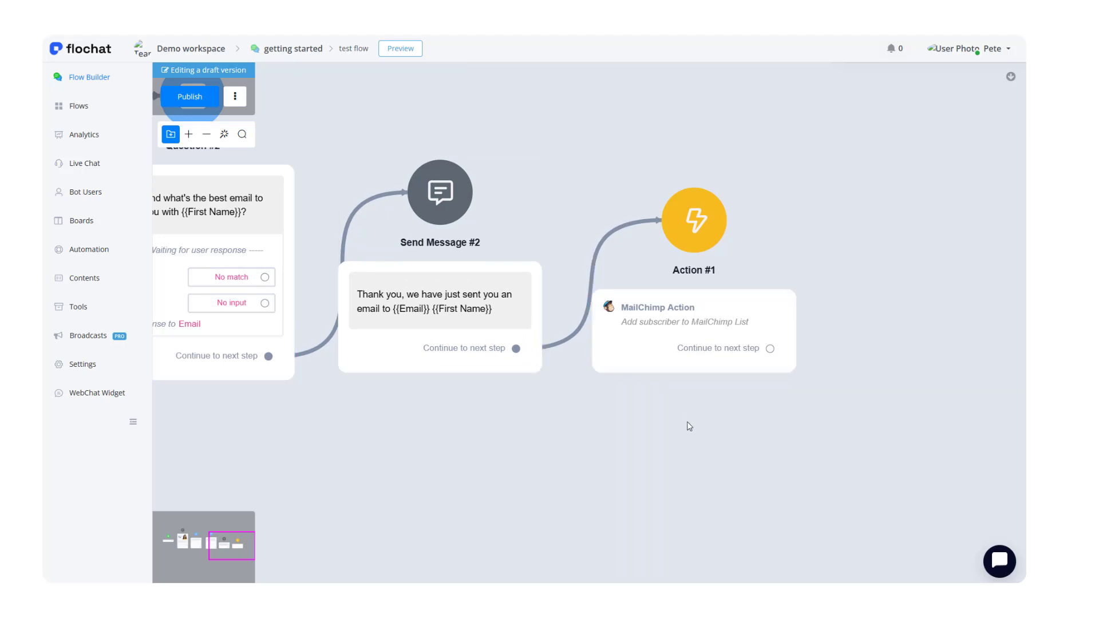
Add a Send Email step following the MailChimp action.
drag(689, 427, 537, 412)
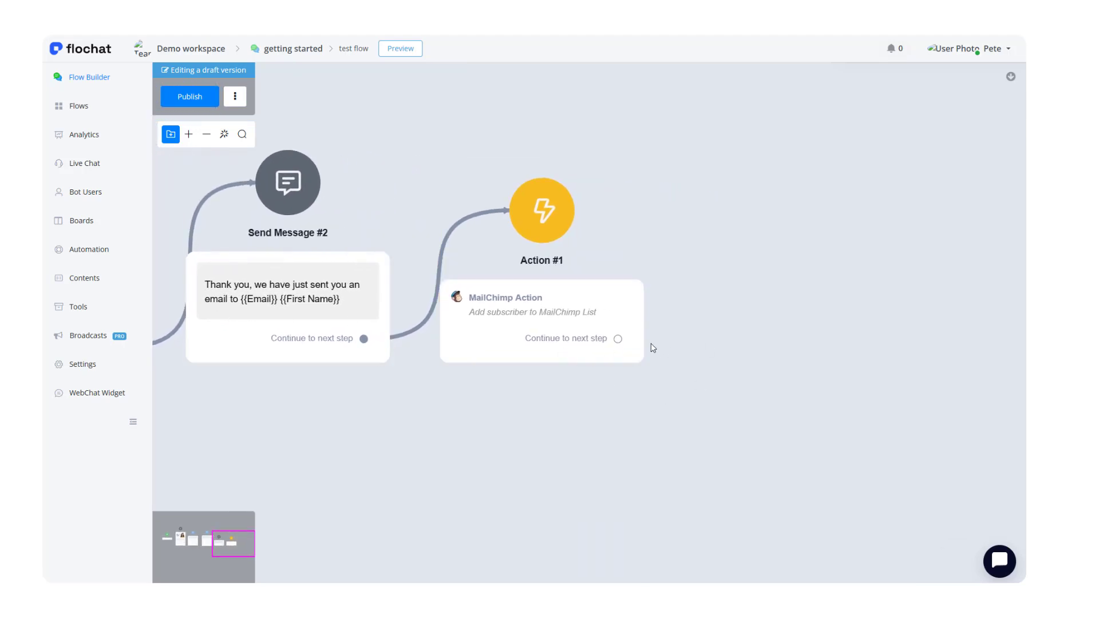
drag(617, 338, 742, 251)
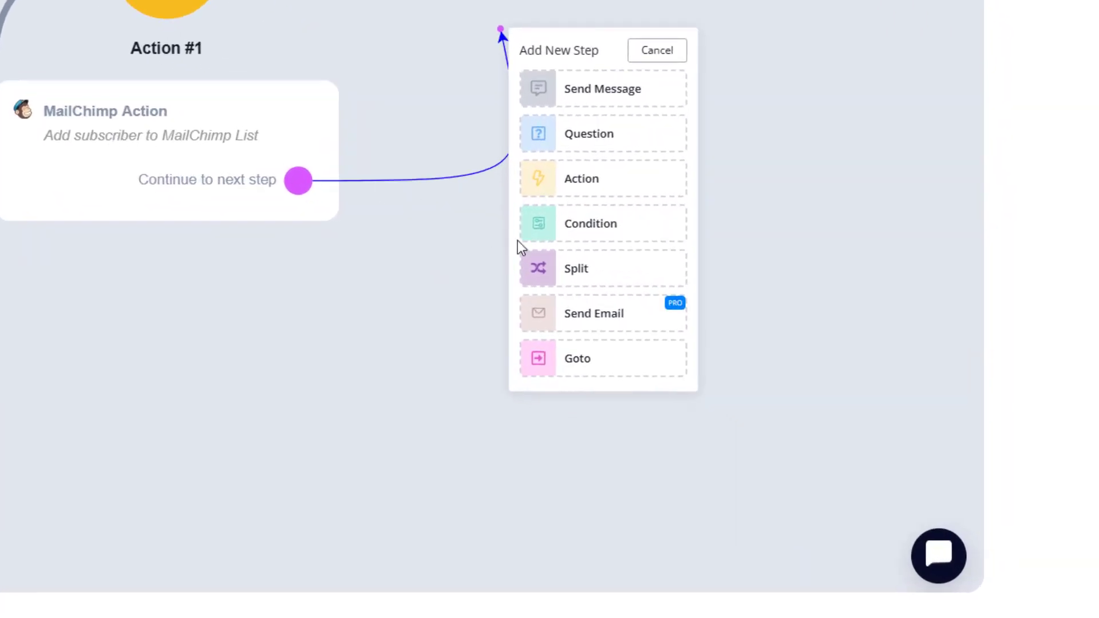
click(572, 319)
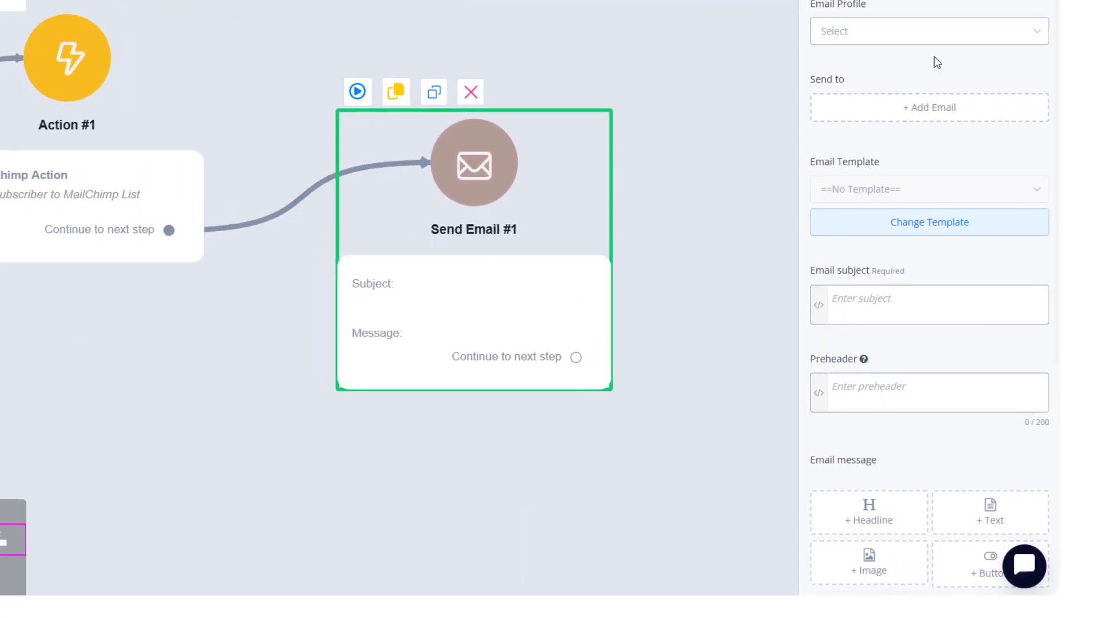
Add a recipient to the Send Email step and set it to the Email field.
click(883, 34)
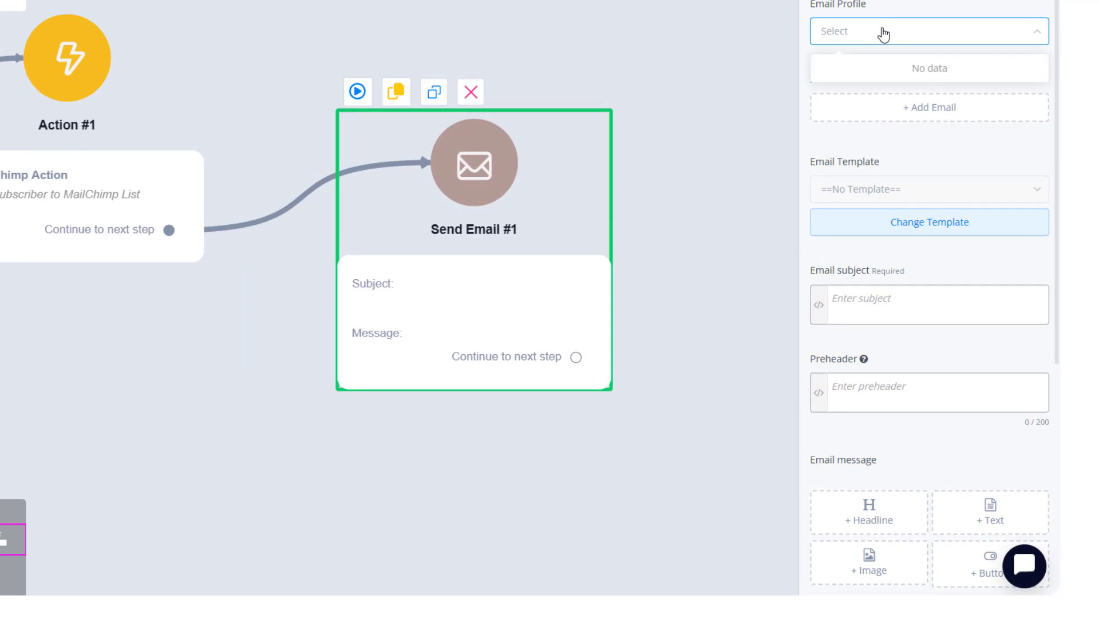
click(830, 134)
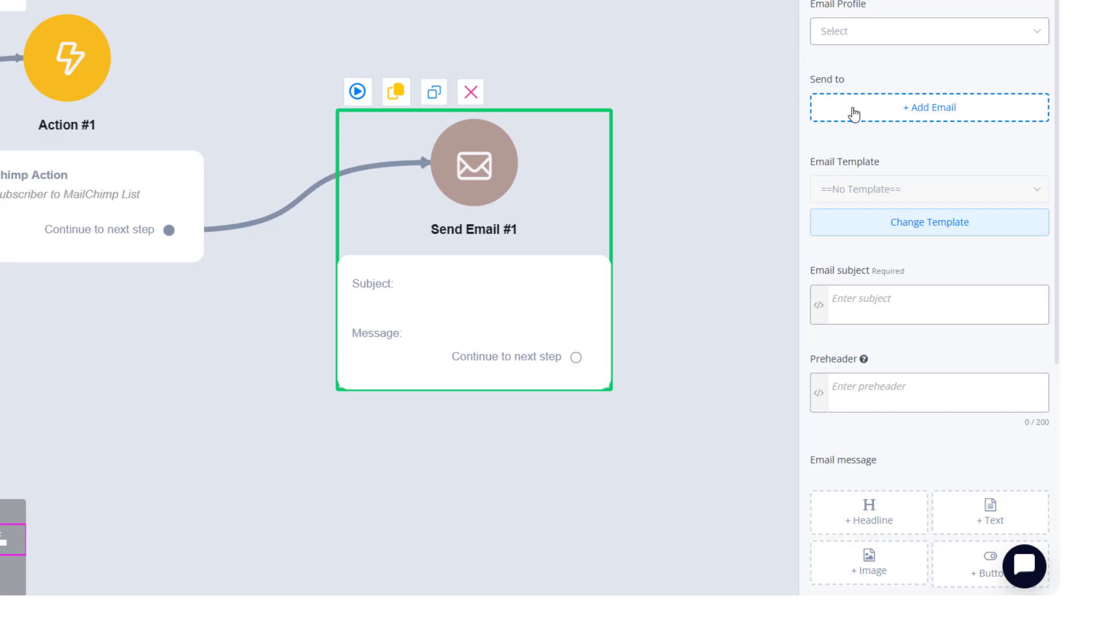
click(852, 109)
click(855, 113)
click(818, 107)
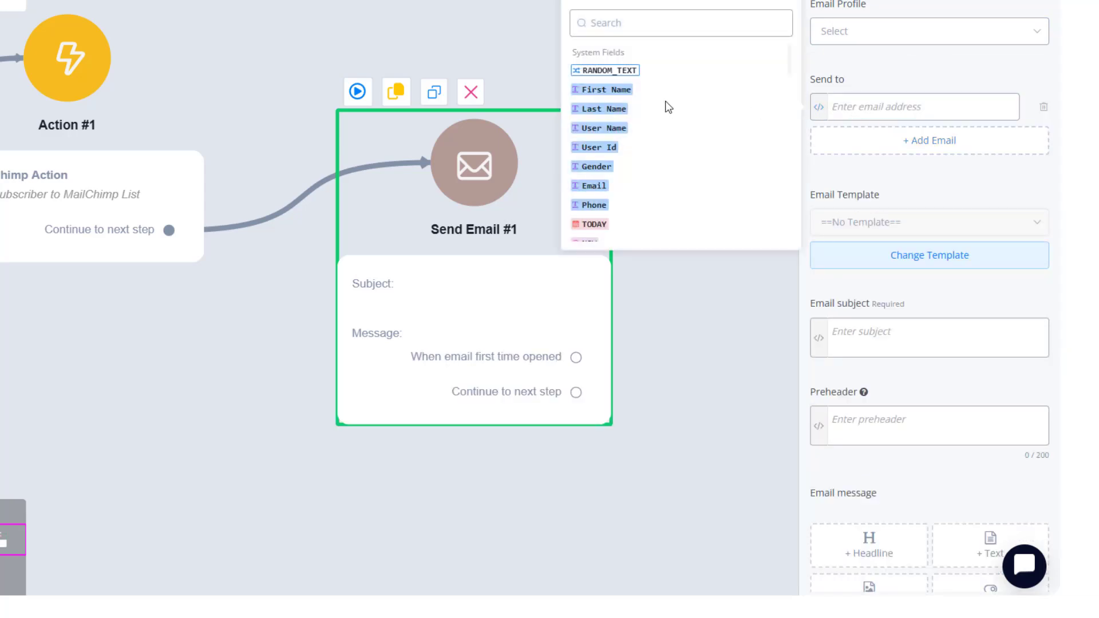
click(593, 186)
click(894, 157)
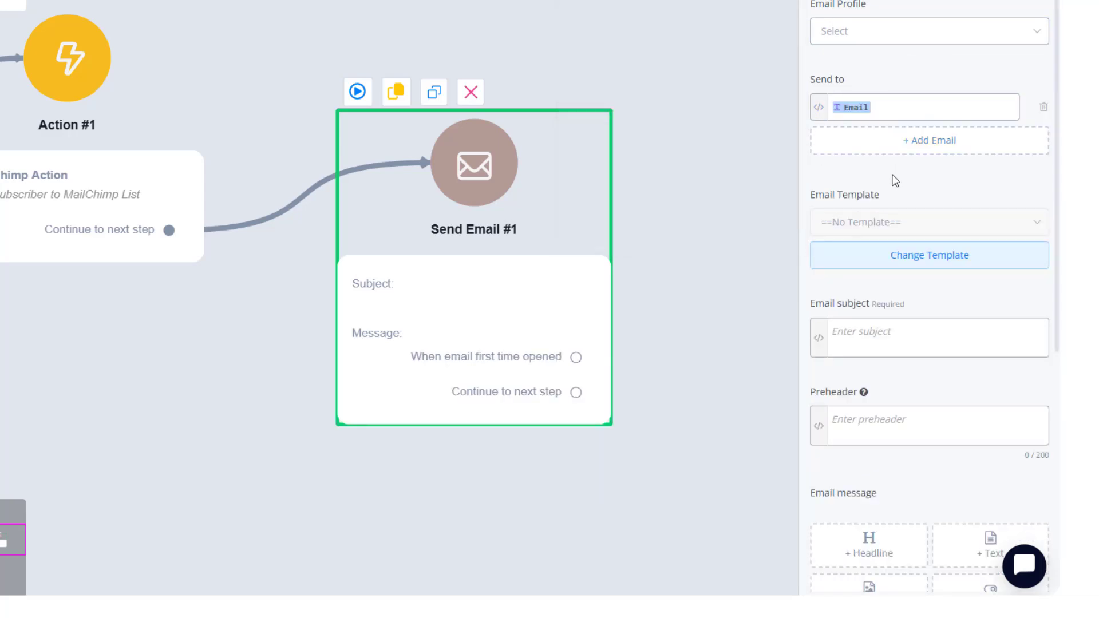
Set the email subject to "Welcome to flochat".
scroll(893, 172, down, 2)
click(883, 226)
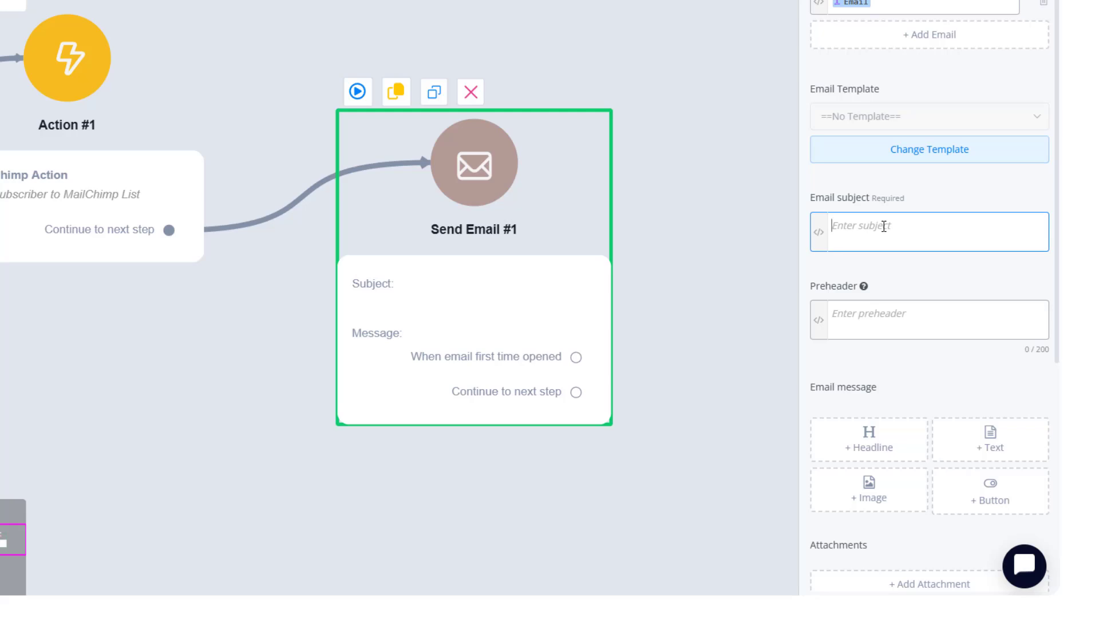
text(Welcome to flochat)
Zoom out to see the whole flow and publish it.
scroll(876, 313, down, 3)
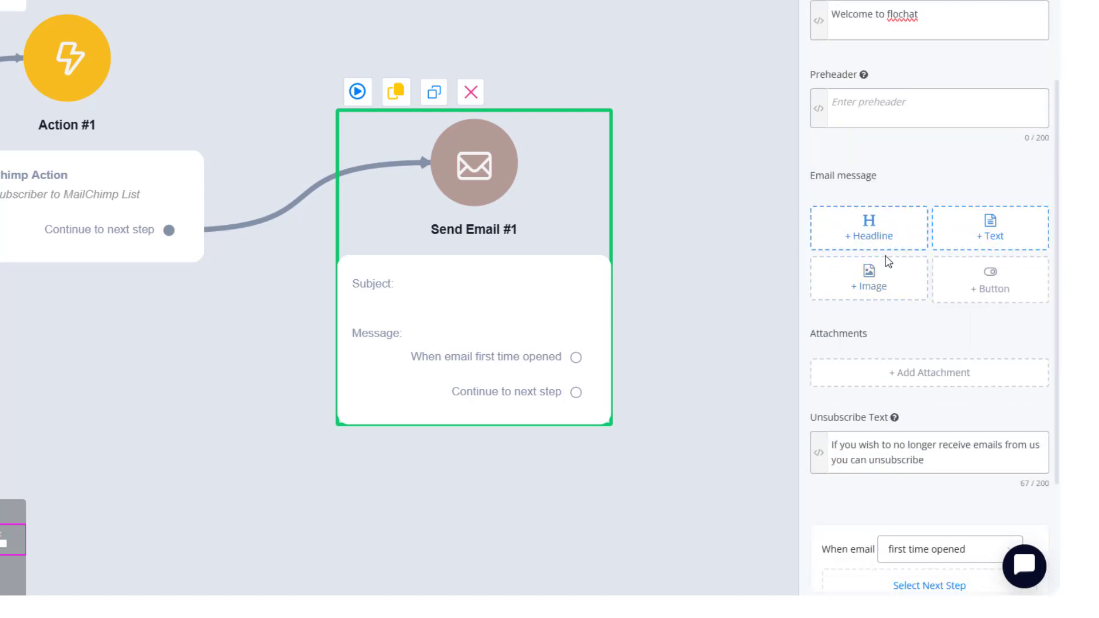
click(662, 213)
drag(213, 318, 559, 280)
drag(376, 409, 427, 421)
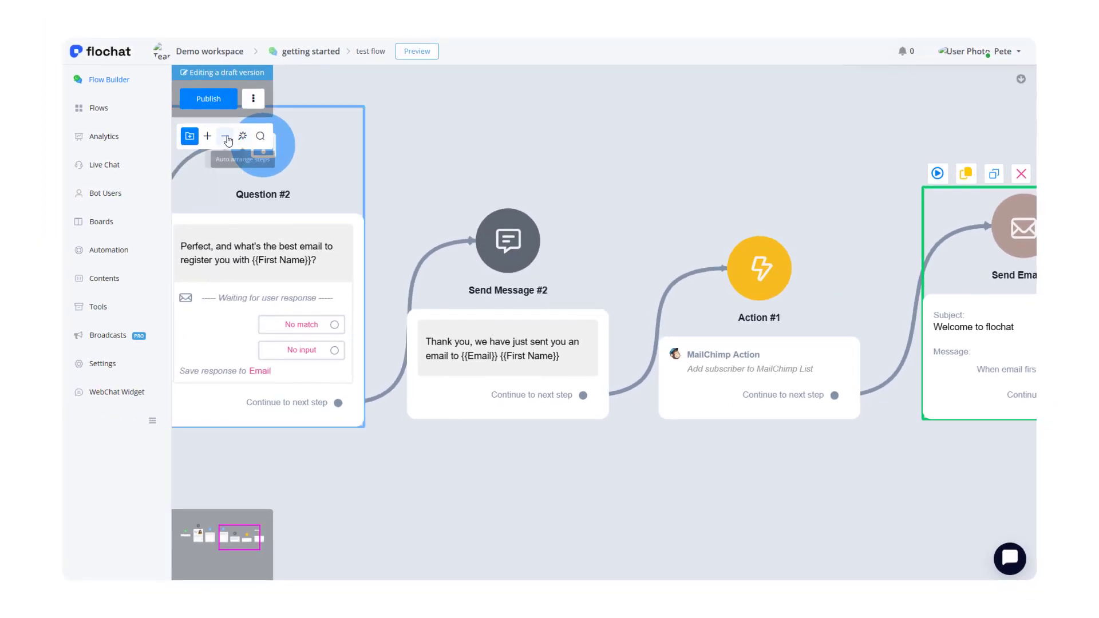
click(225, 136)
drag(458, 128, 595, 155)
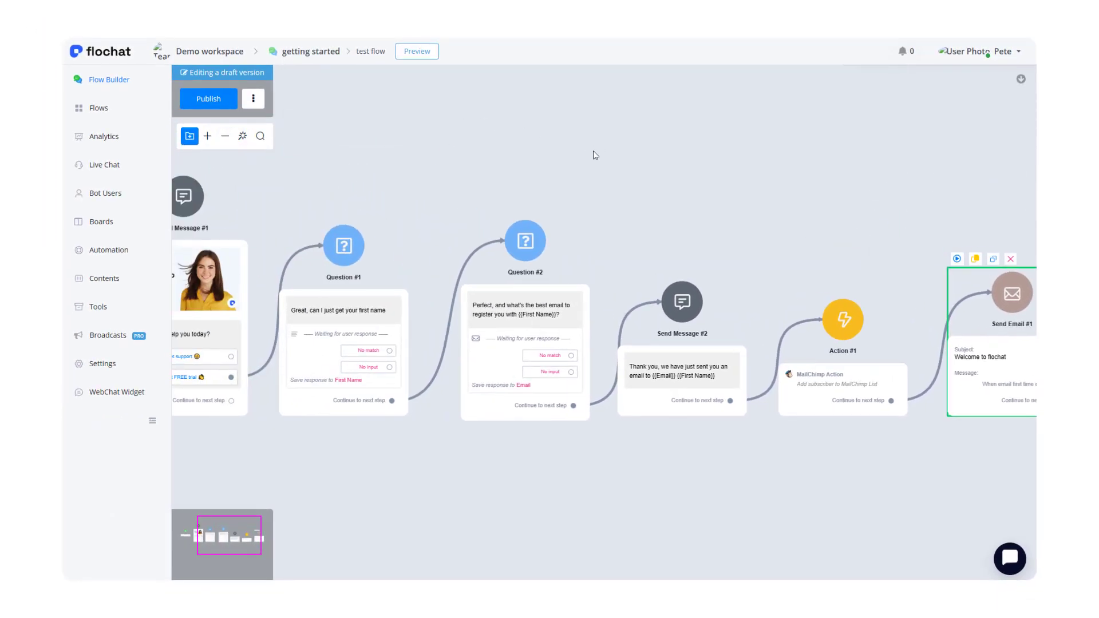
click(213, 100)
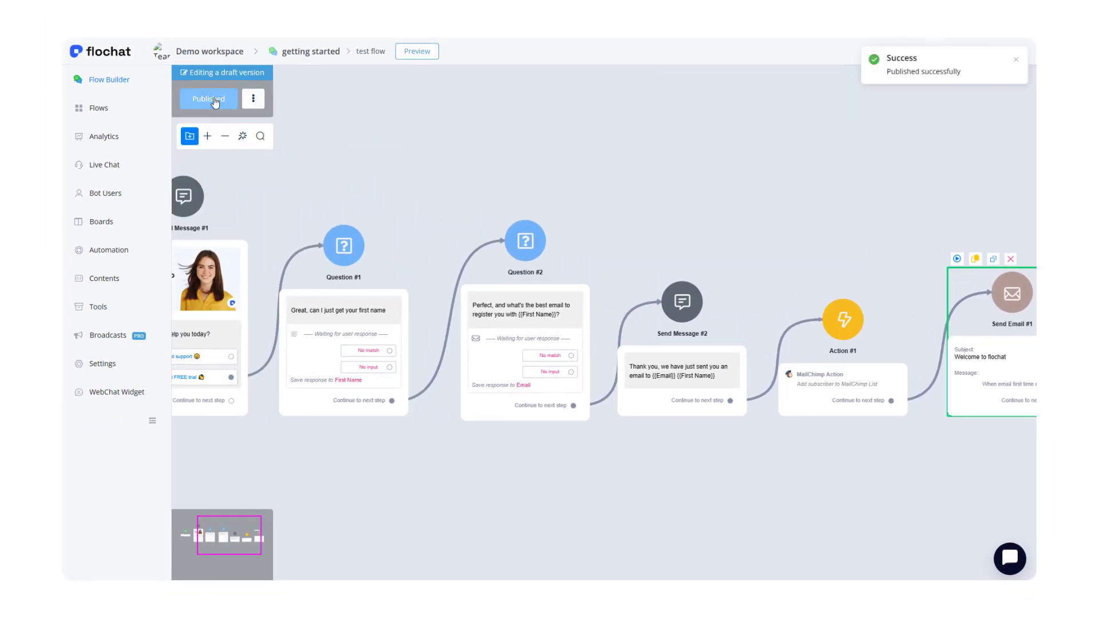
Open a web preview of the flow in a popup.
drag(376, 119, 647, 161)
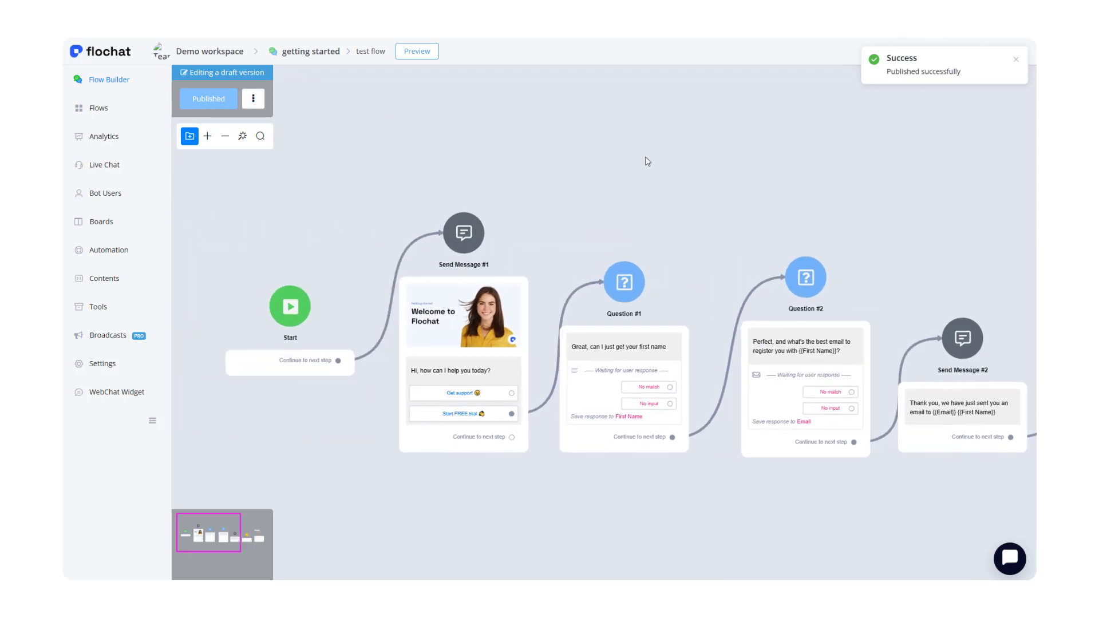
drag(523, 161, 497, 142)
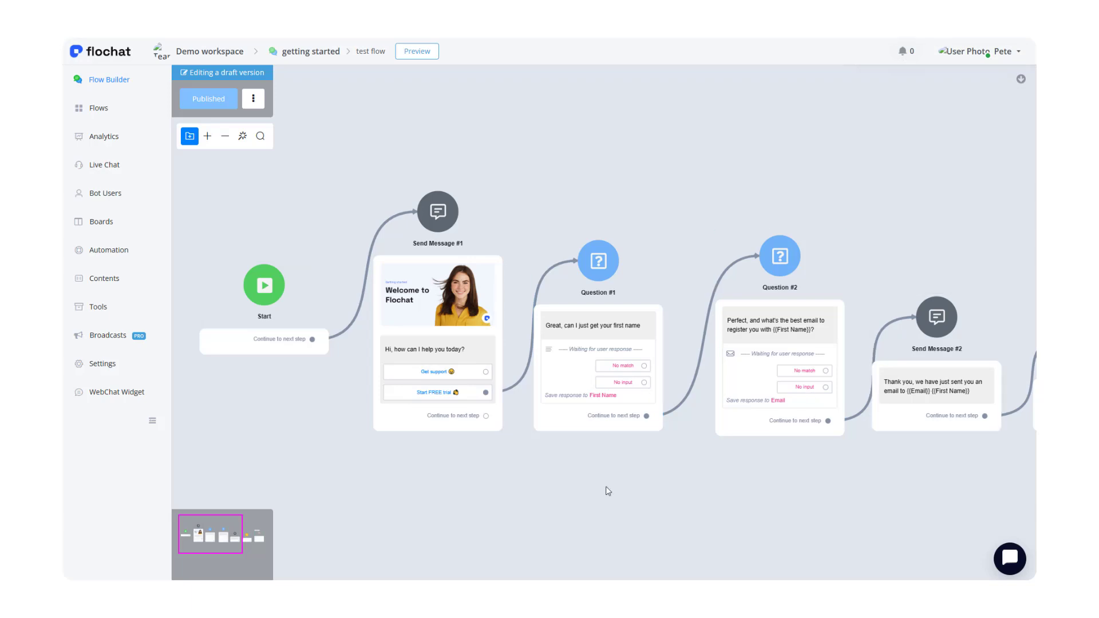
drag(559, 493, 523, 488)
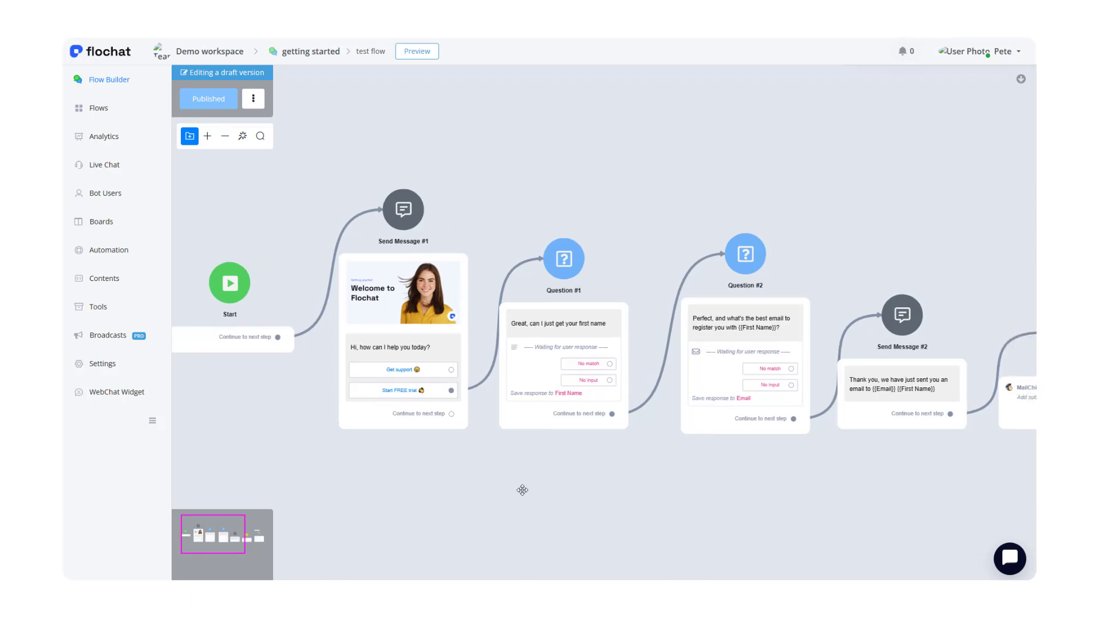
click(414, 52)
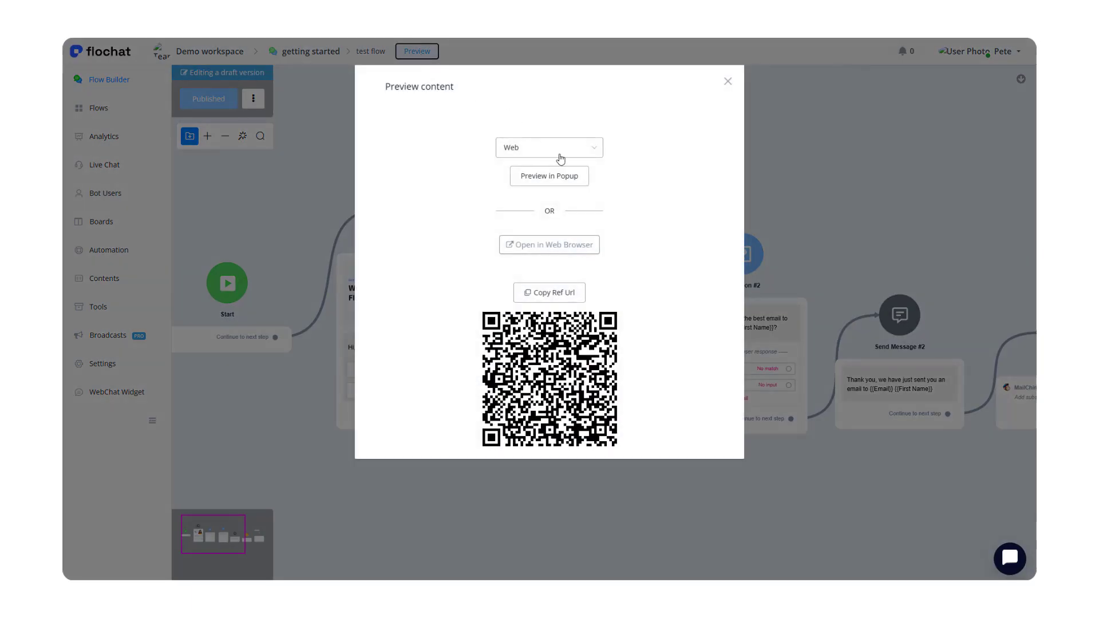
click(548, 179)
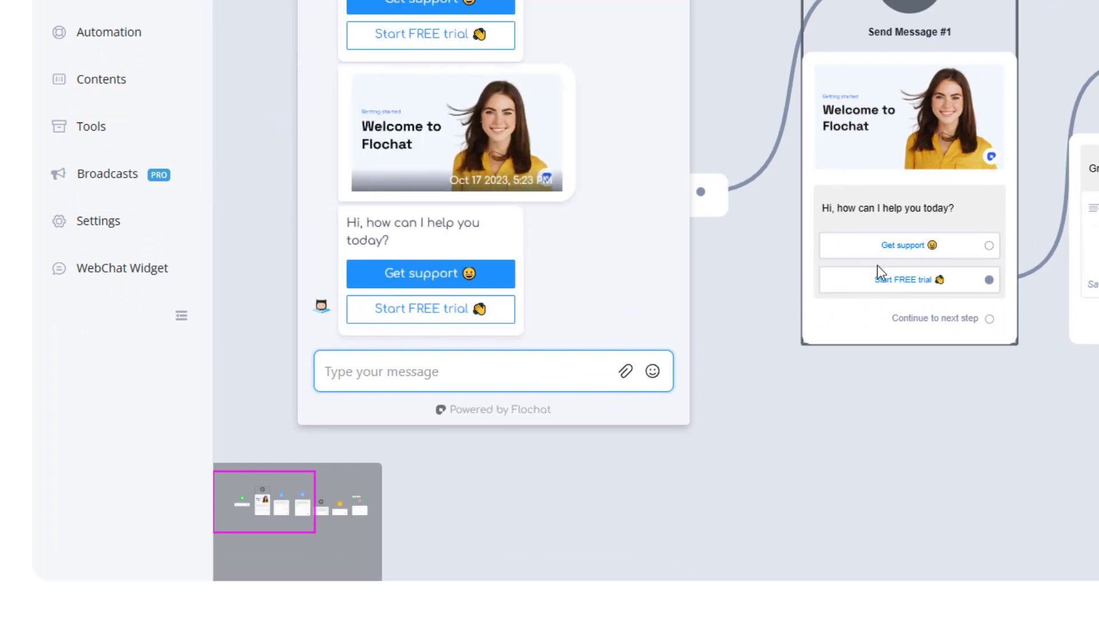
In the preview, choose Start FREE trial and answer the first-name question with a name.
click(436, 317)
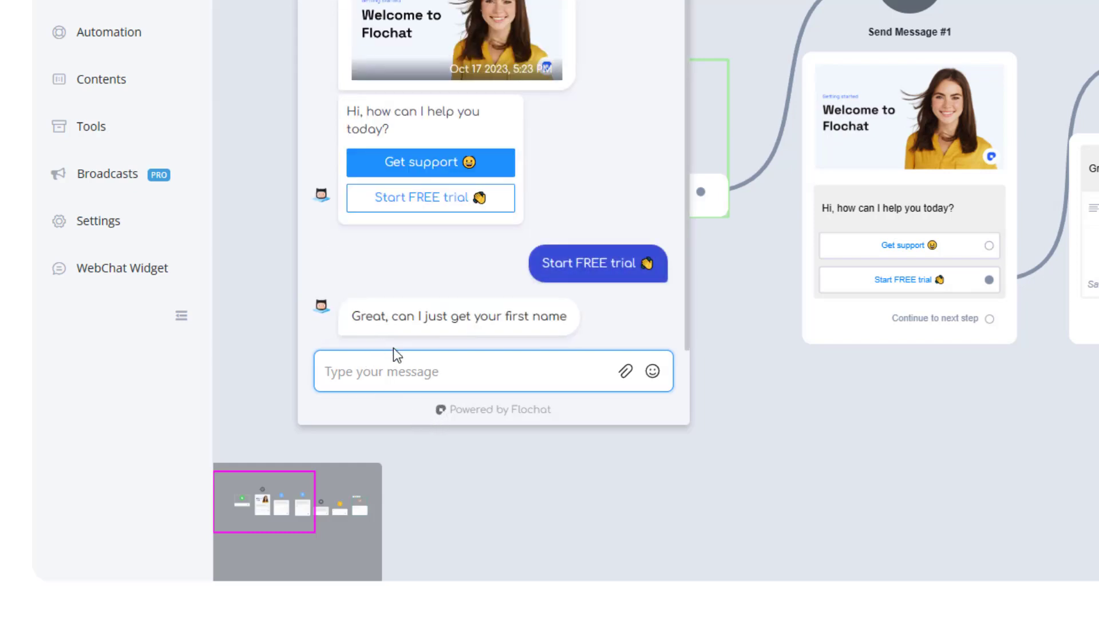
click(404, 369)
text(Pete)
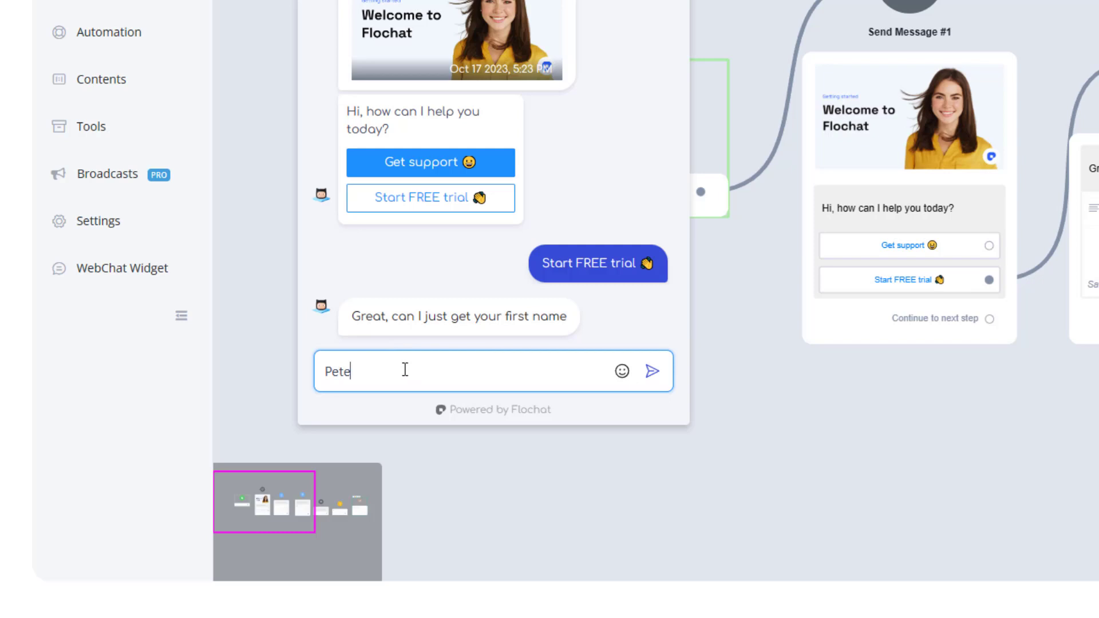
key(Return)
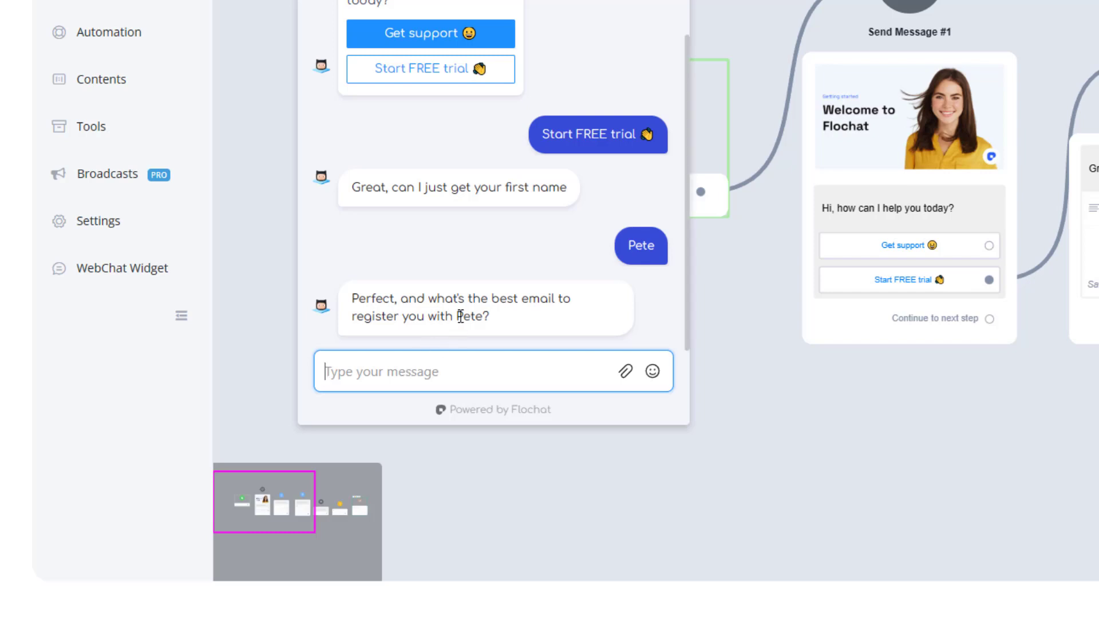
Answer the email question with an email address in the preview, then close the preview.
drag(458, 316, 483, 319)
click(438, 370)
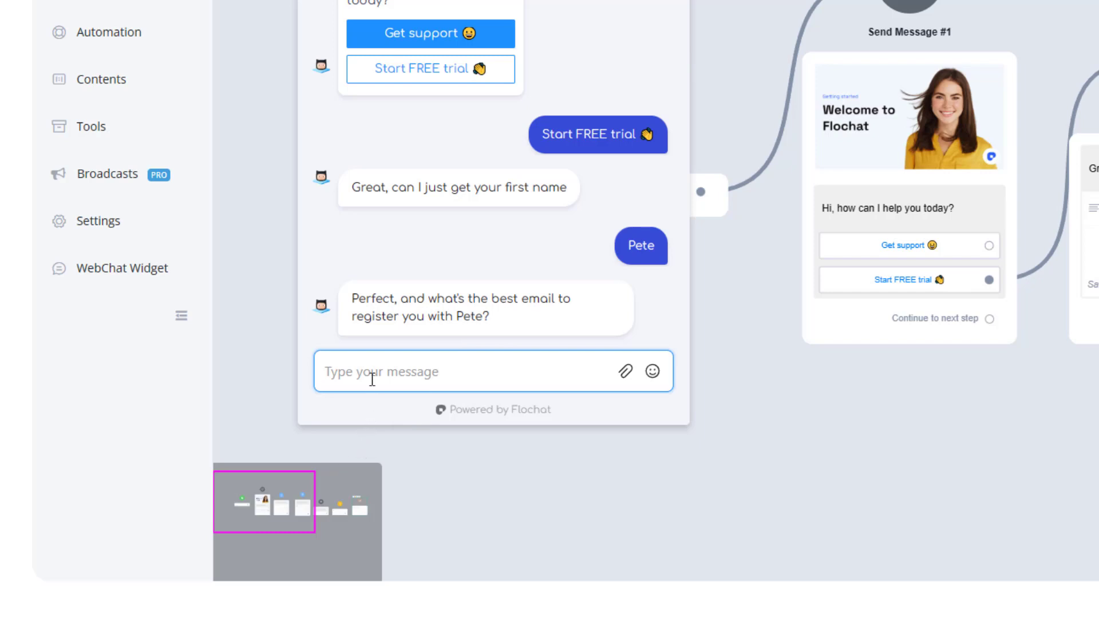
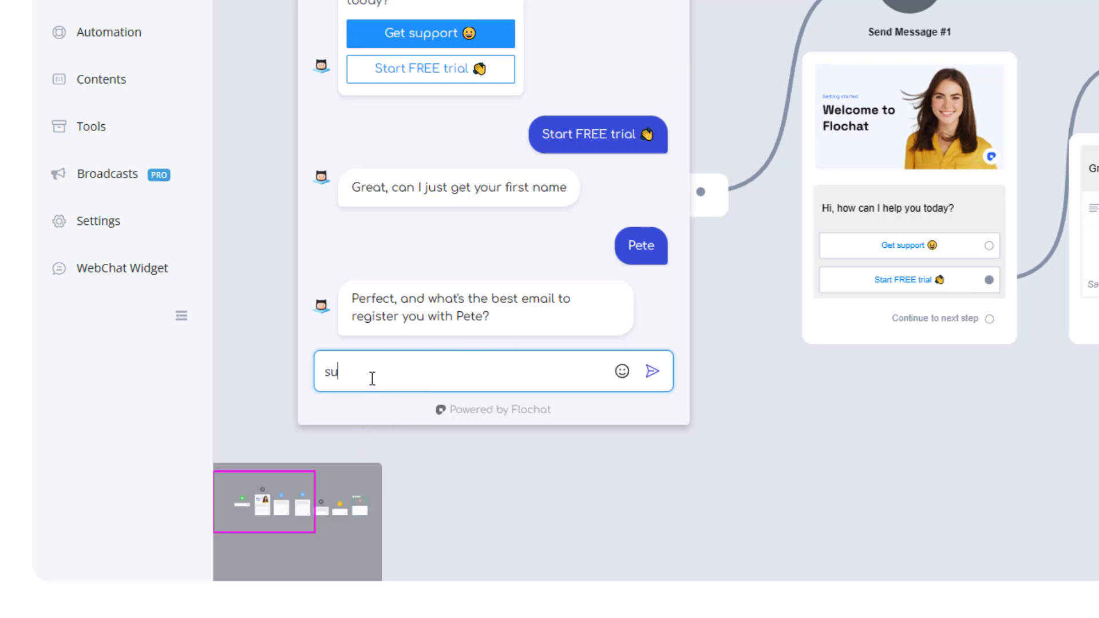
key(Return)
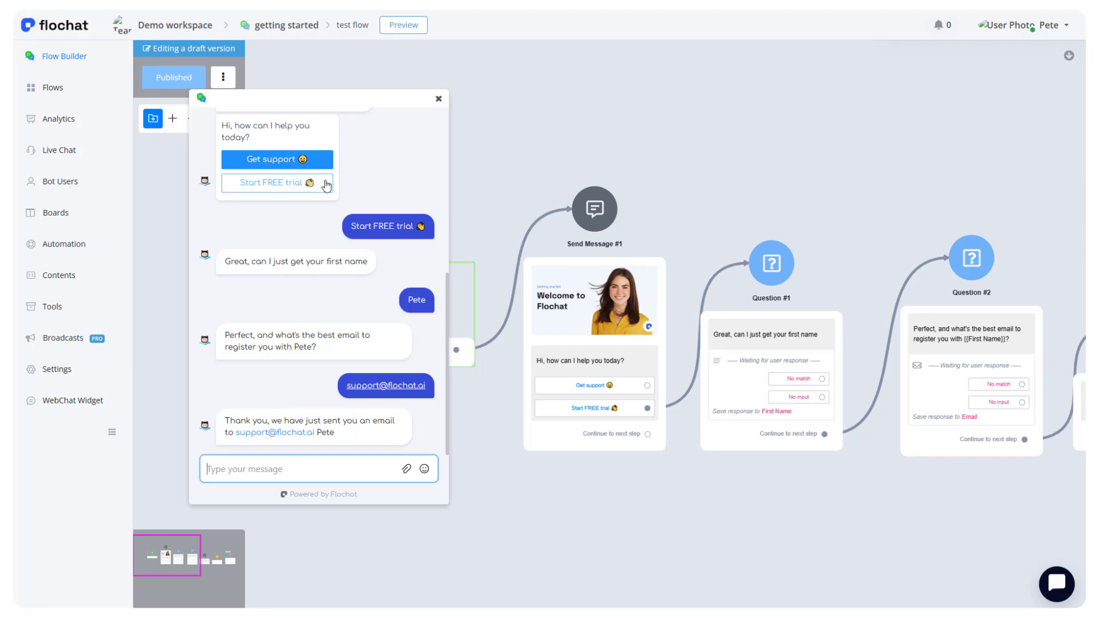
click(438, 100)
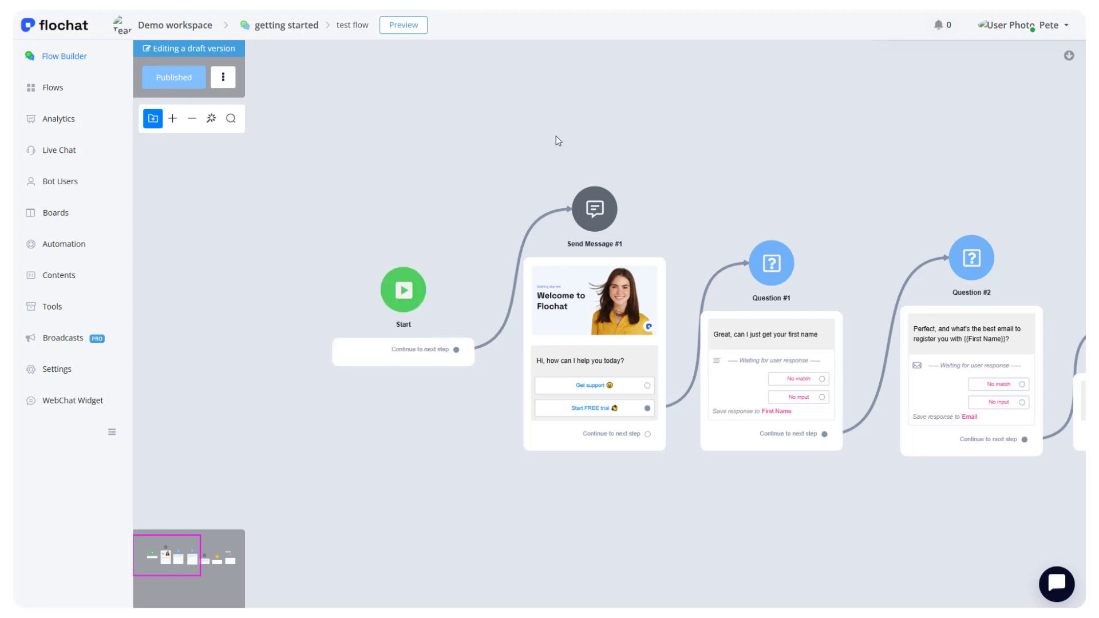
Add a new Question step connected to the Get support button of the welcome message.
drag(556, 137, 553, 109)
drag(715, 468, 452, 555)
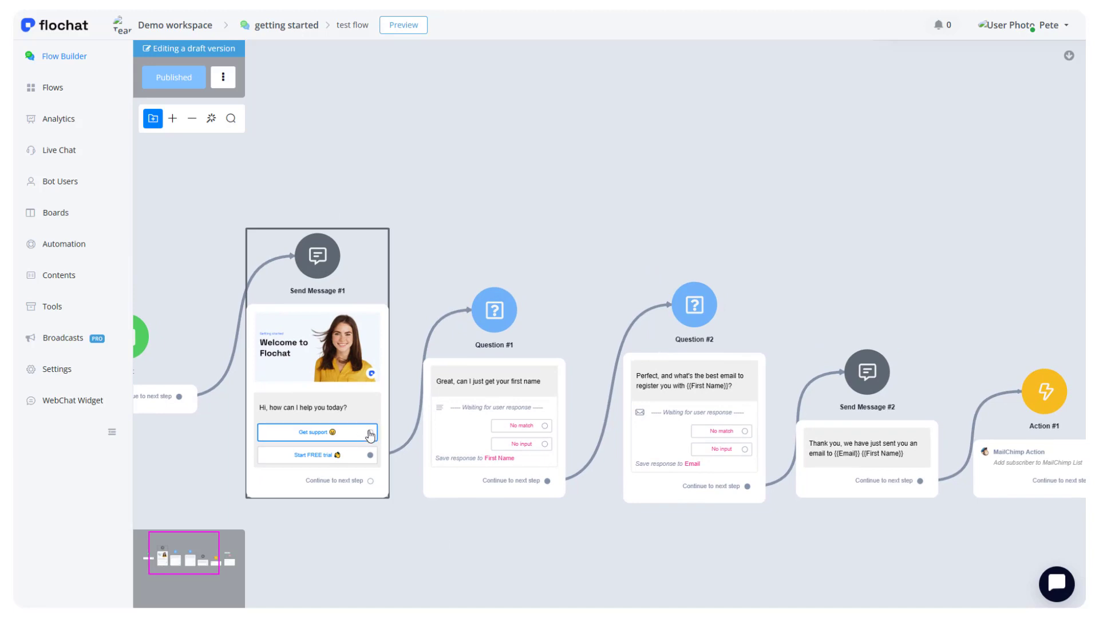
drag(370, 432, 468, 127)
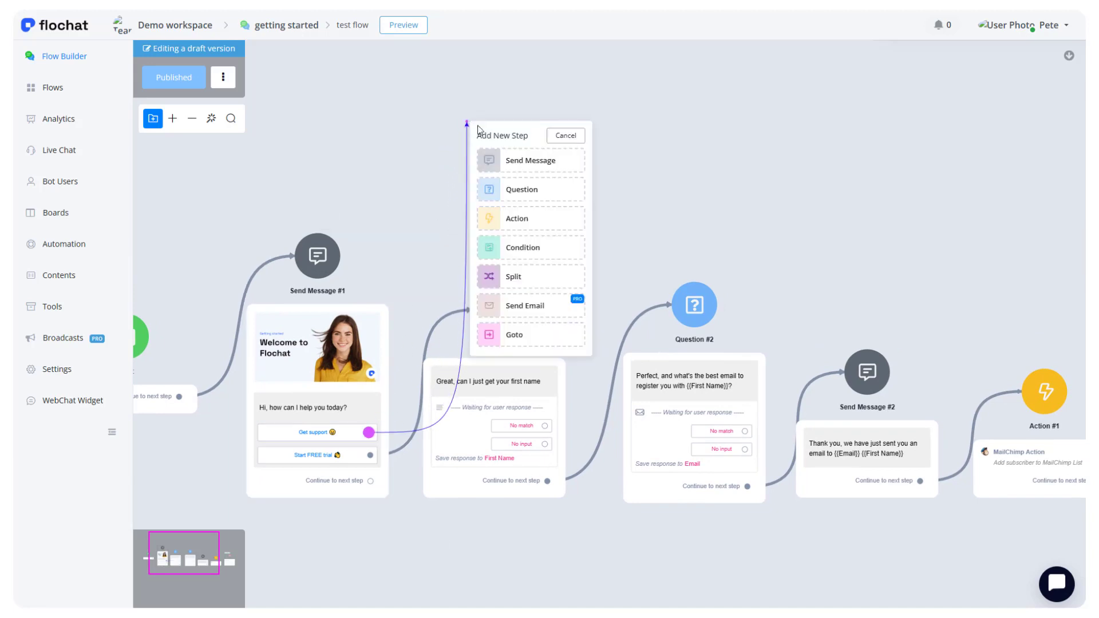
click(522, 196)
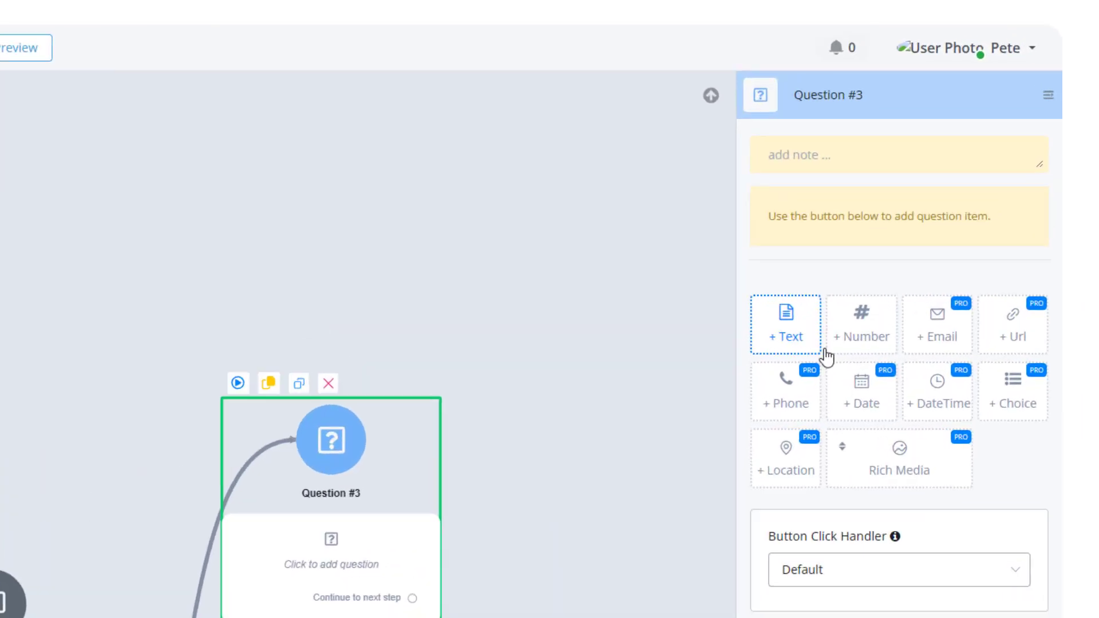
Set the new question's text to "No problems, type in your question below".
click(824, 352)
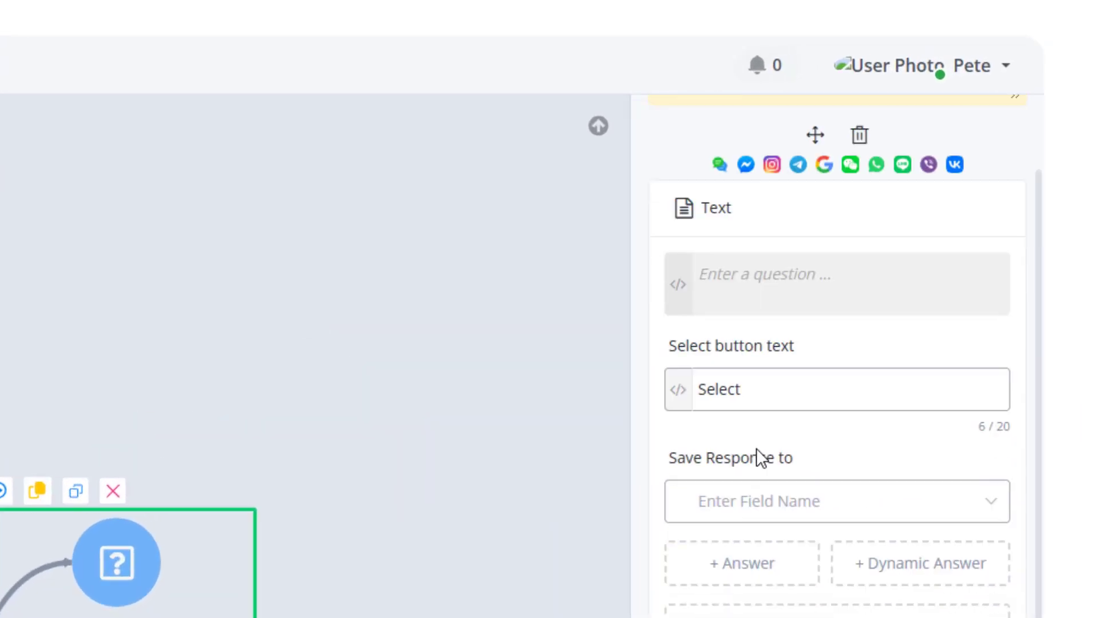
click(816, 200)
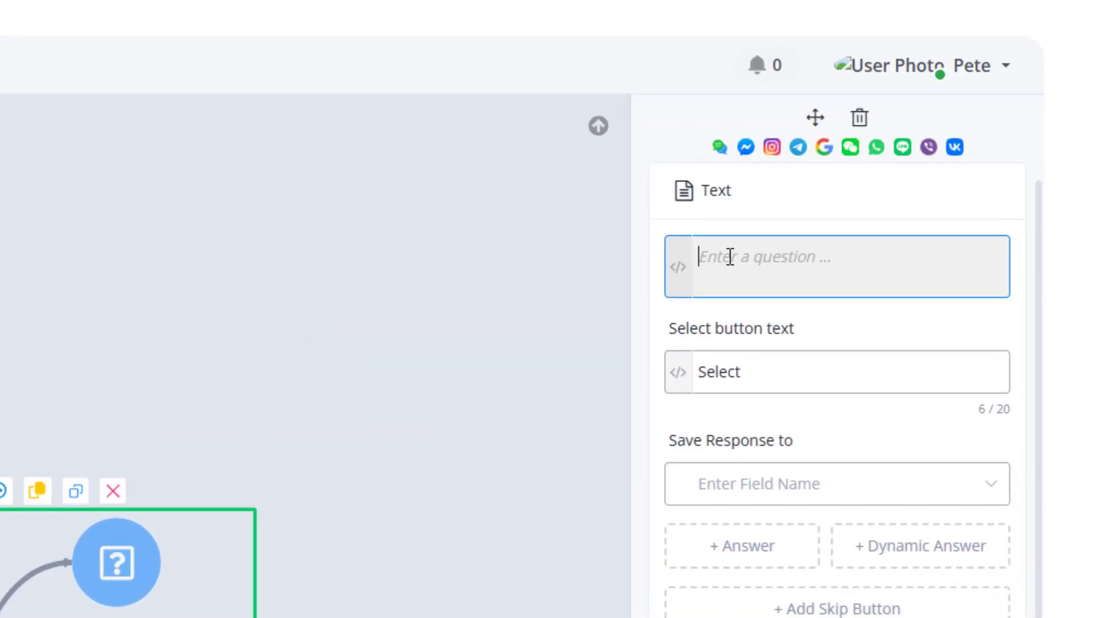
text(No pr)
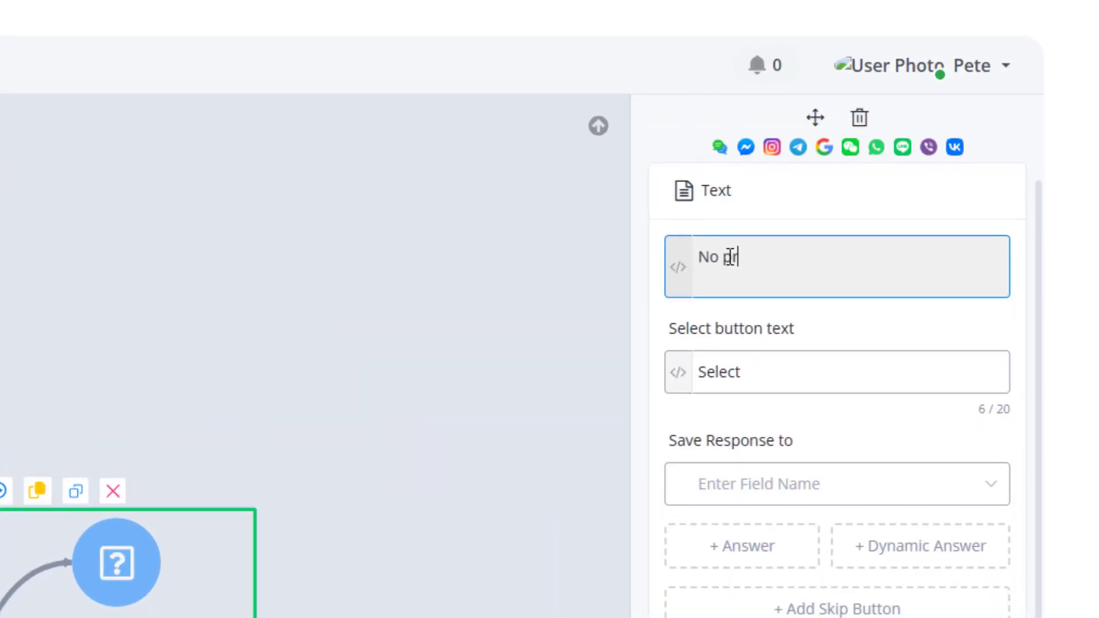
text(oblems, type in you)
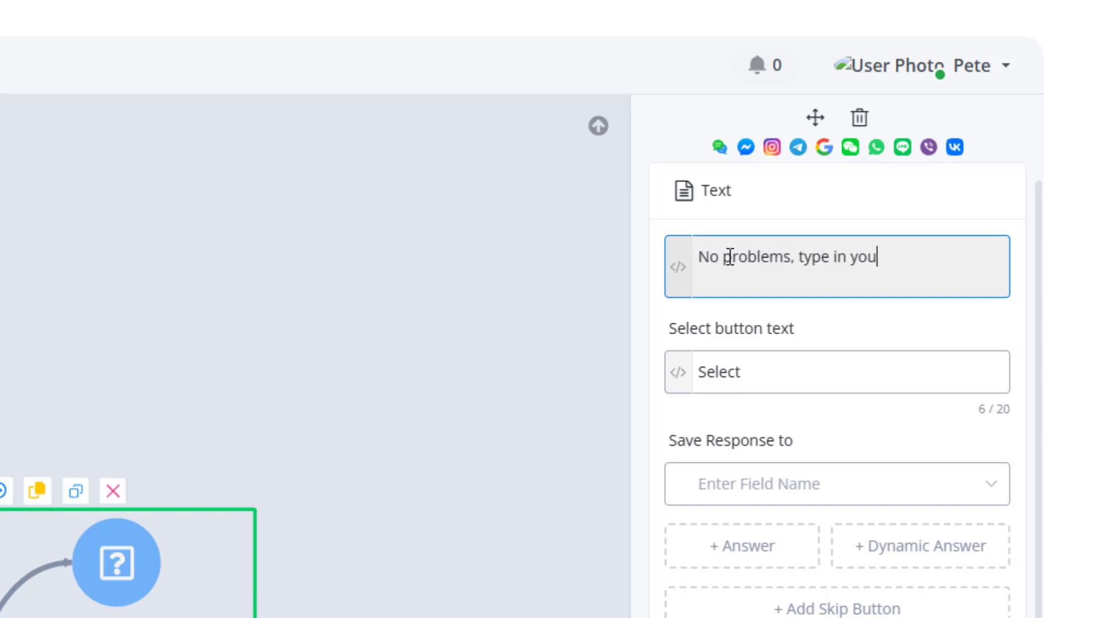
text(r question below)
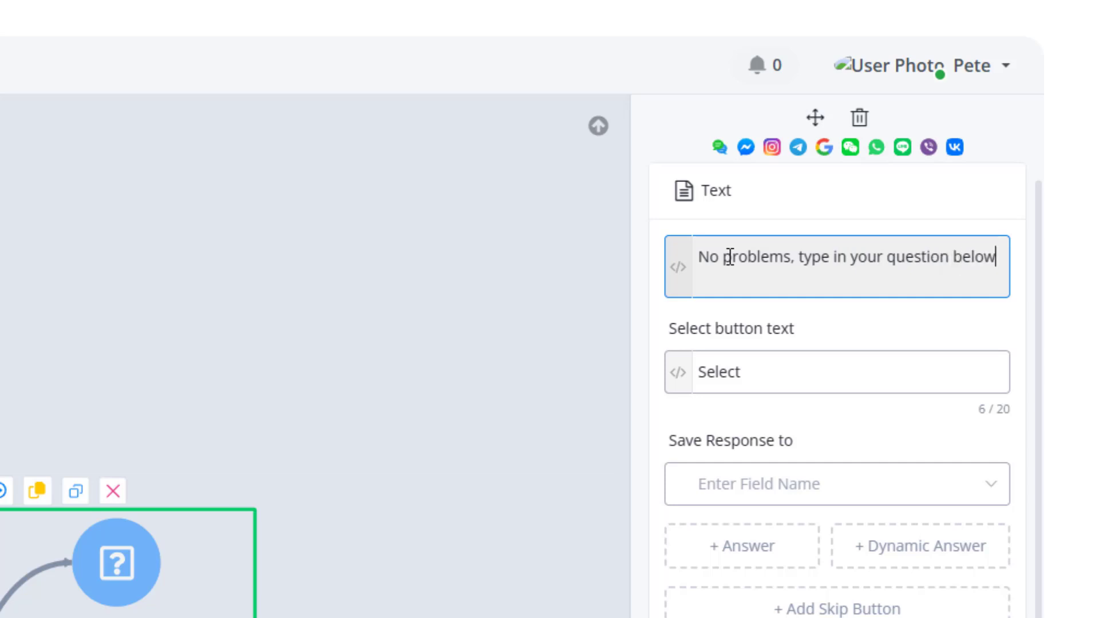
Save the question's response to a new Text custom field named "Support question".
click(719, 503)
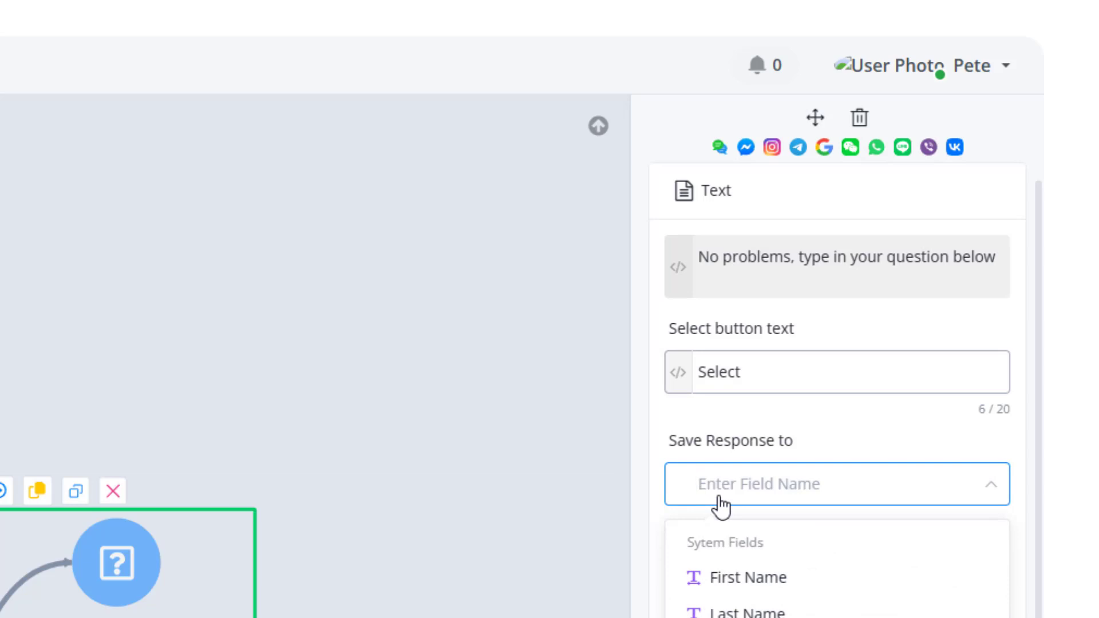
text(Suppo)
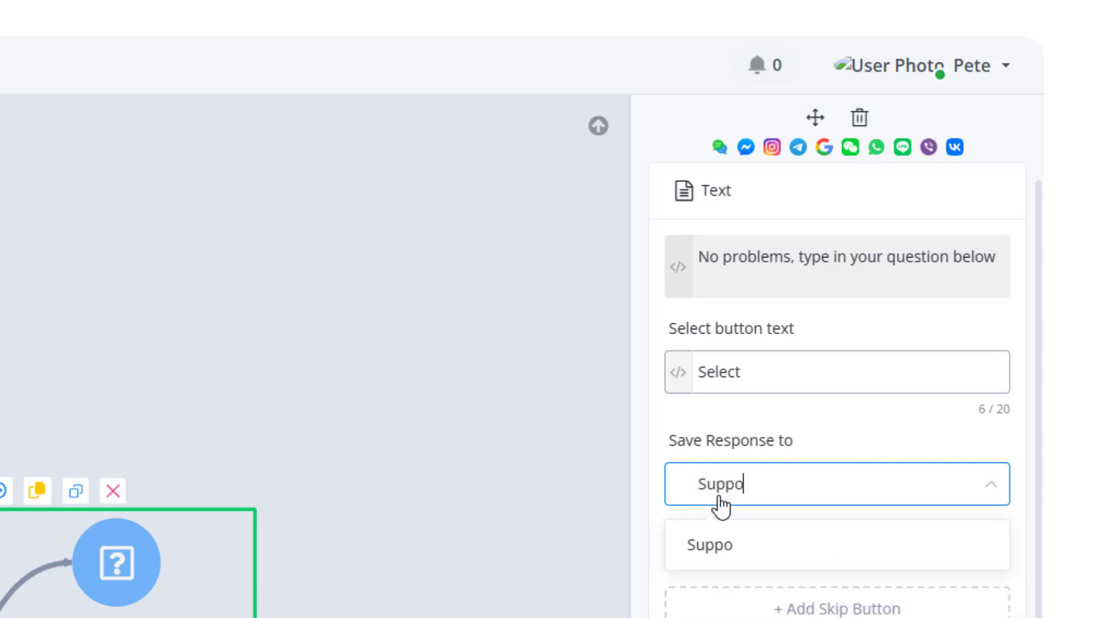
text(rt questio)
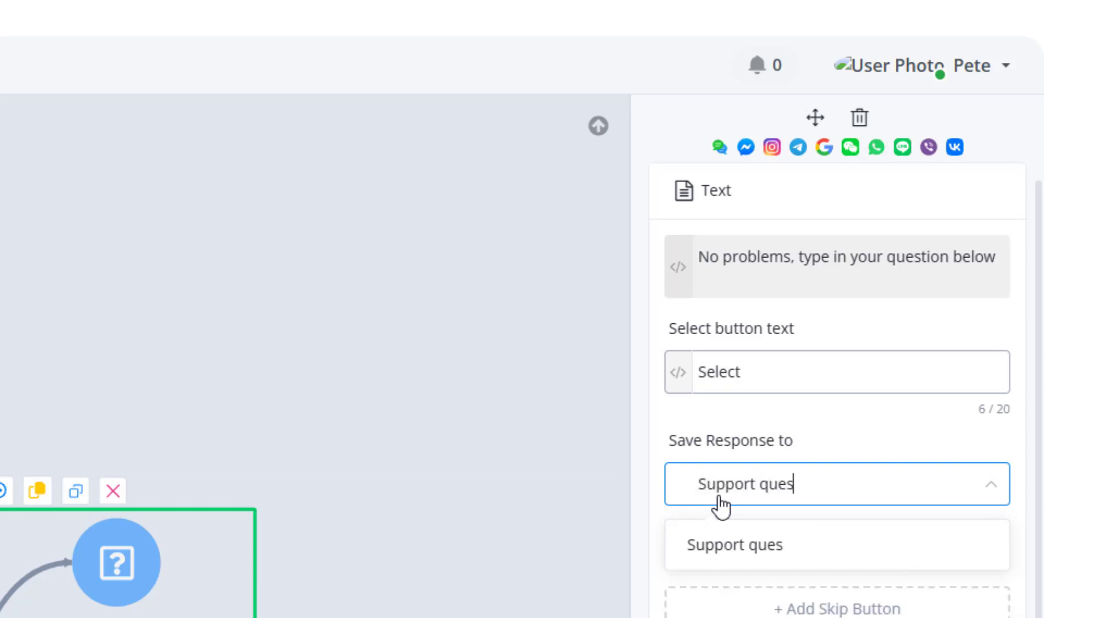
text(n)
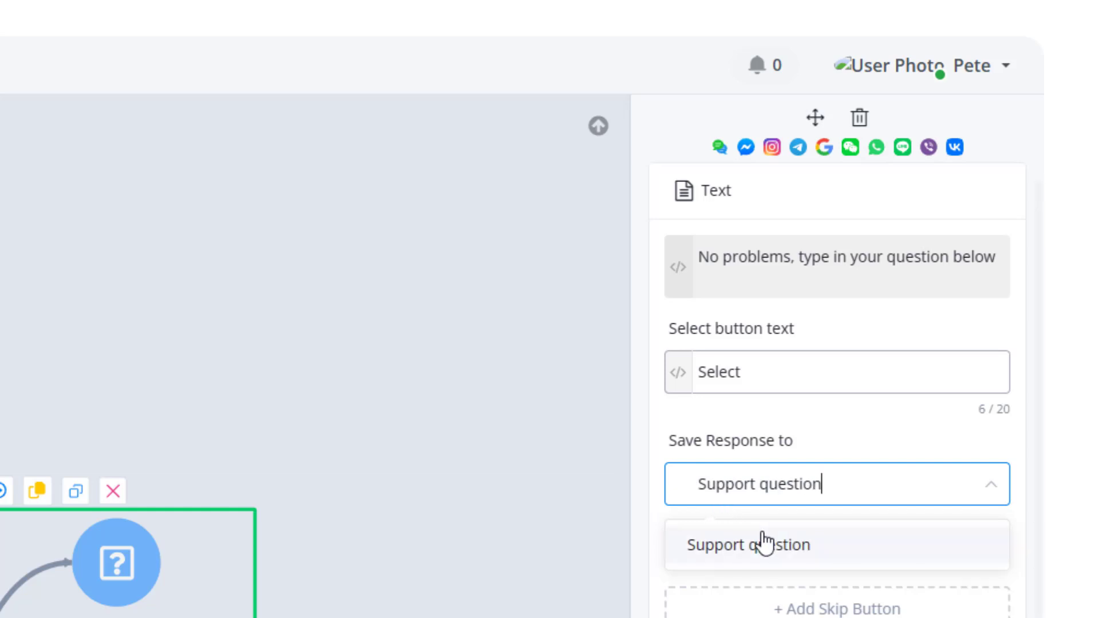
click(763, 543)
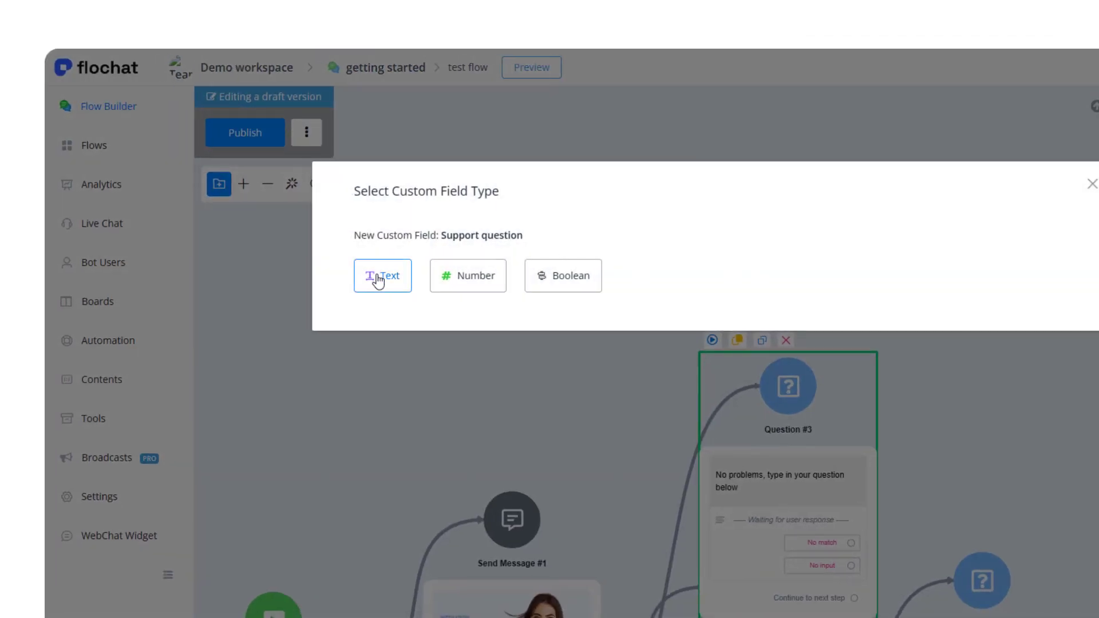
click(377, 280)
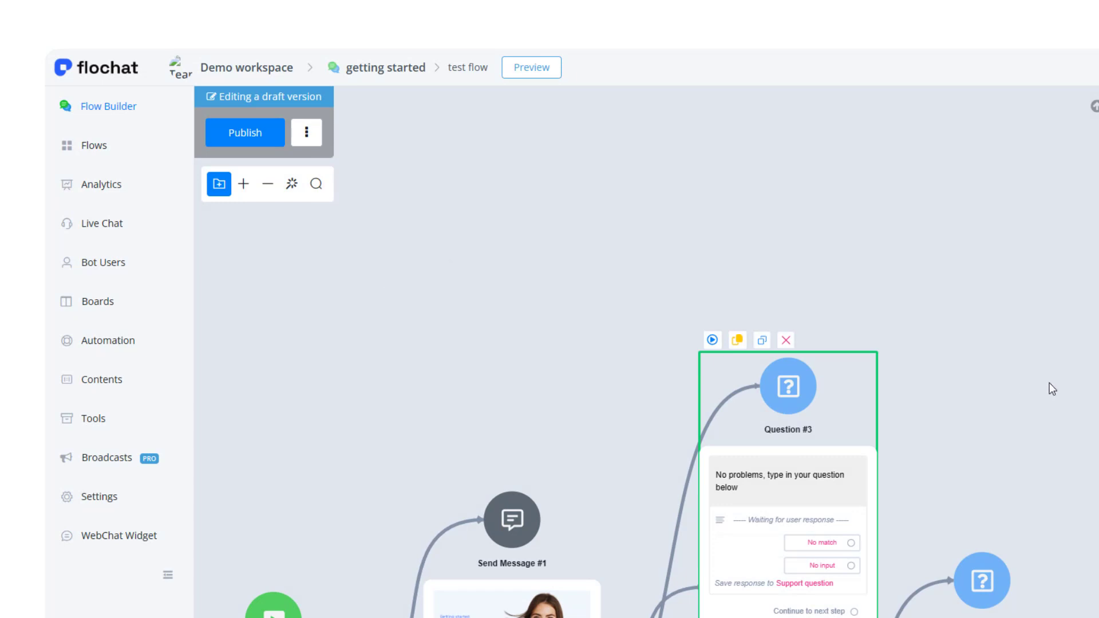
Add a Send Message step connected after the support question step.
scroll(961, 490, down, 2)
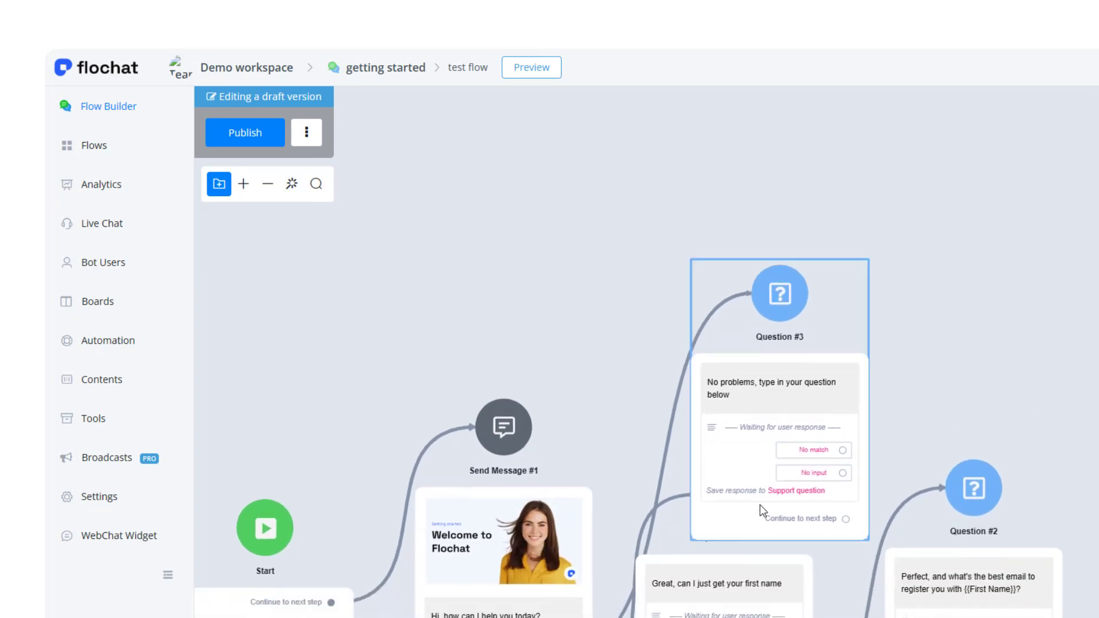
drag(763, 515, 703, 390)
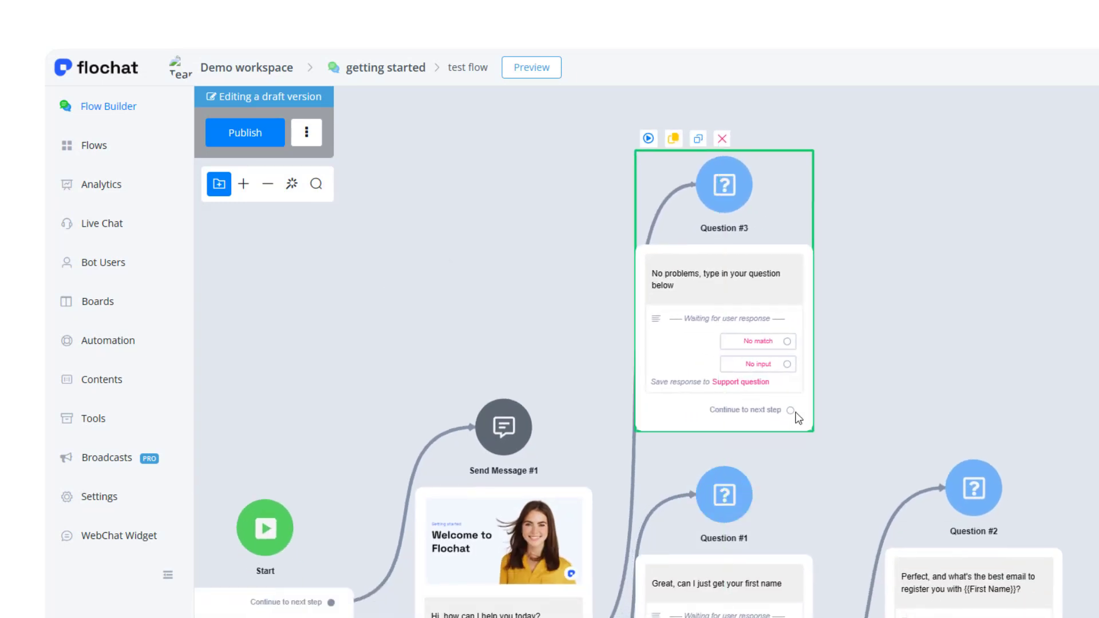
drag(791, 409, 874, 220)
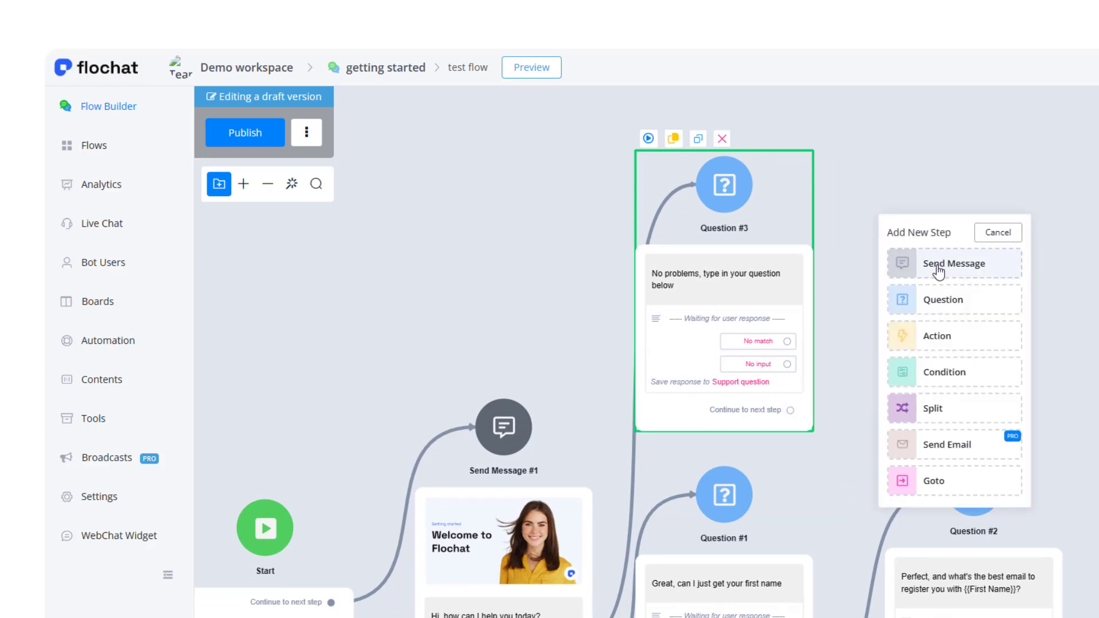
click(910, 270)
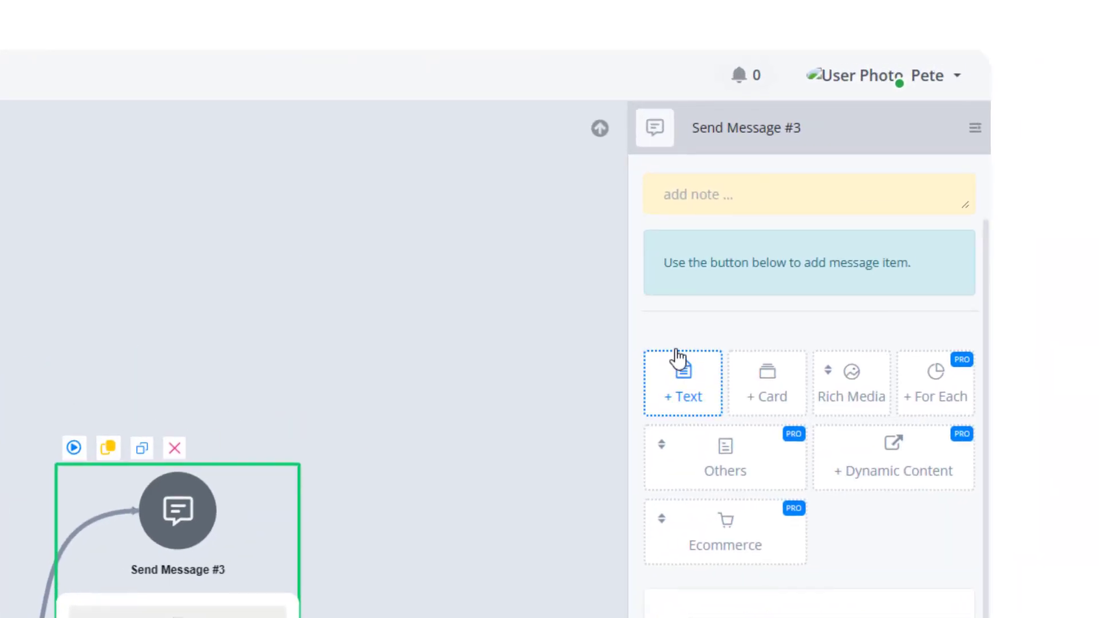
Add a text item reading "Great we have just notified one of the support team and they will be with you shortly {{First Name}}".
click(678, 363)
click(719, 202)
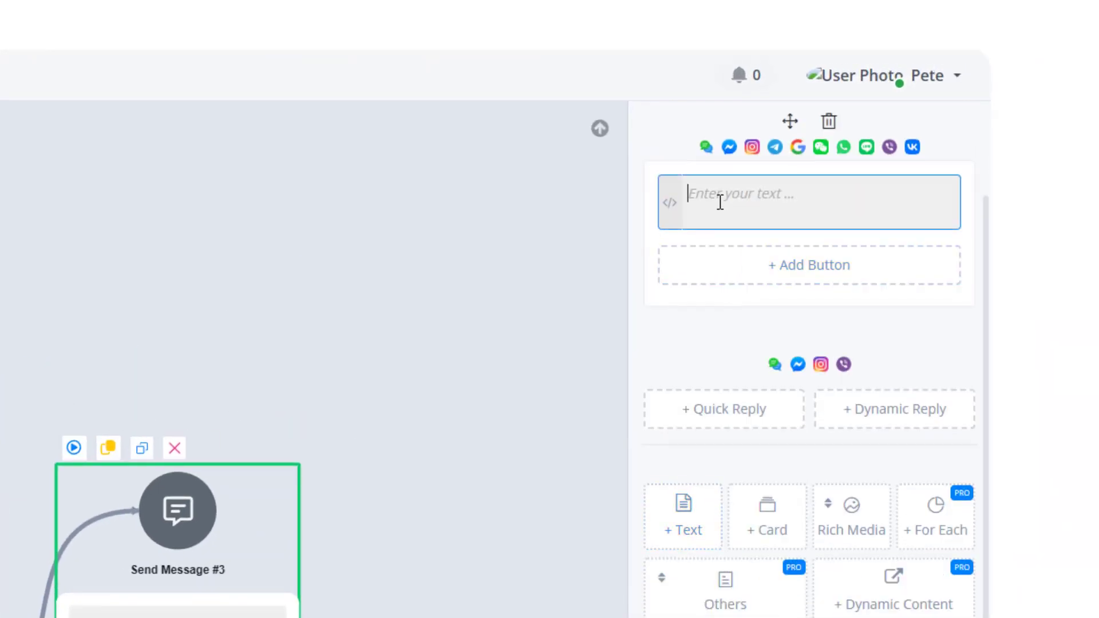
text(Great we have just no)
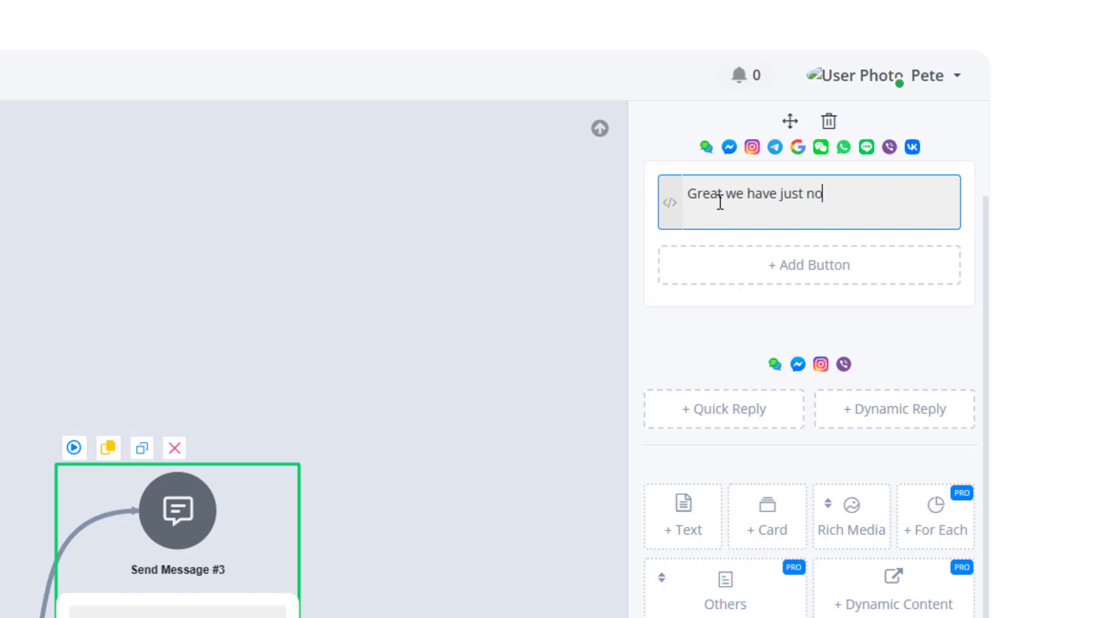
text(tified one of the )
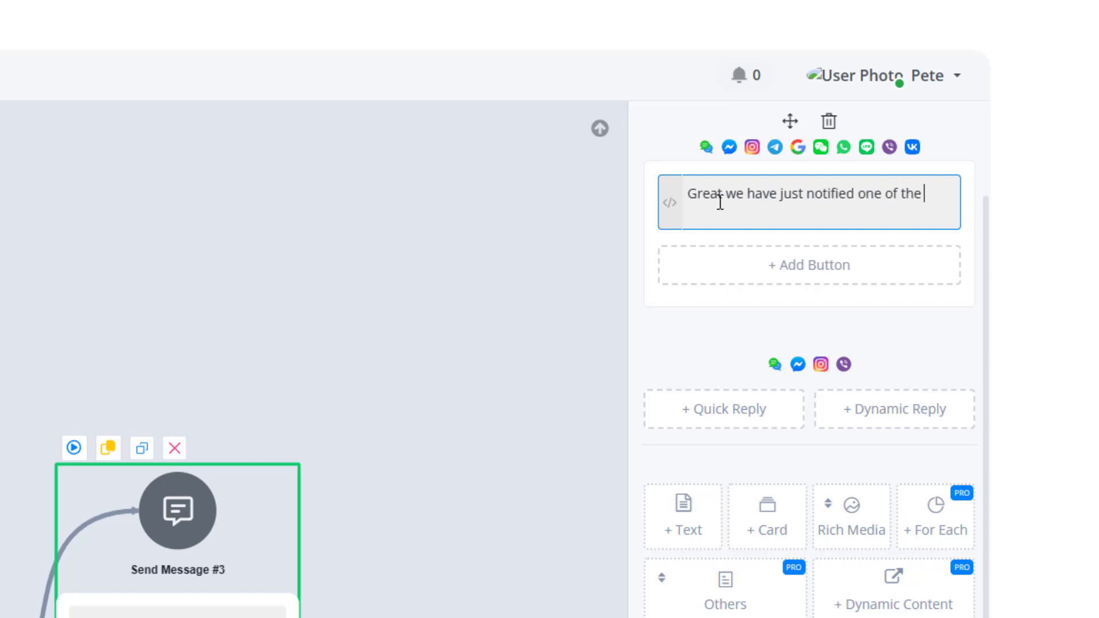
text(a)
text(upport)
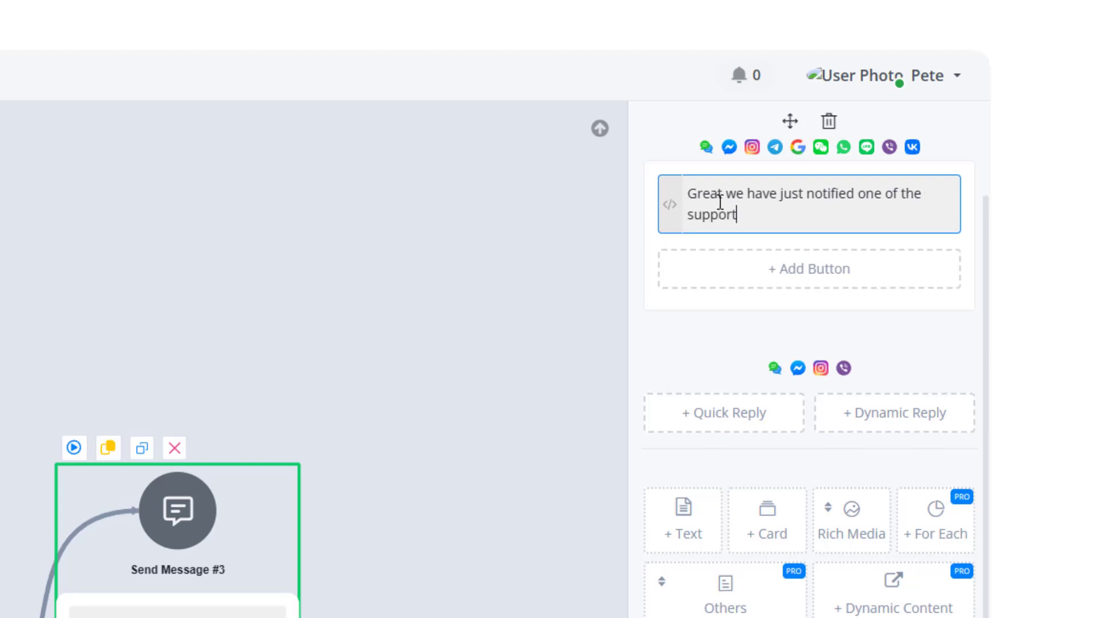
text( team and they)
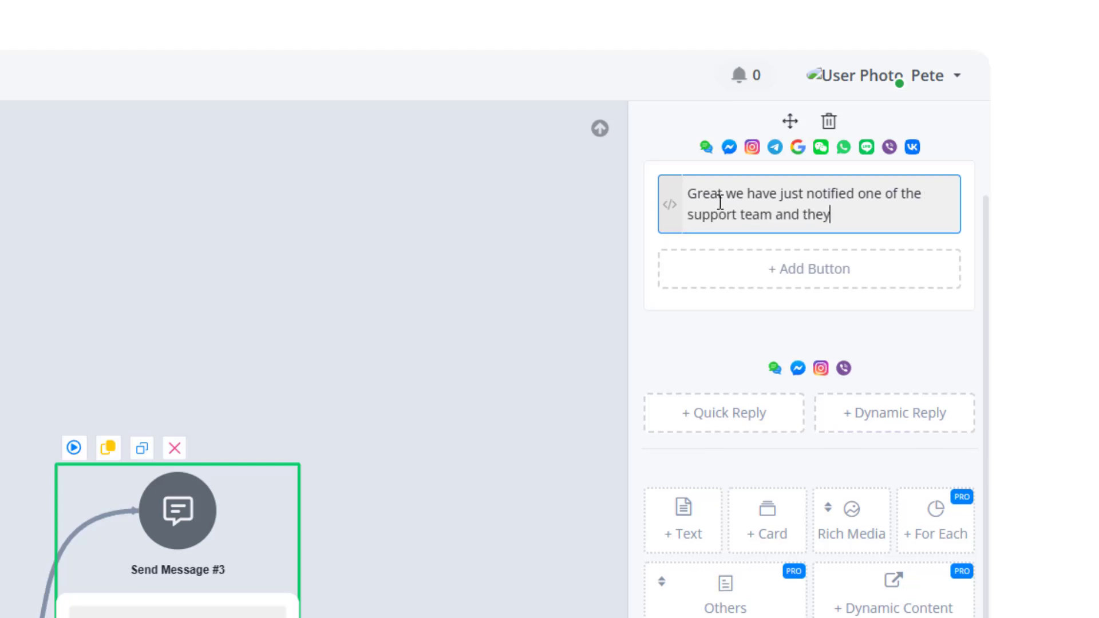
text( will be with )
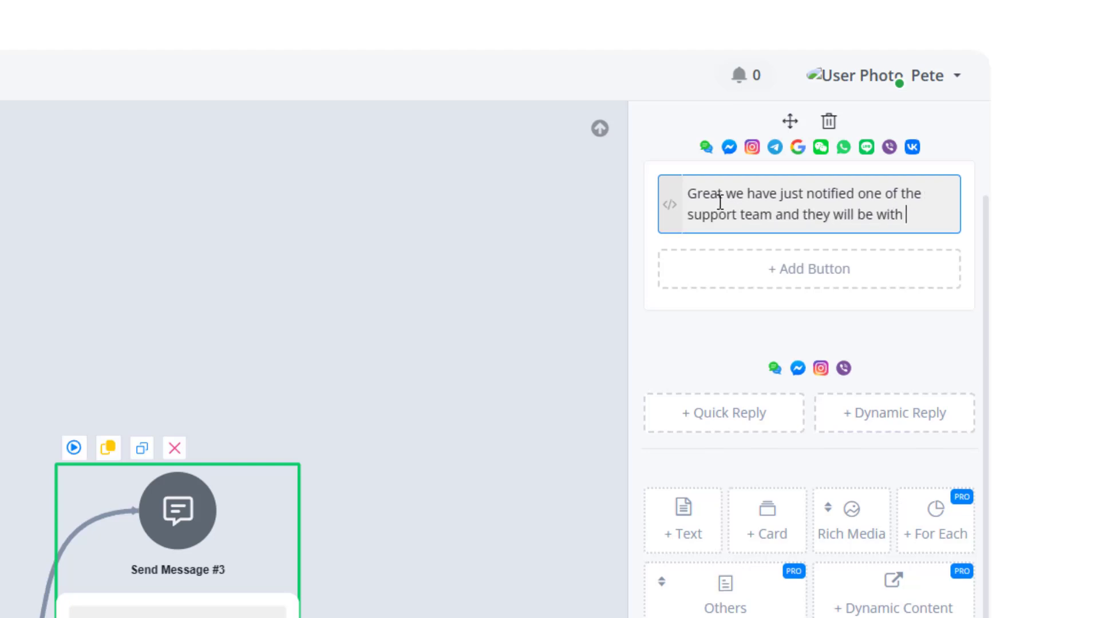
text(you short)
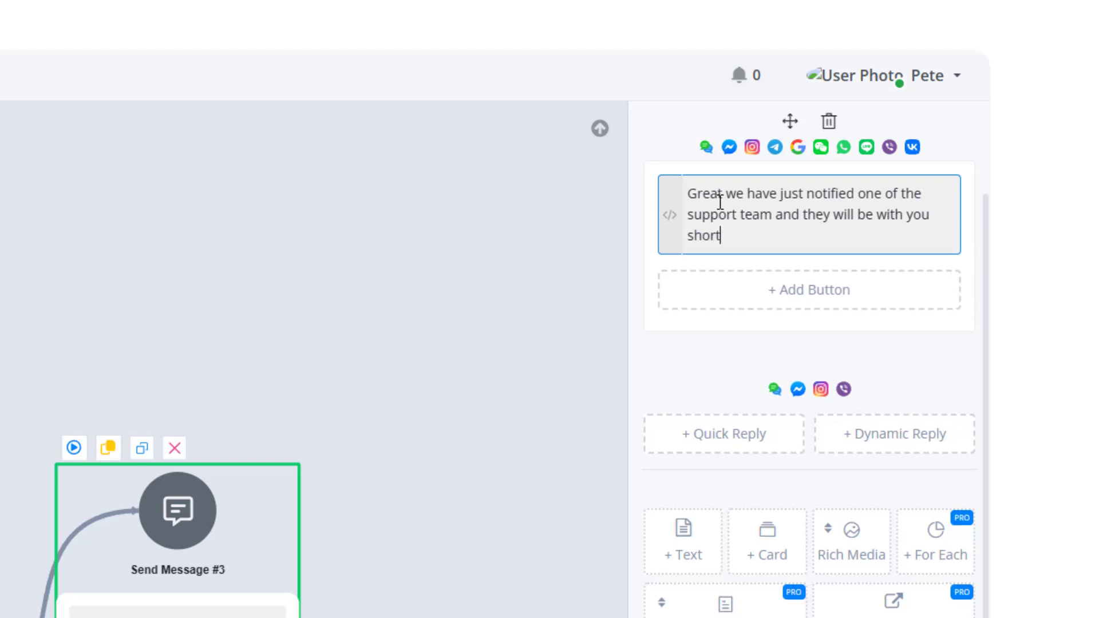
text(ly {{fisr)
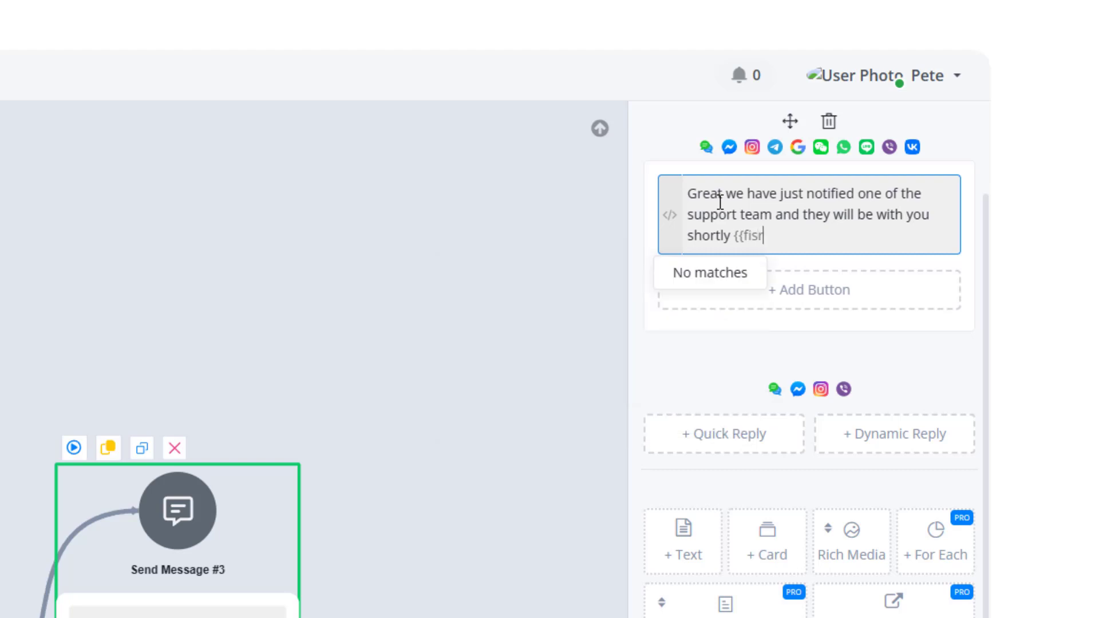
key(BackSpace)
key(BackSpace)
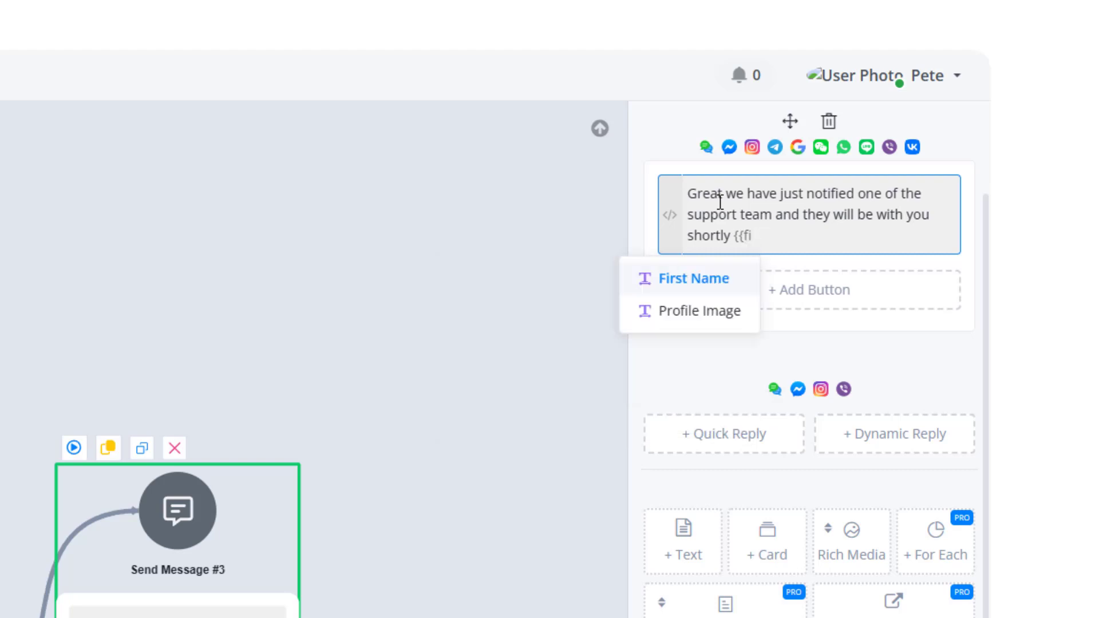
text(r)
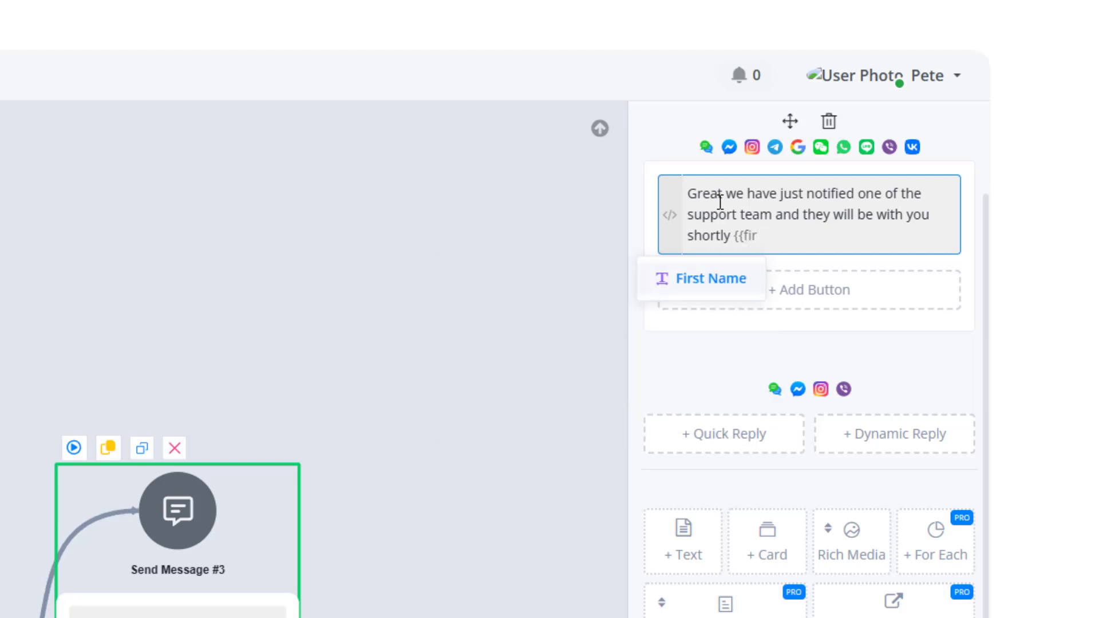
click(704, 291)
click(395, 238)
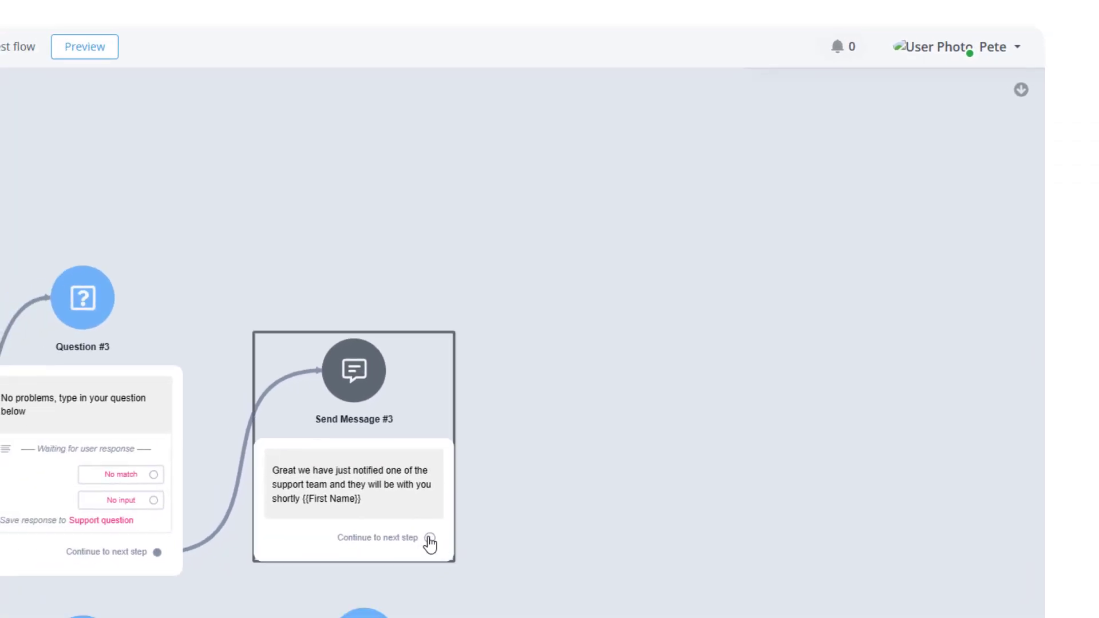
Add an Action step after the support message and open its notification action options.
drag(428, 538, 549, 357)
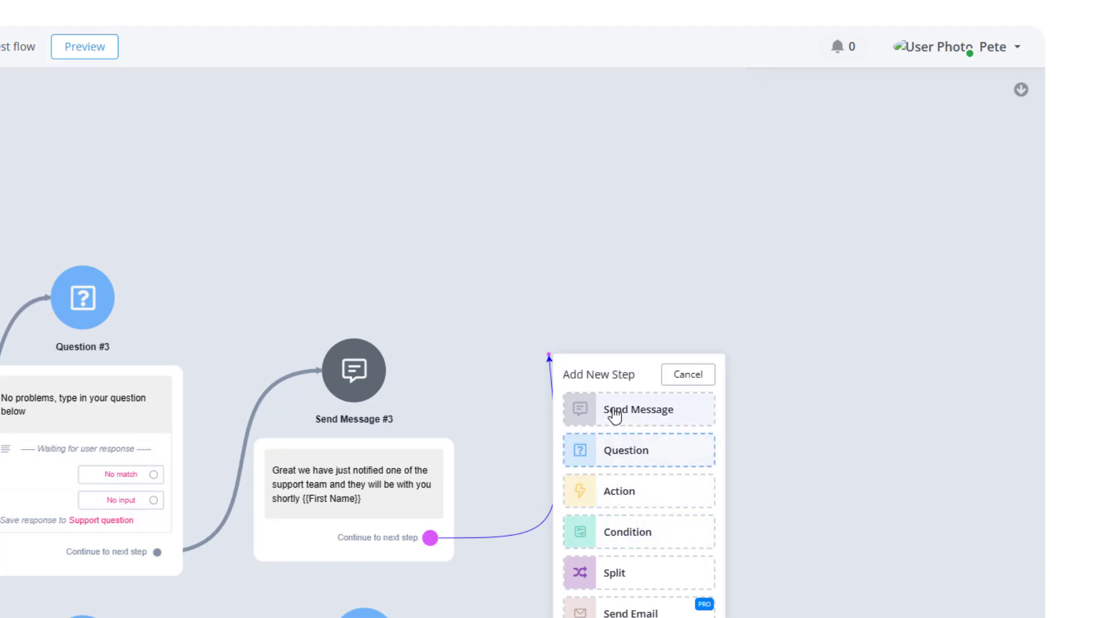
click(606, 498)
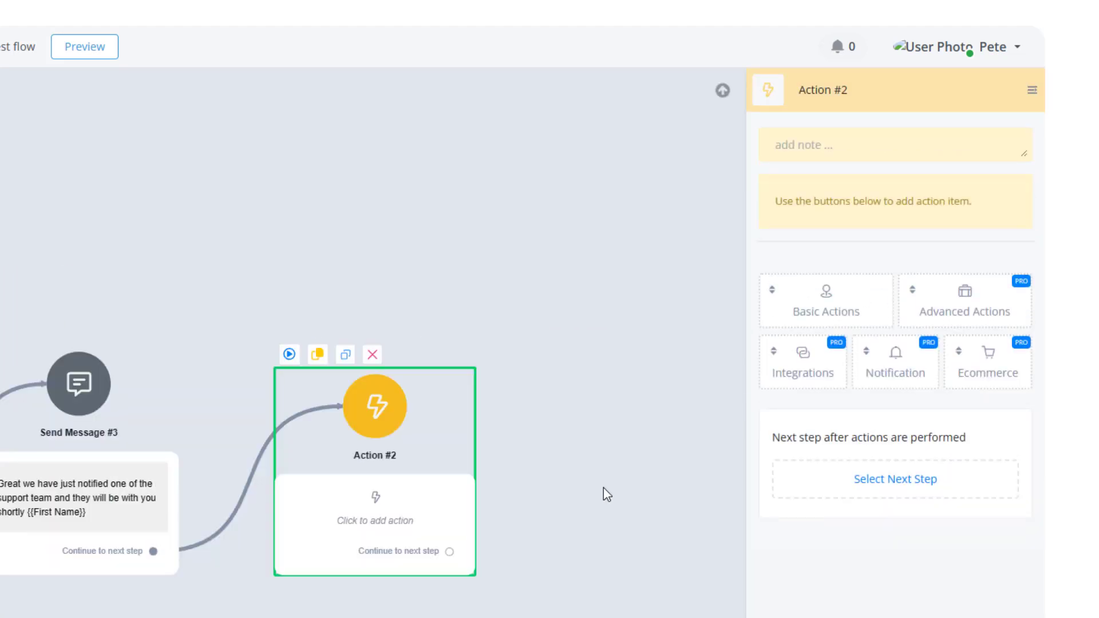
click(893, 373)
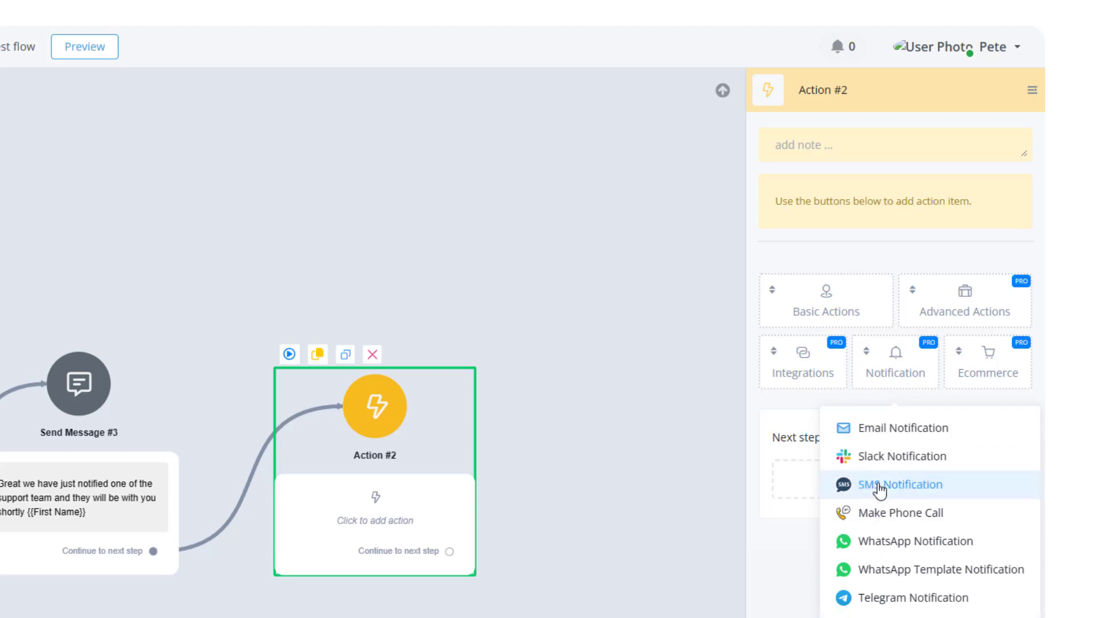
drag(844, 481, 750, 410)
click(586, 428)
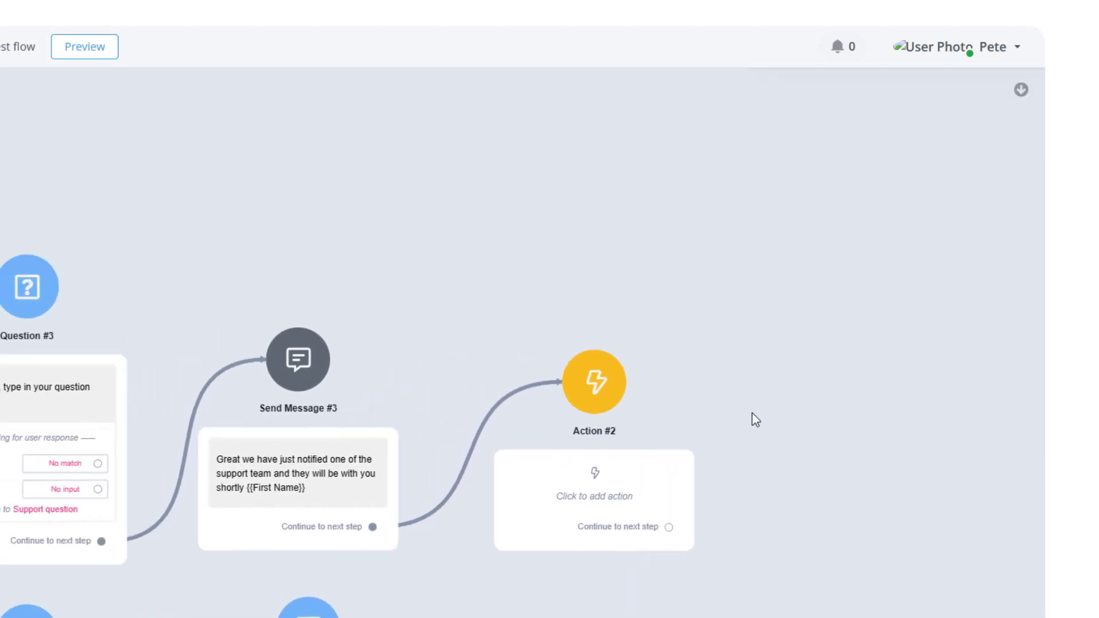
Remove the link between the support message and the Action step, then delete the Action step.
click(620, 504)
drag(448, 610, 797, 509)
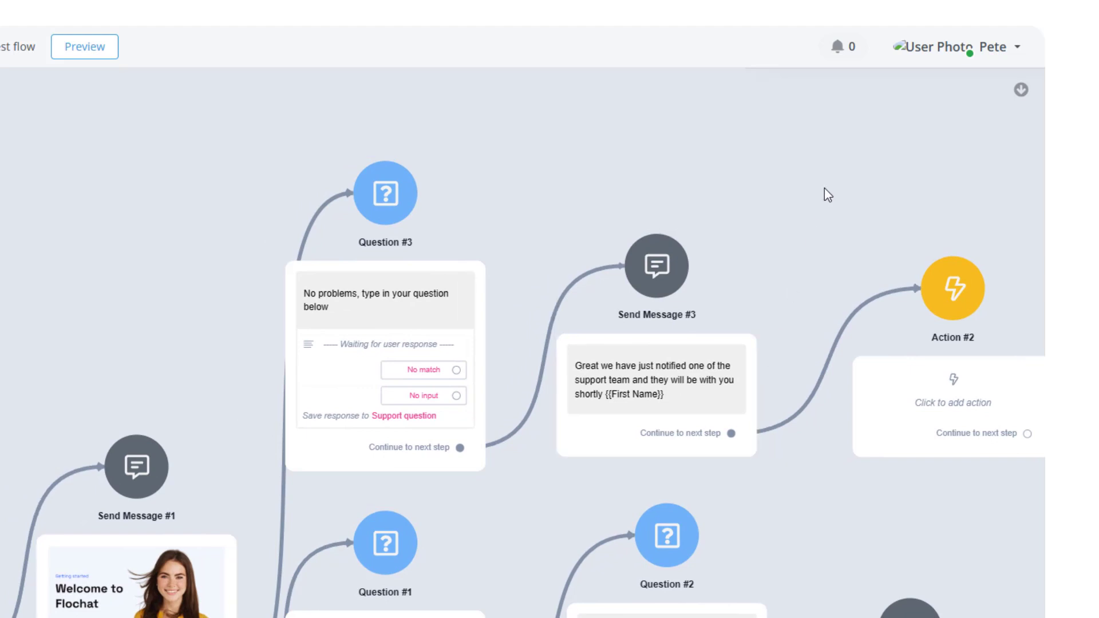
drag(826, 194, 633, 204)
drag(720, 401, 817, 401)
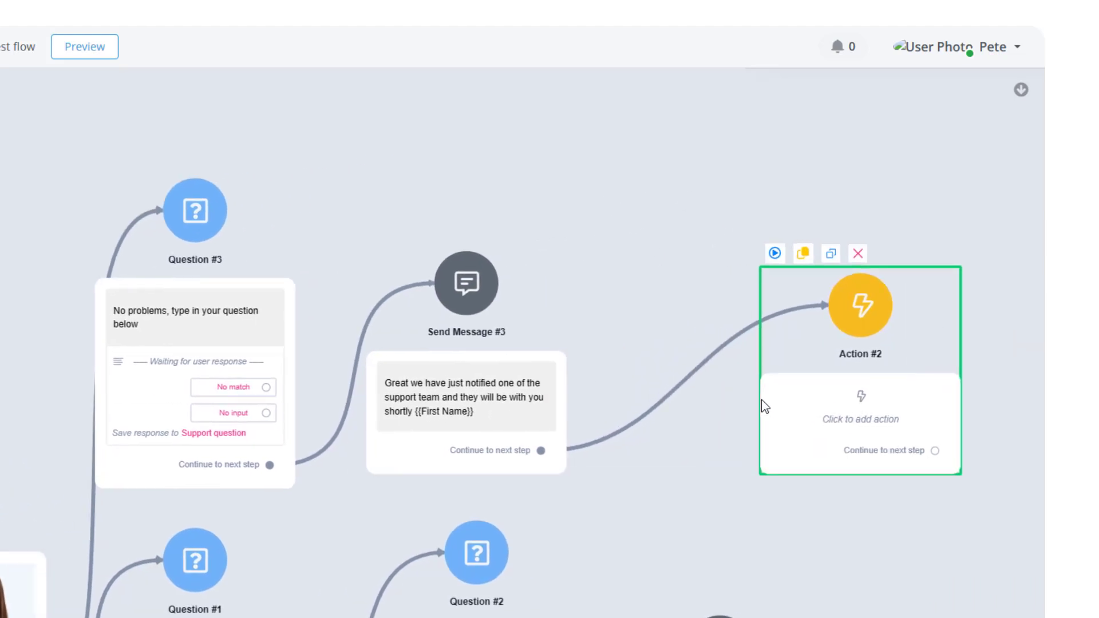
mouse_move(726, 382)
click(672, 378)
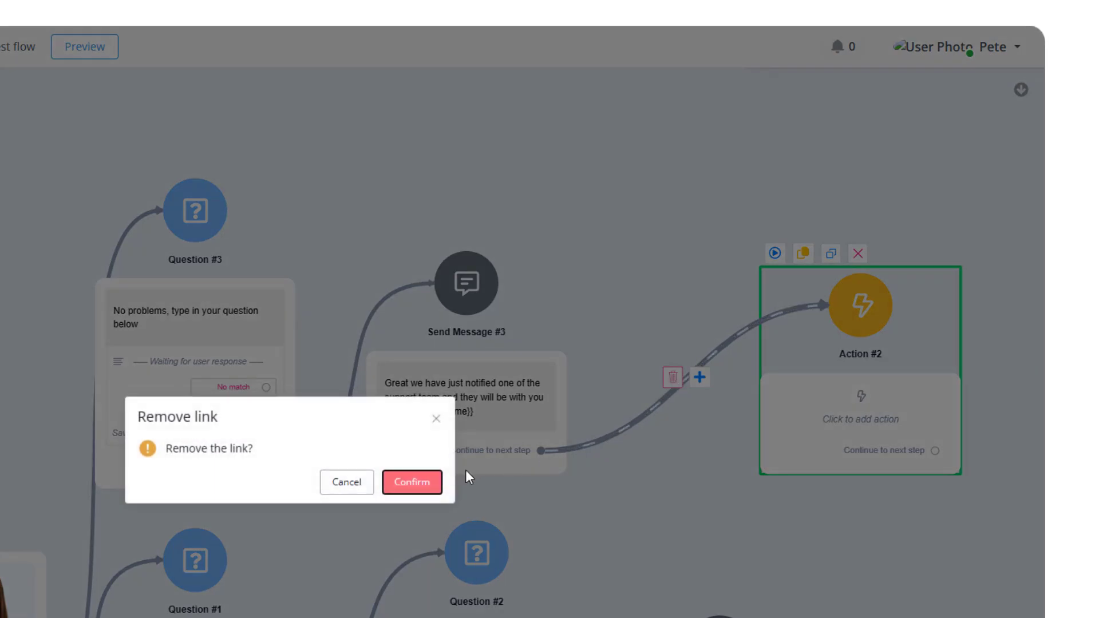
click(429, 481)
drag(626, 267, 579, 304)
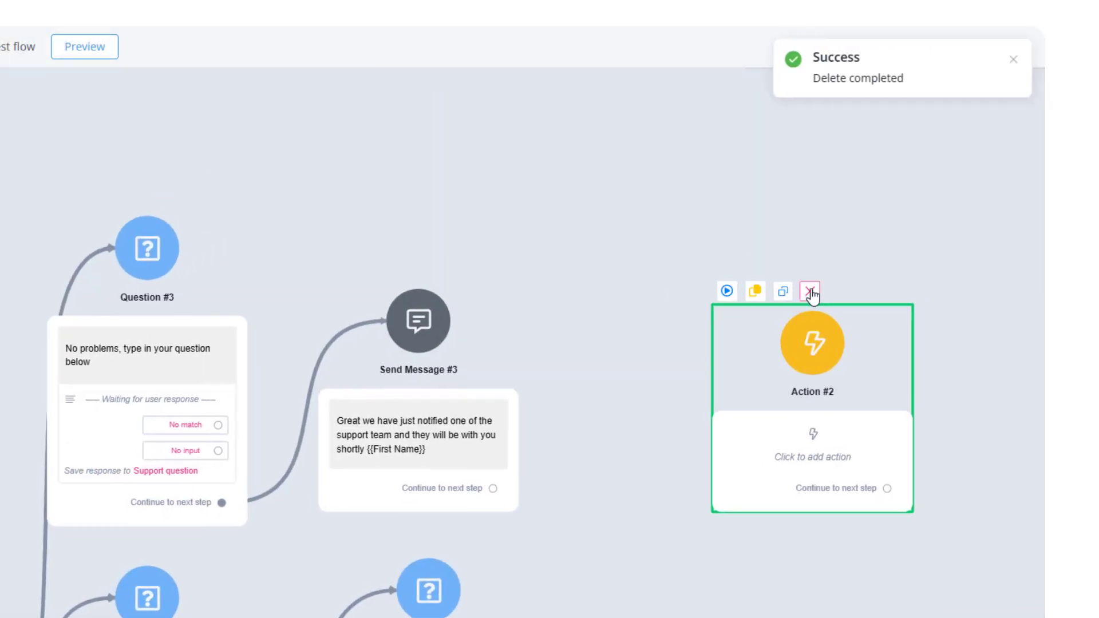
click(809, 291)
click(422, 485)
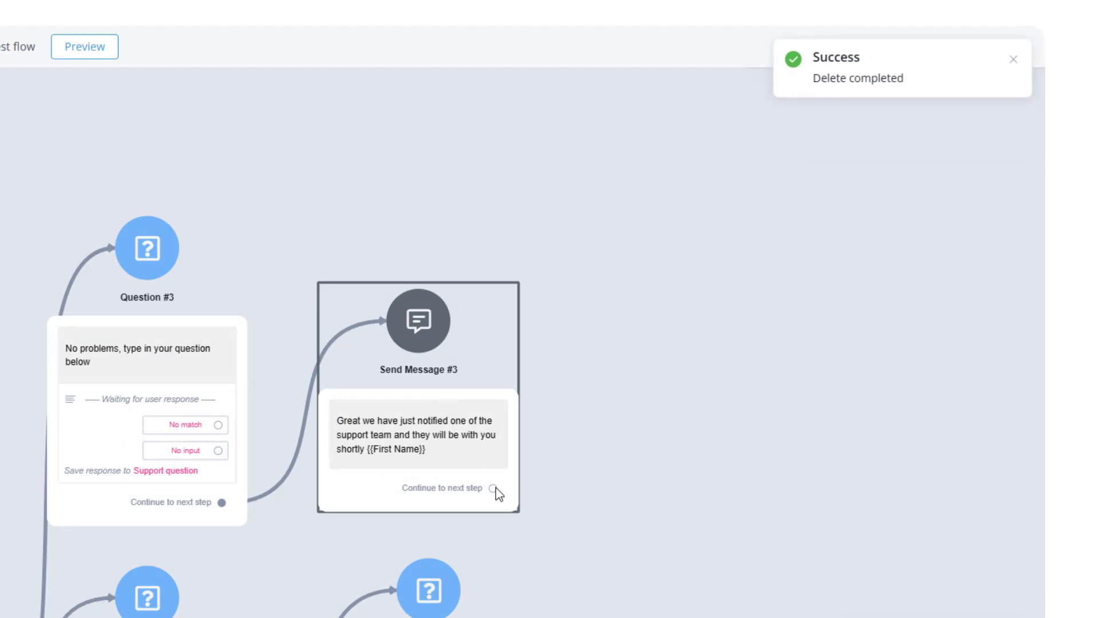
Add a Send Message step connected after the support confirmation message.
drag(494, 489, 649, 303)
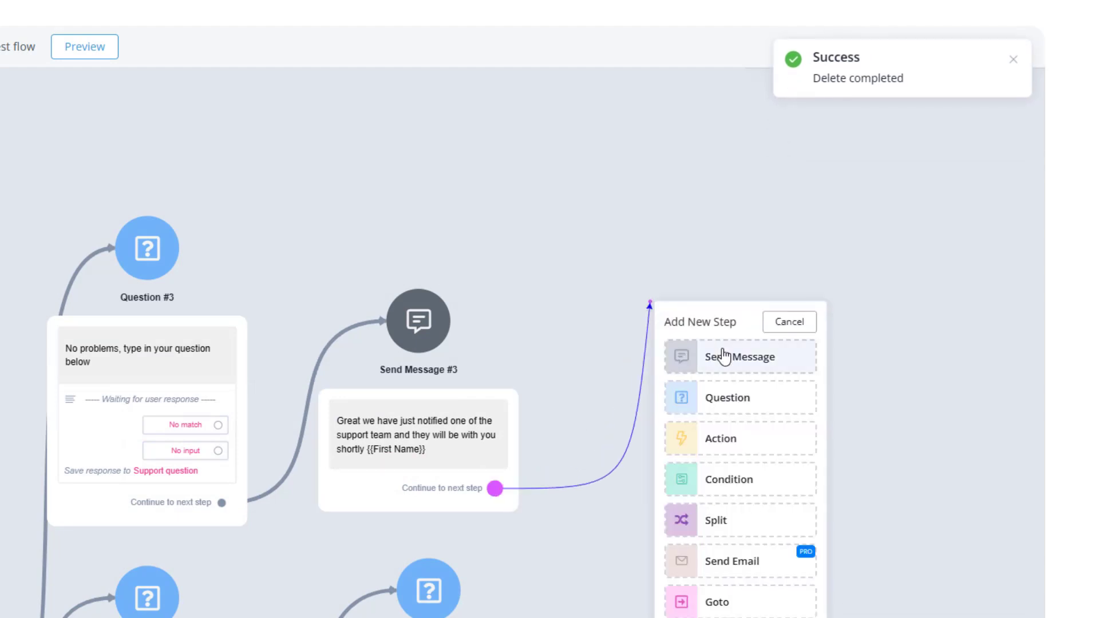
click(725, 358)
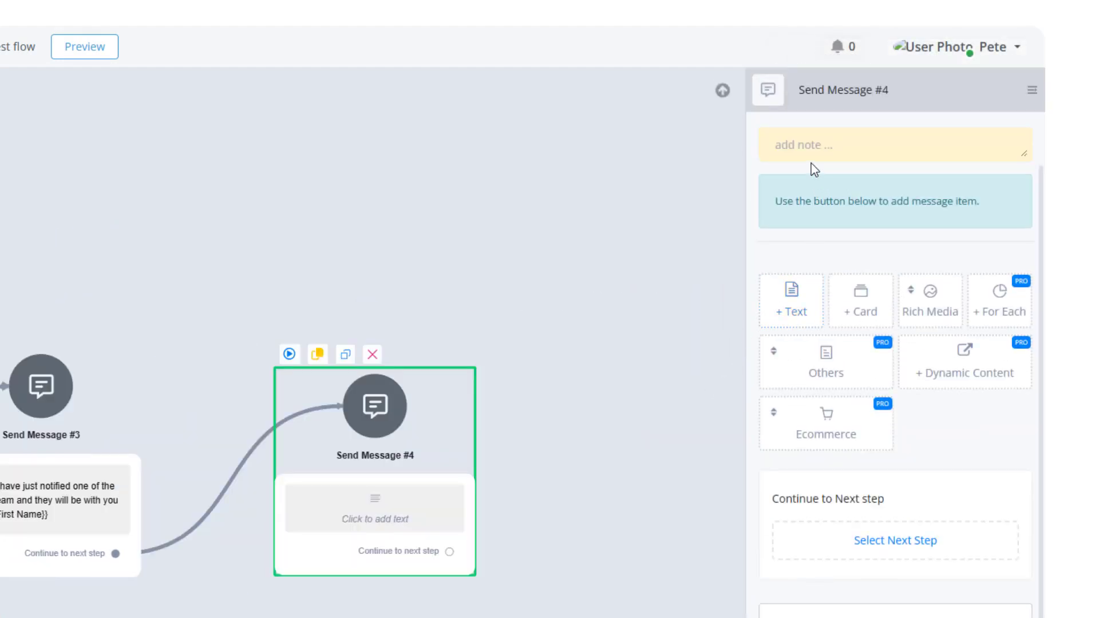
Add a text item starting with the First Name field followed by "just asked a question".
click(787, 309)
click(826, 146)
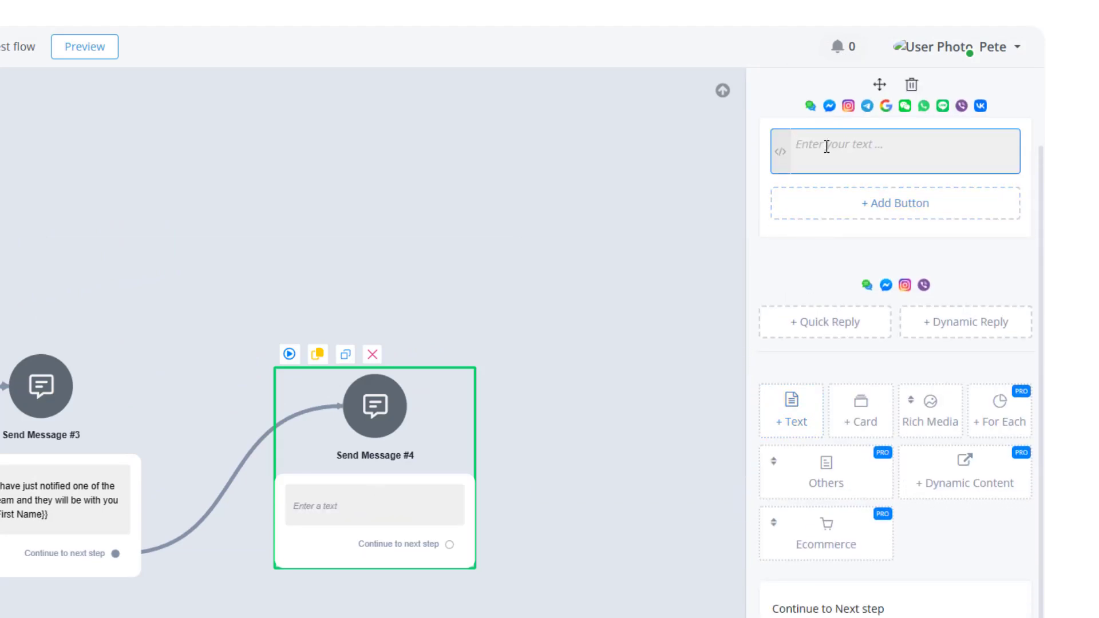
text({{)
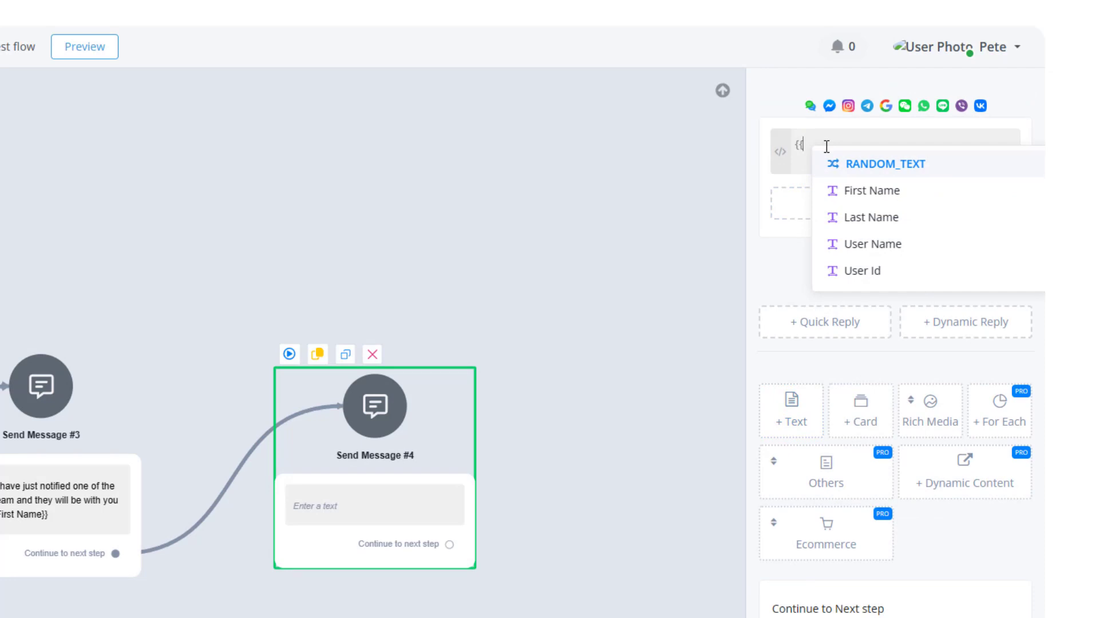
text(fis)
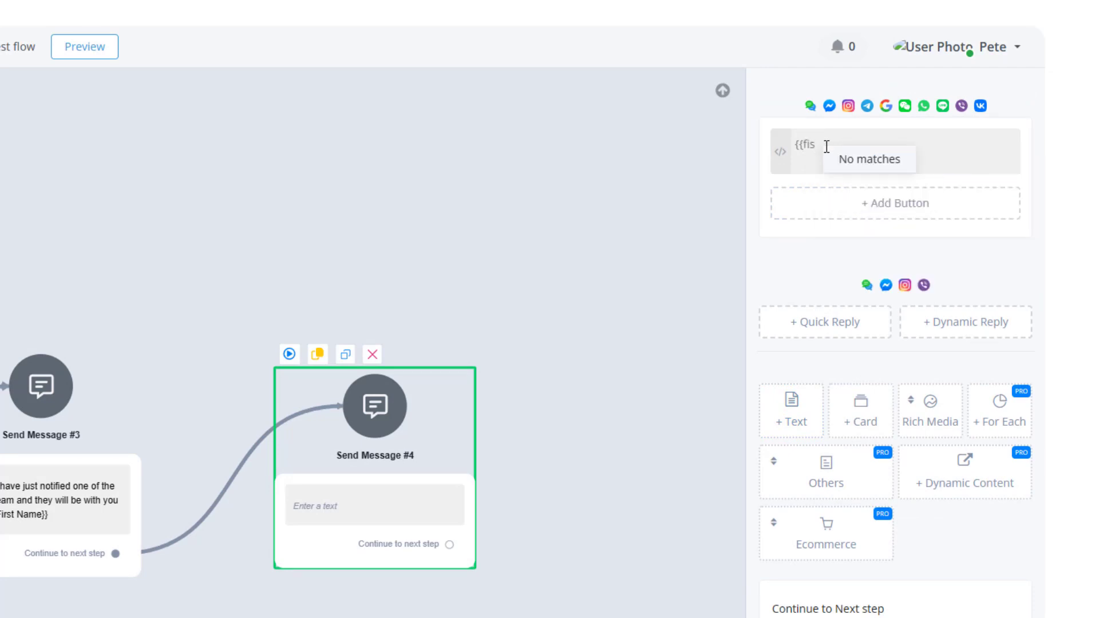
key(BackSpace)
text(rst)
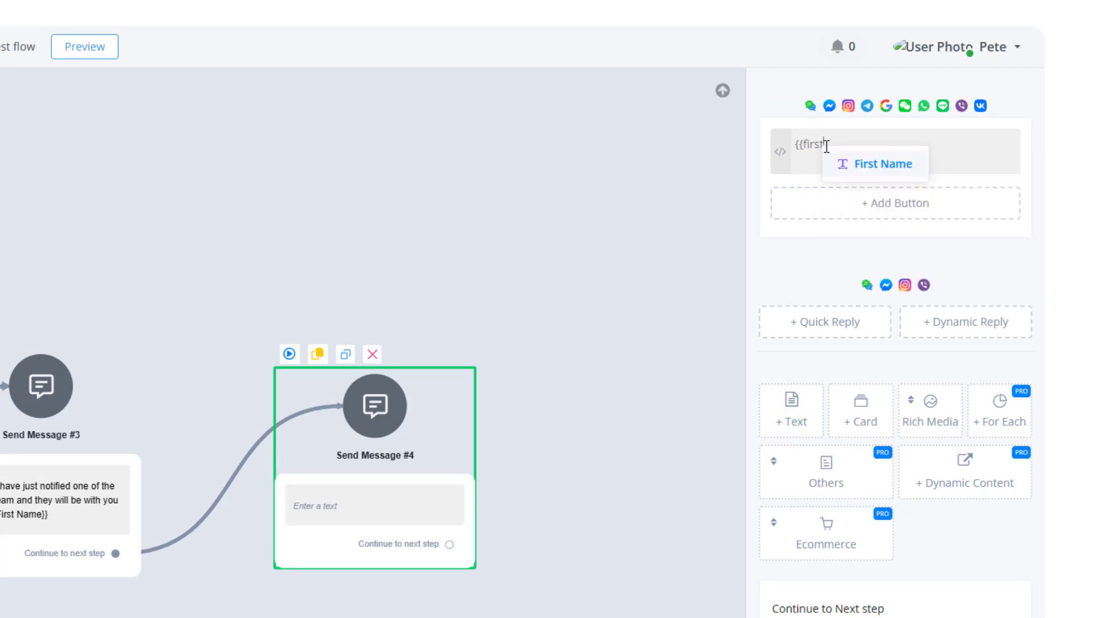
click(868, 164)
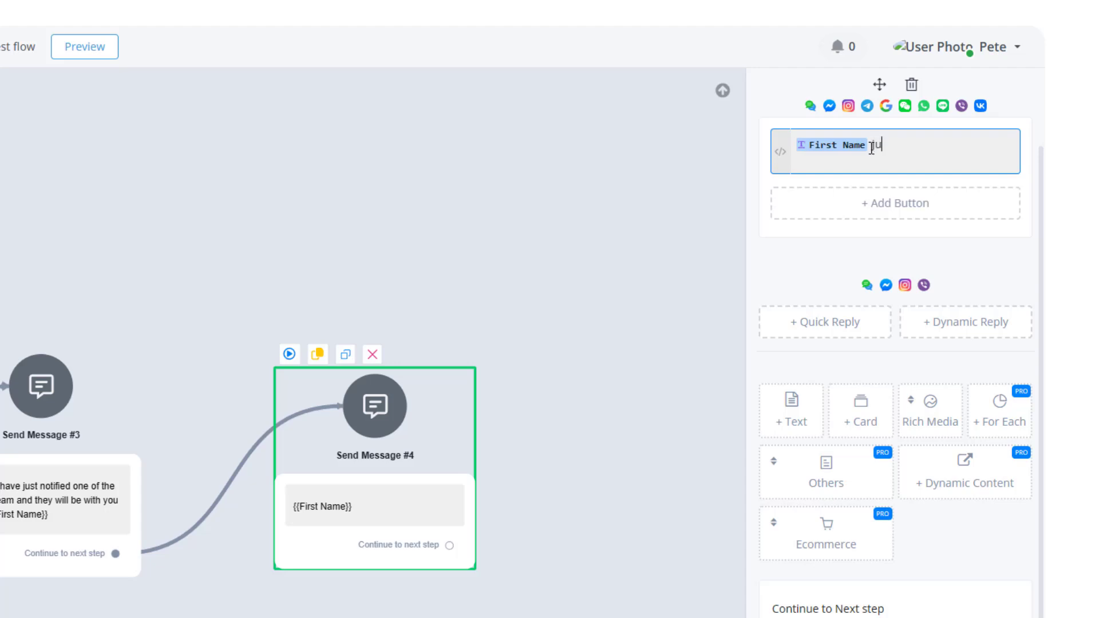
text(just asked a question)
key(Return)
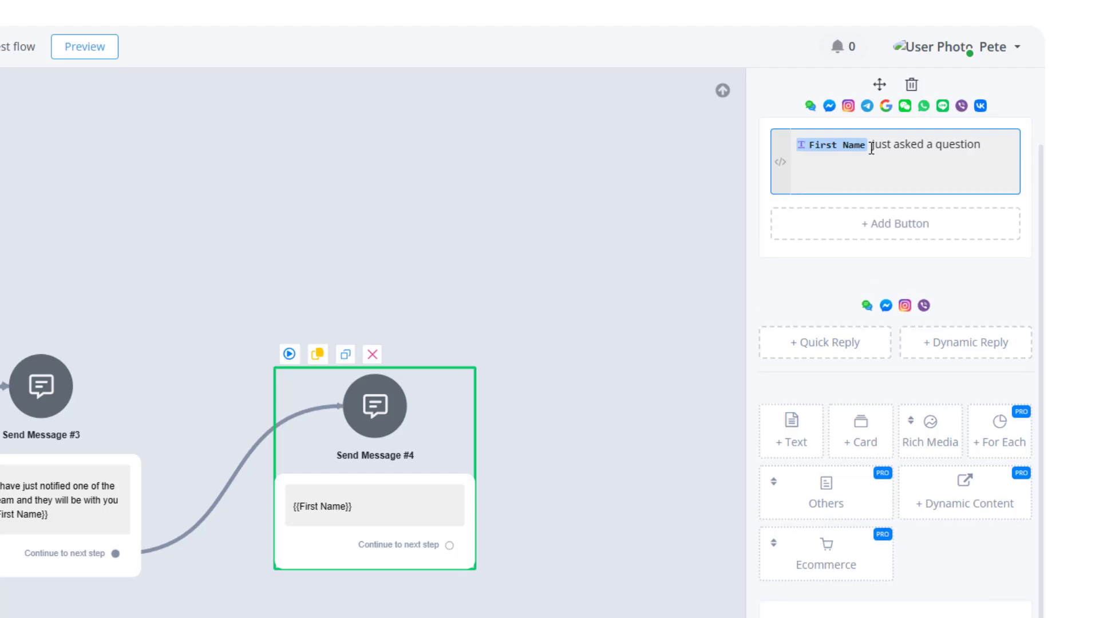
Add a second line reading "Question:" followed by the Support question field.
text(QUS)
text(estiomjn)
text({suppo)
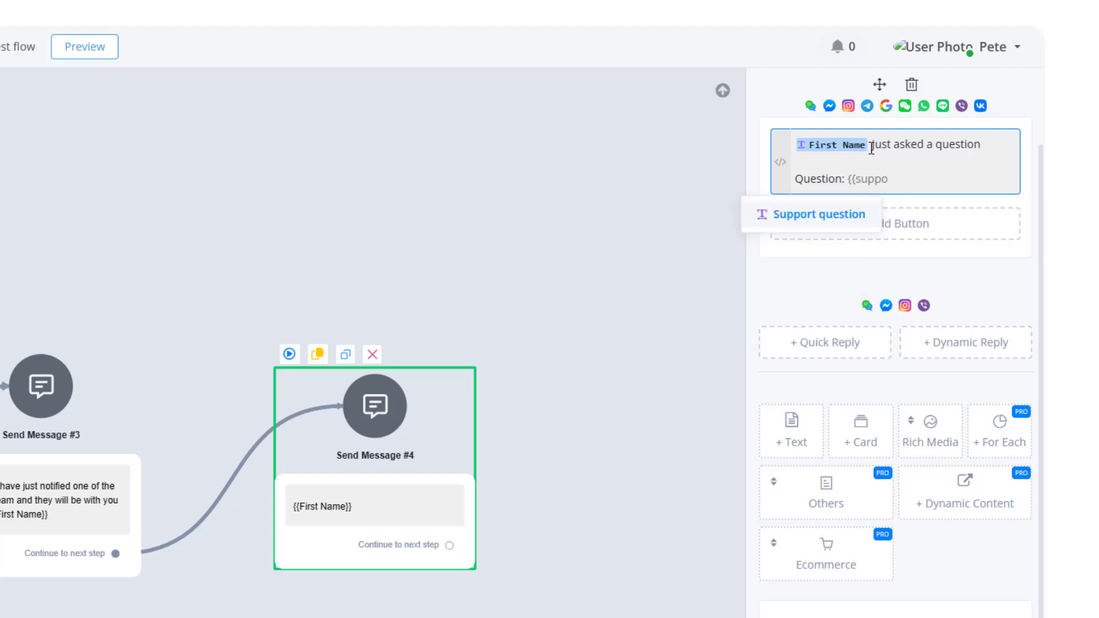
click(838, 213)
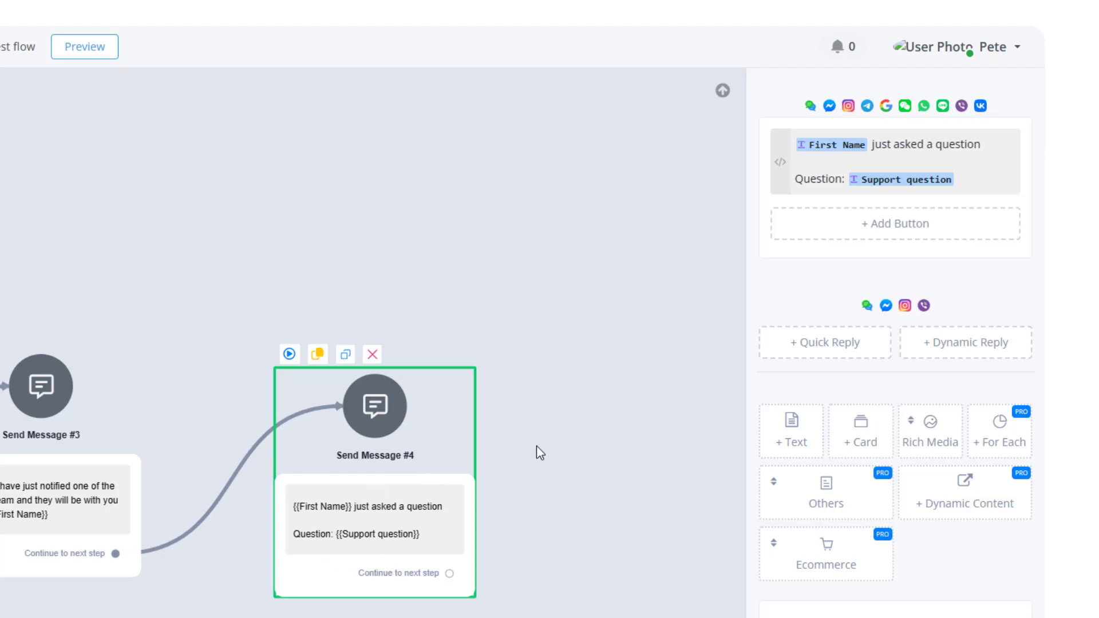
click(558, 416)
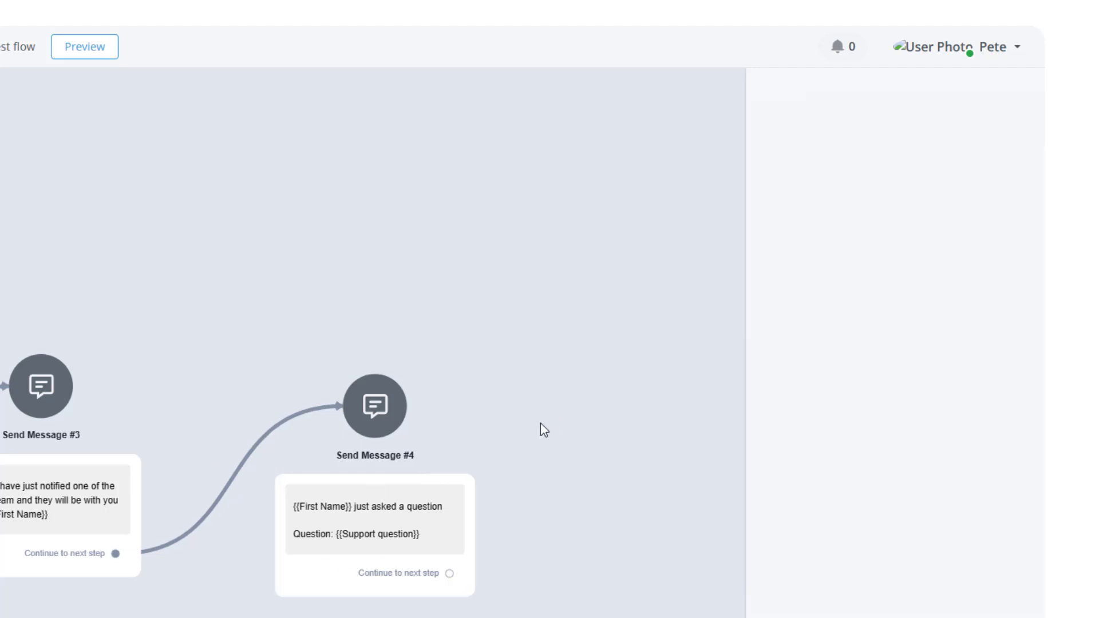
Publish the flow.
drag(527, 447, 839, 405)
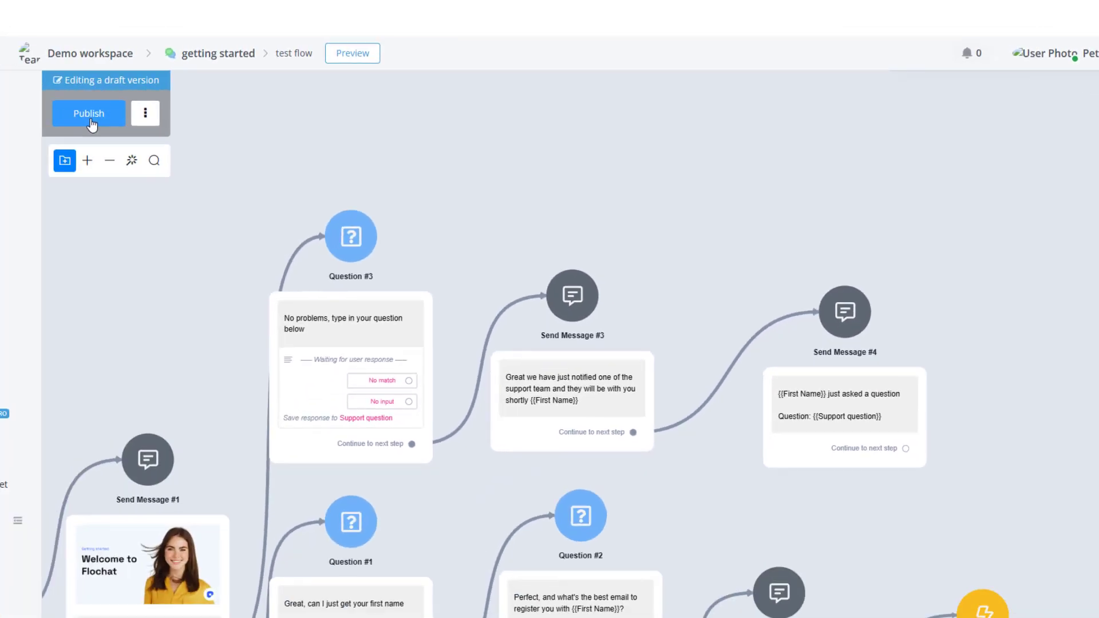
click(89, 119)
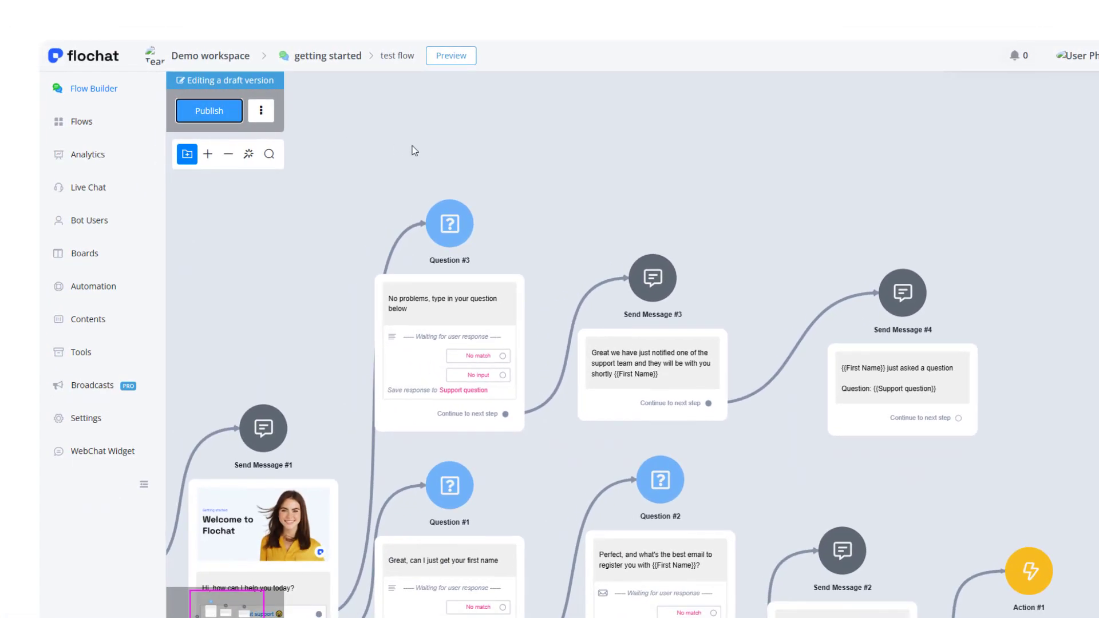
drag(350, 149, 528, 105)
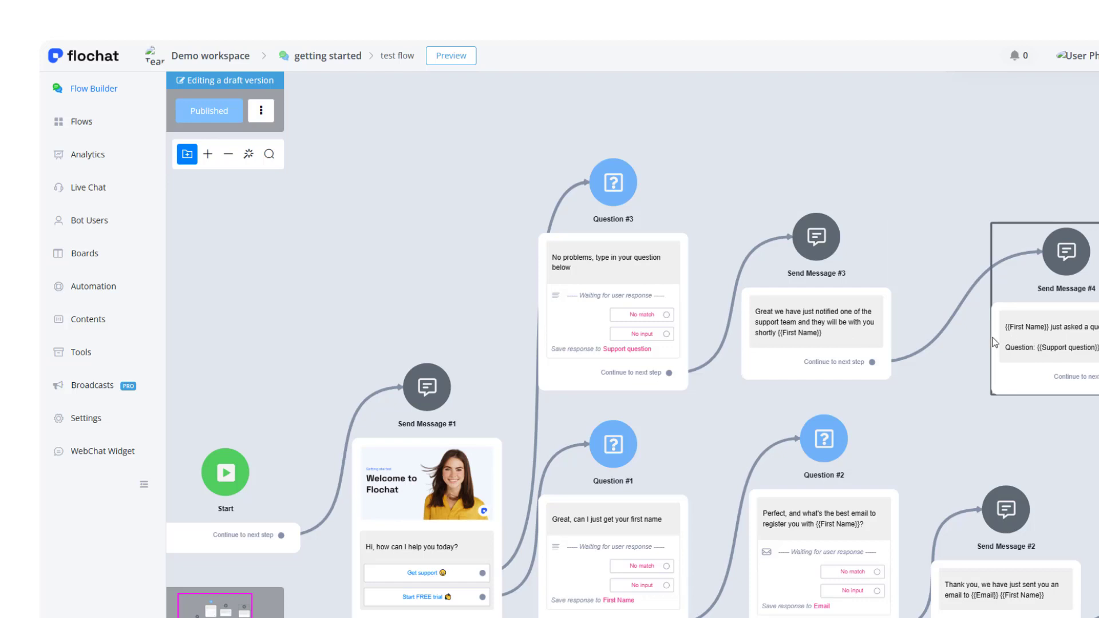
Preview the flow in a popup and choose the Get support button.
drag(831, 165, 813, 179)
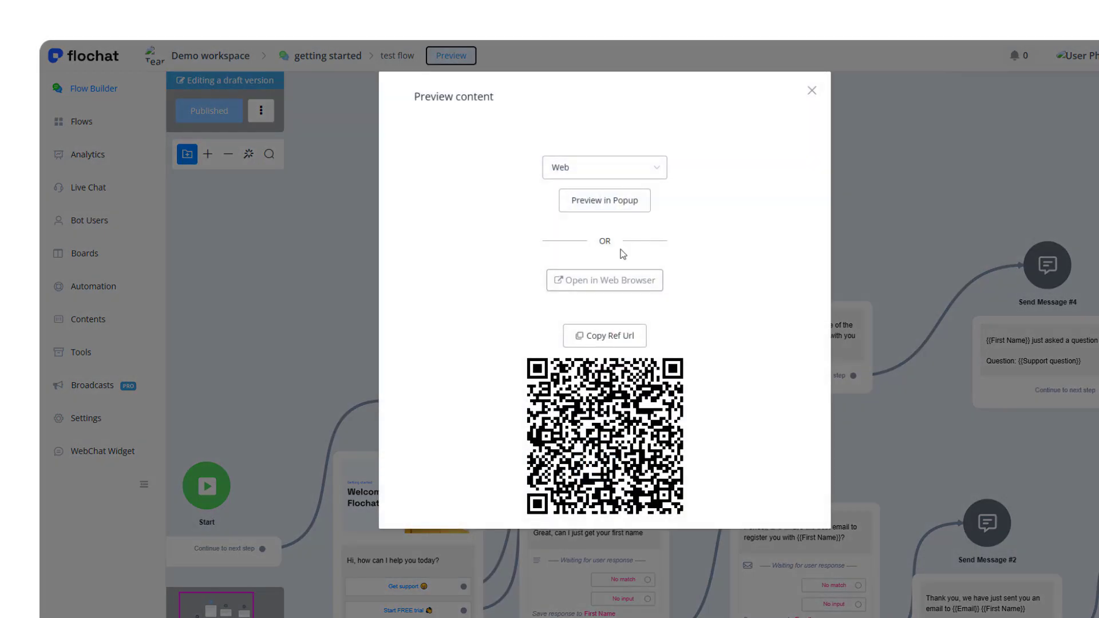
click(572, 201)
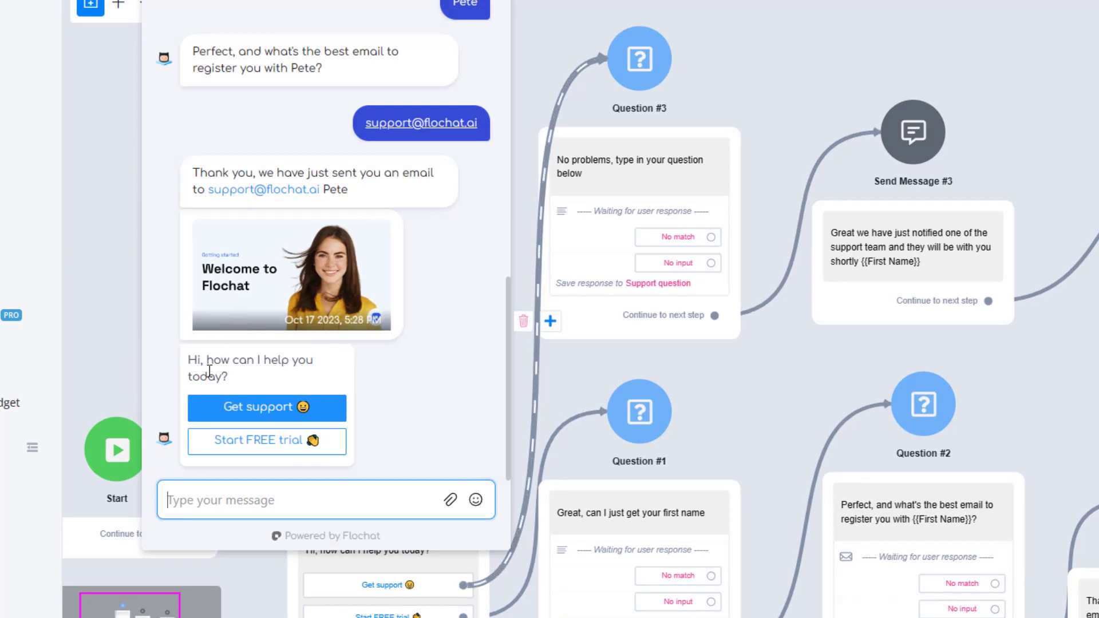
click(265, 407)
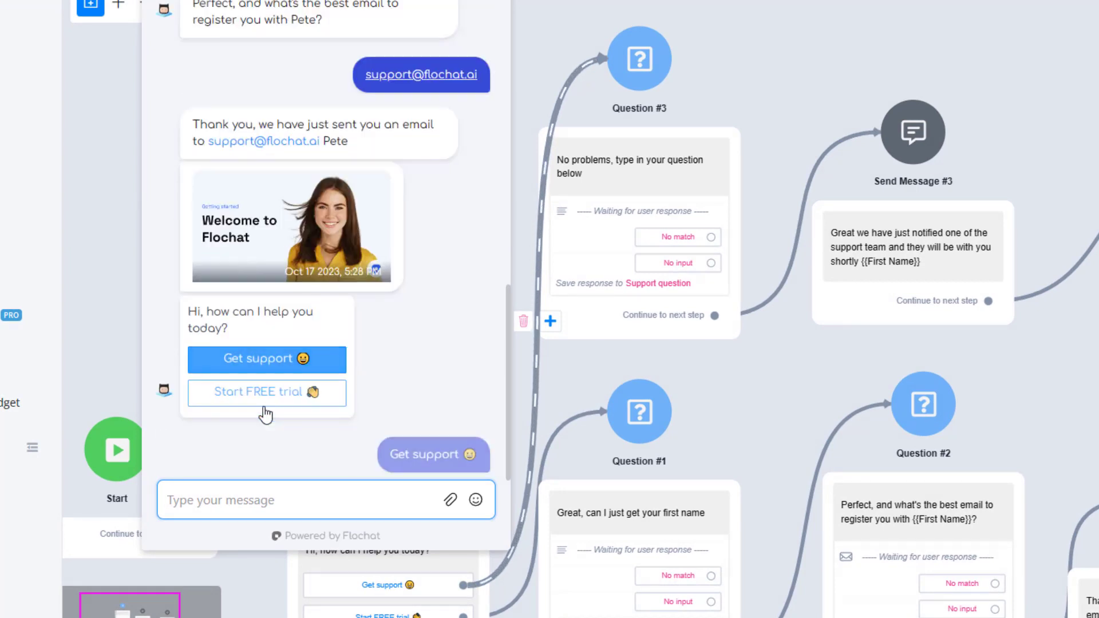
Send the question "I really need help with how to use facebook automations with flochat, to help me get more followers." and close the preview.
click(240, 500)
text(I reall)
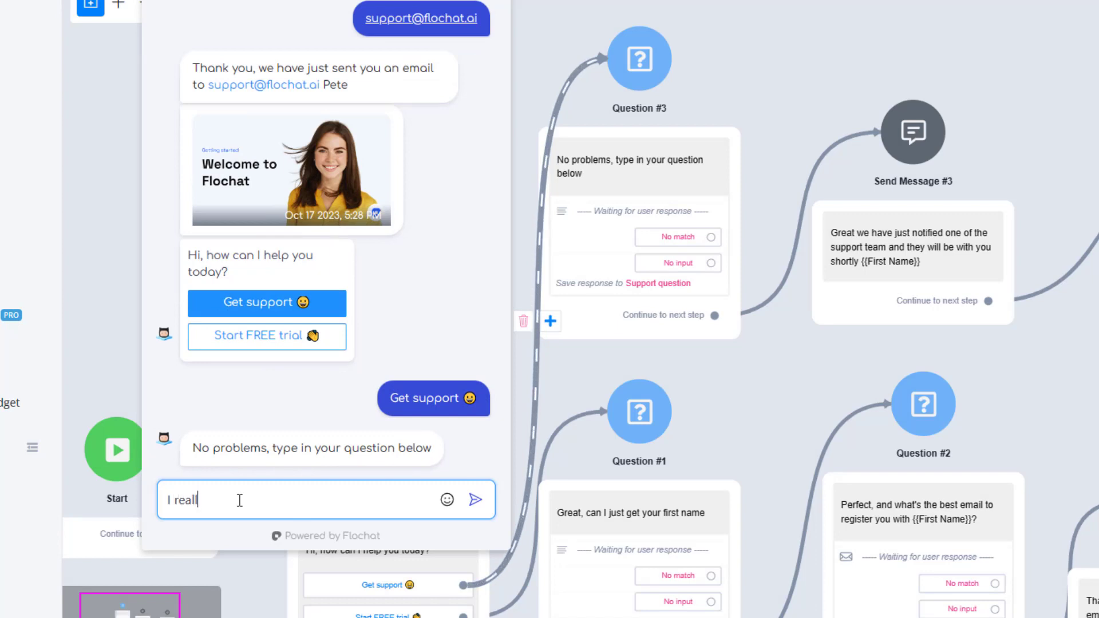
text(y need help with how to)
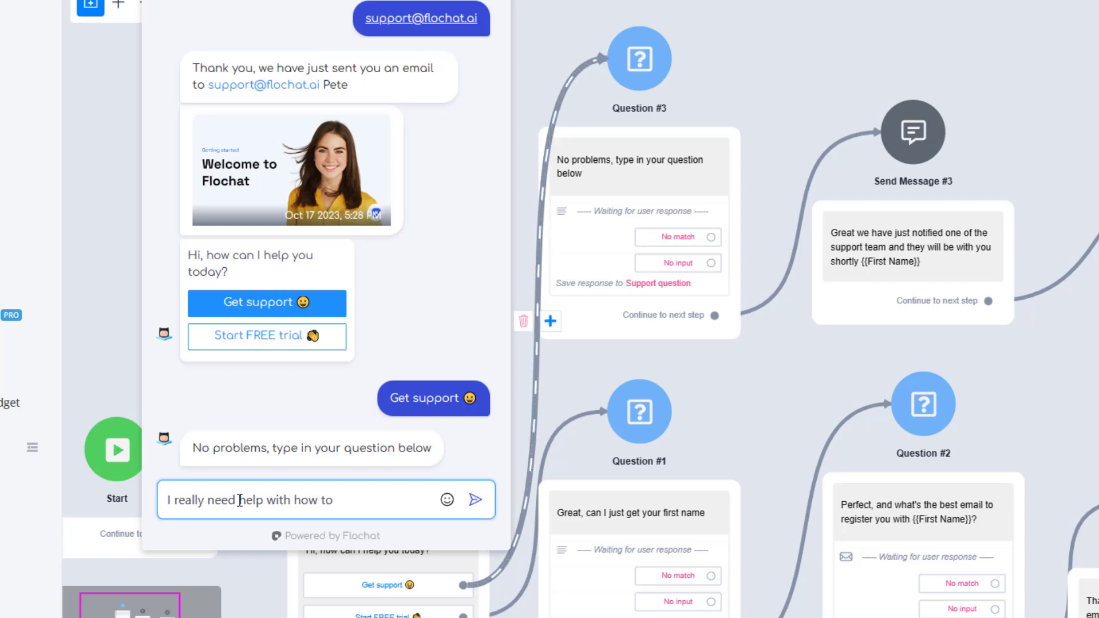
text( use facebook auto)
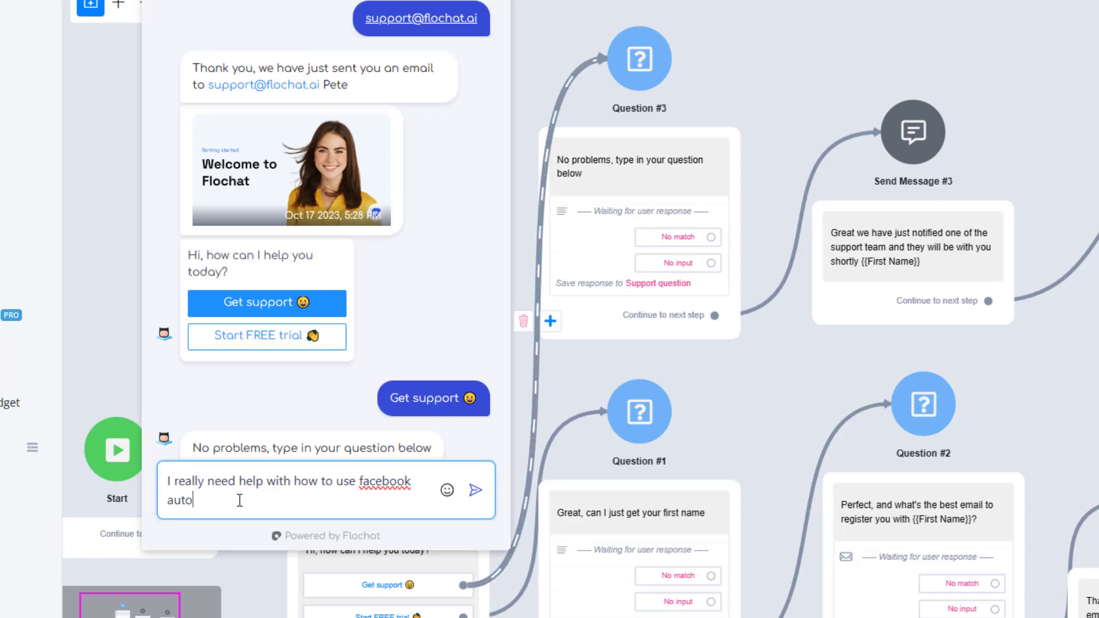
text(mations with flochat, )
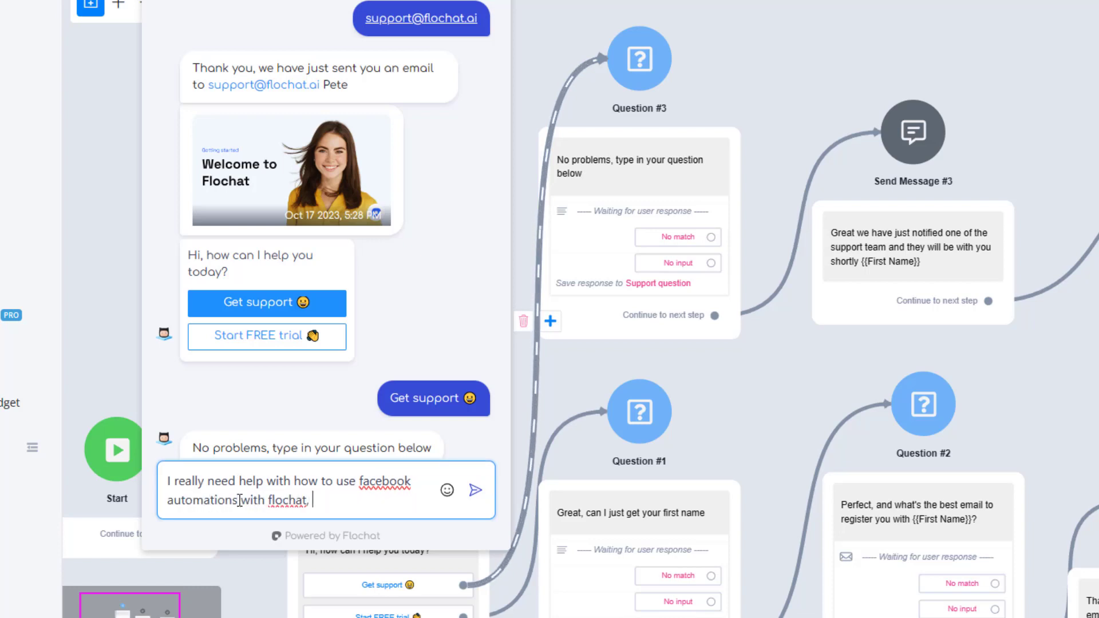
text(to help me get more)
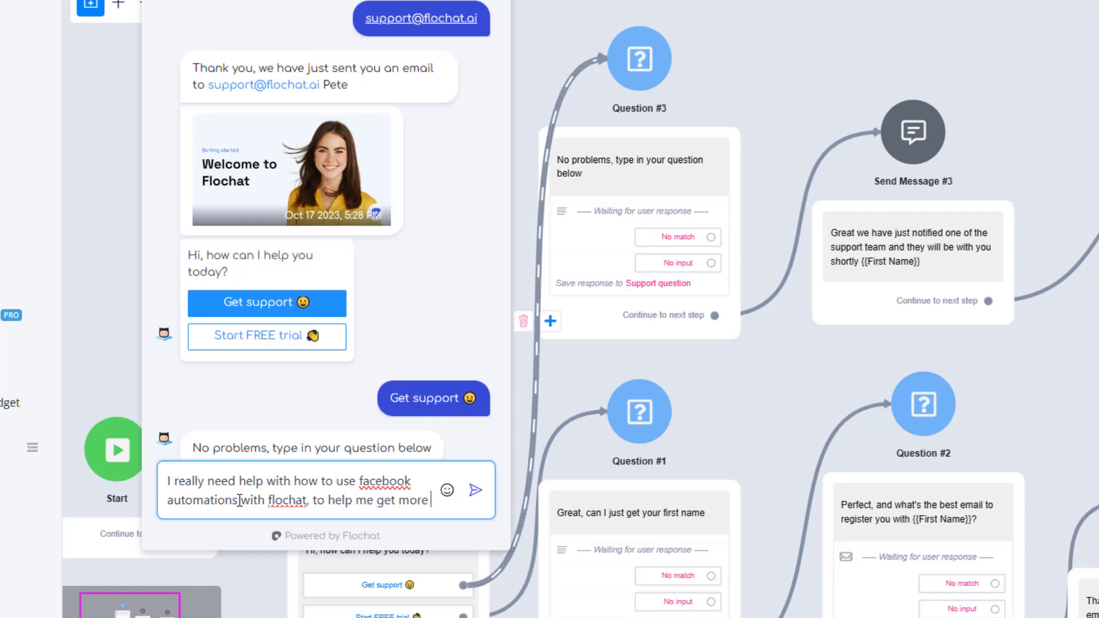
text( followers)
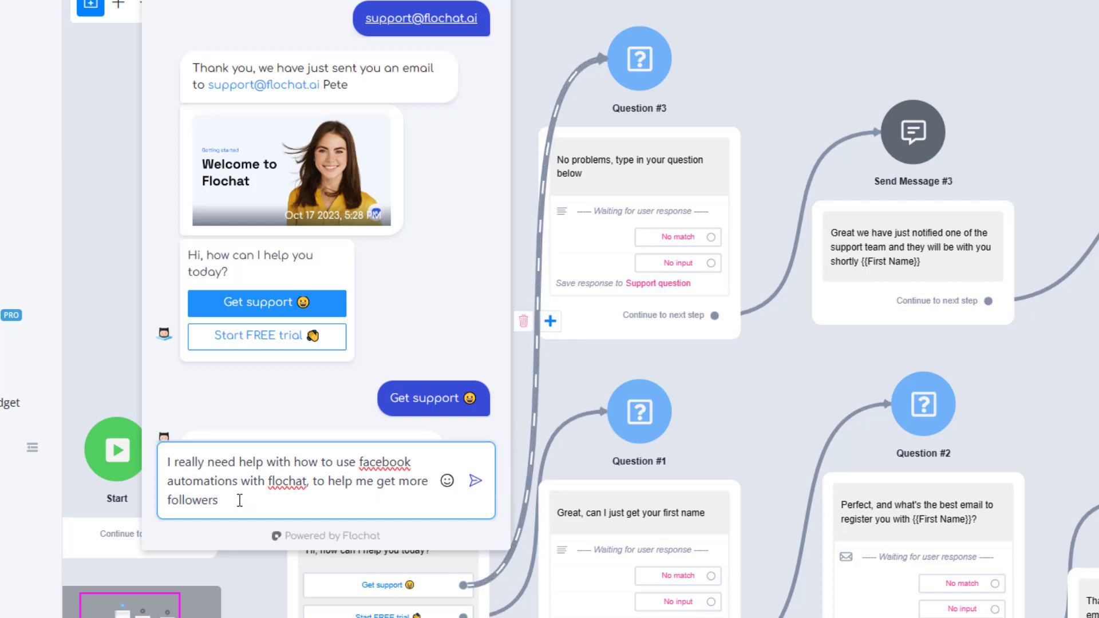
text(,)
key(Return)
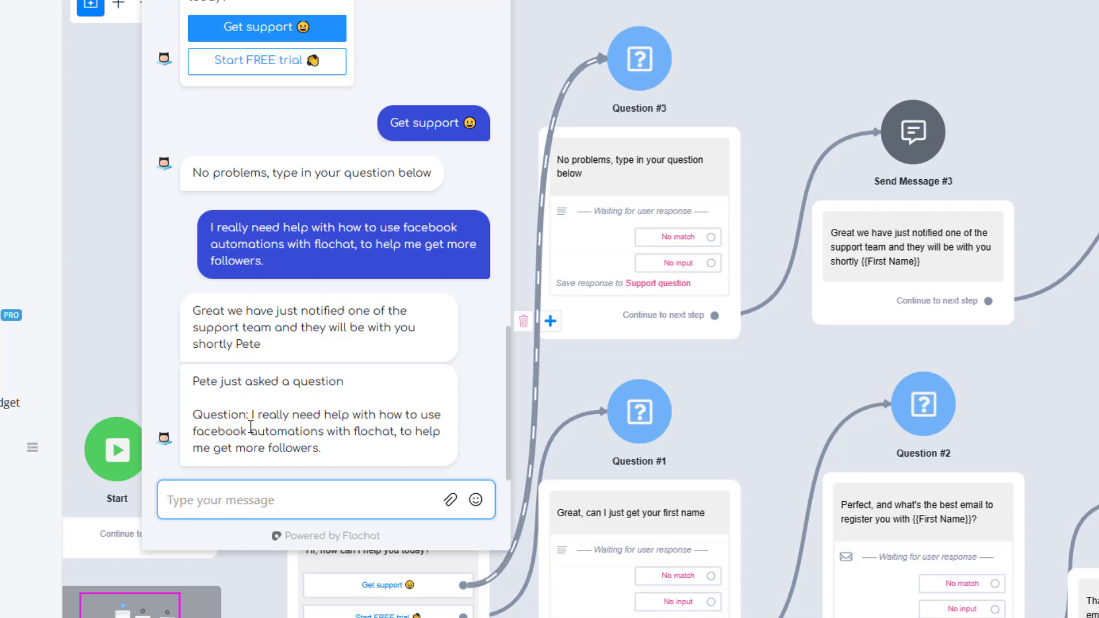
click(493, 1)
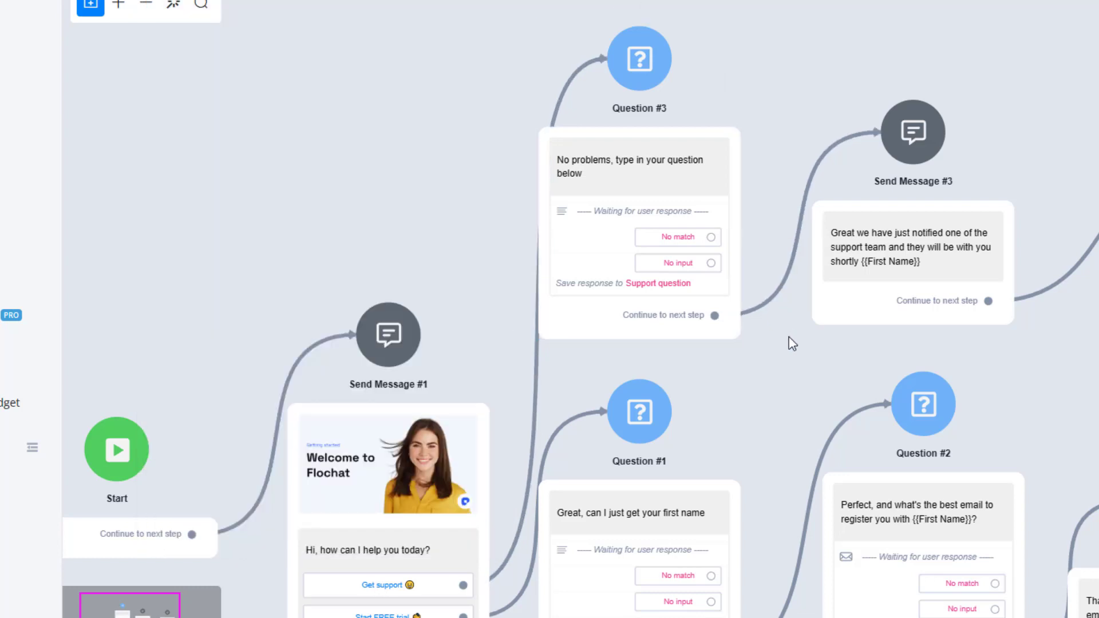
drag(773, 404, 756, 226)
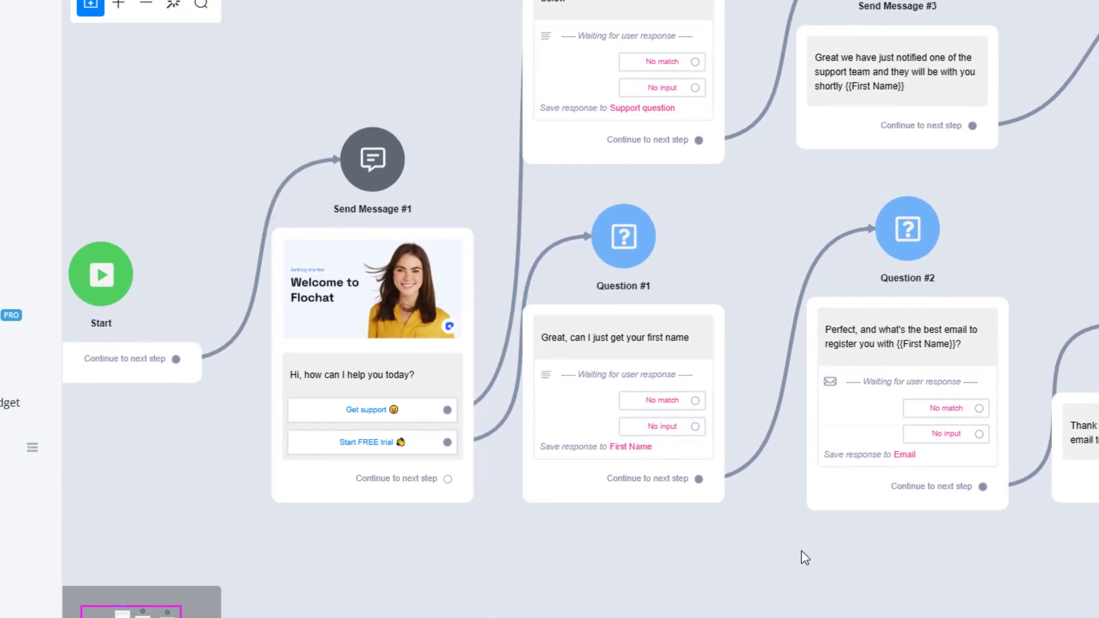
drag(800, 554, 676, 552)
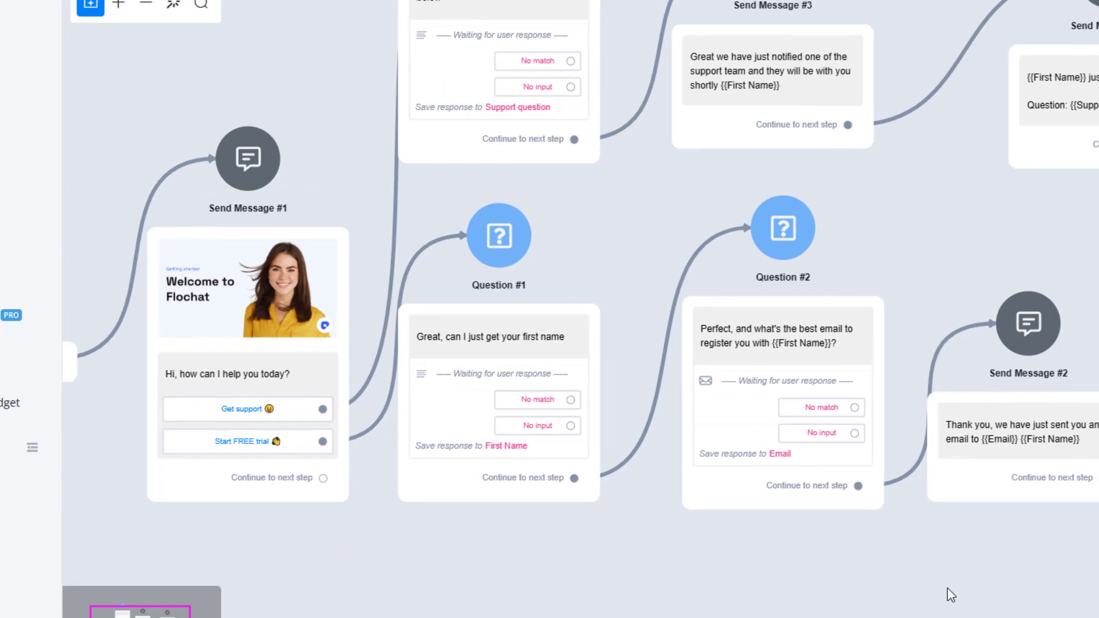
drag(648, 452, 604, 489)
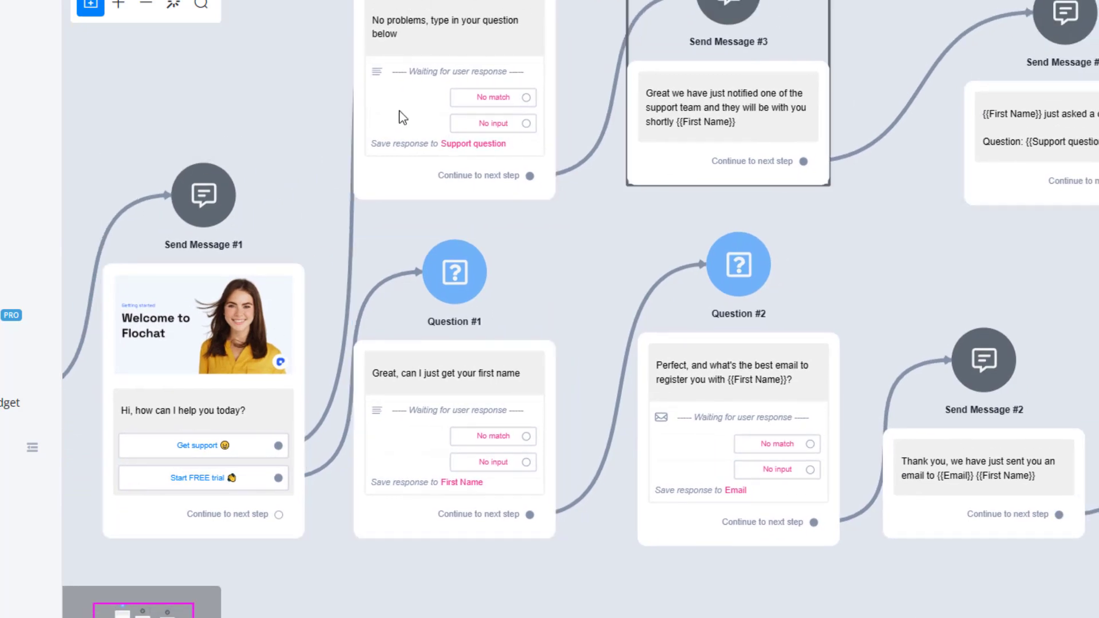
drag(253, 97, 359, 92)
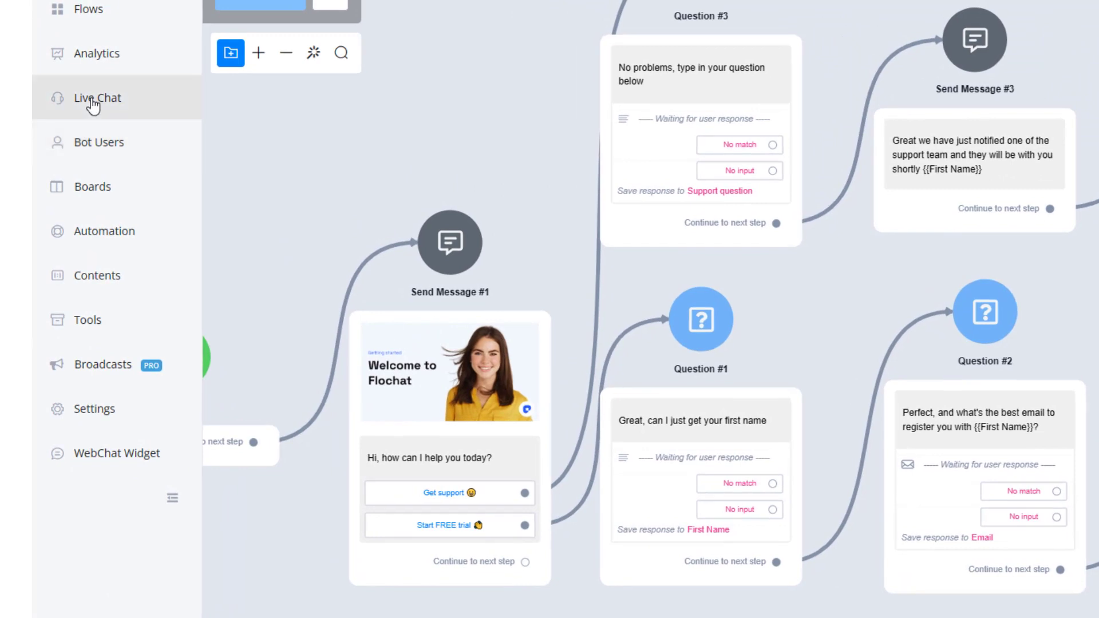
Open Live Chat and review the test conversation's messages.
click(93, 105)
click(309, 58)
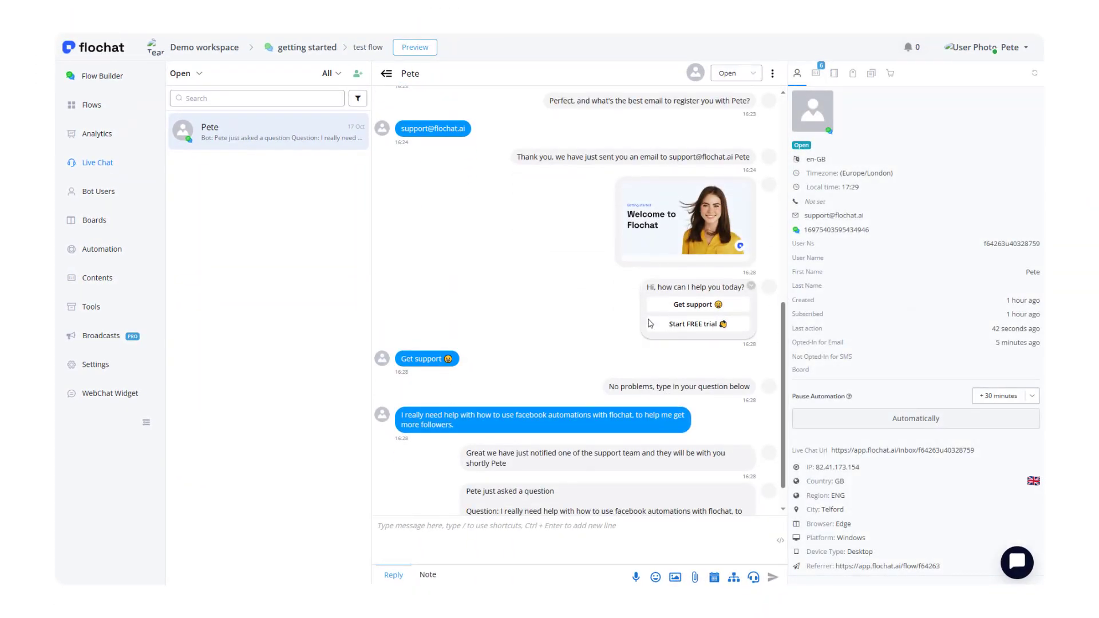
scroll(553, 335, down, 1)
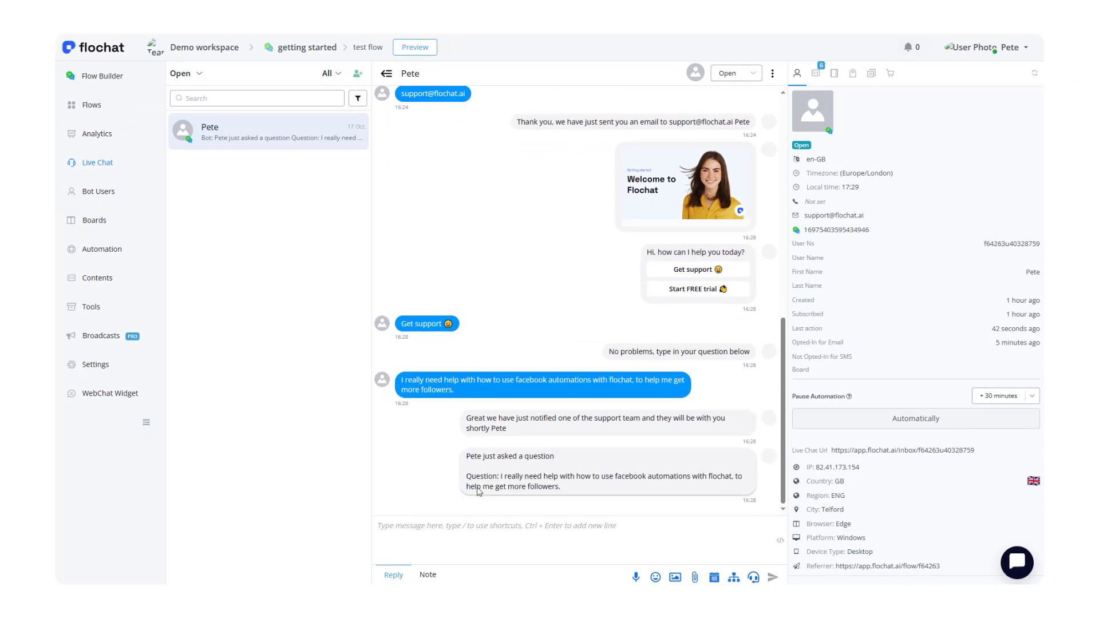
click(454, 523)
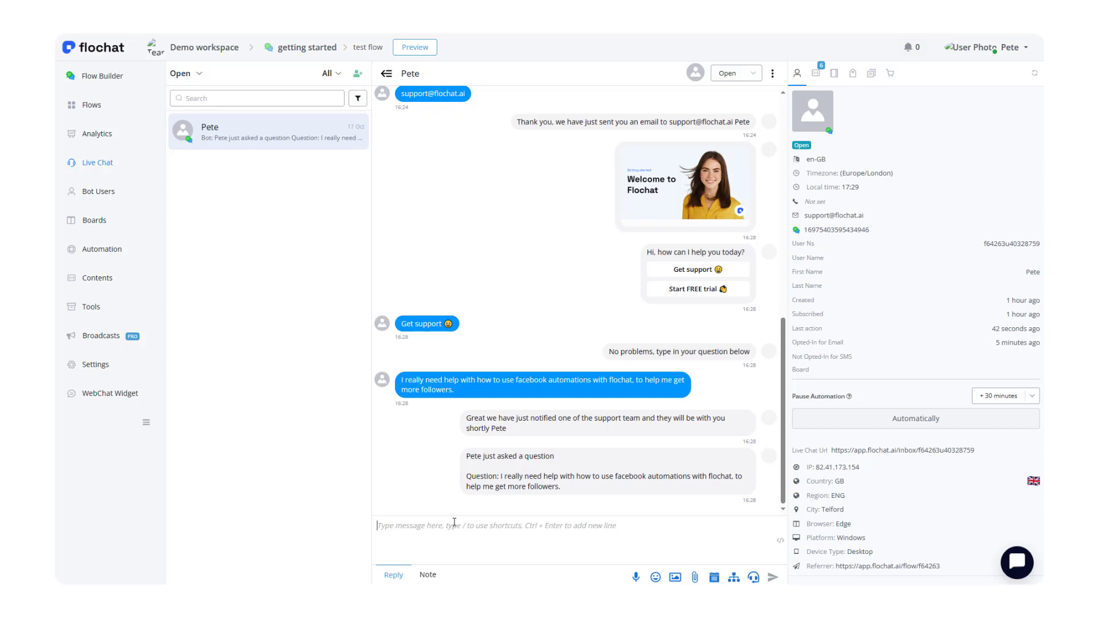